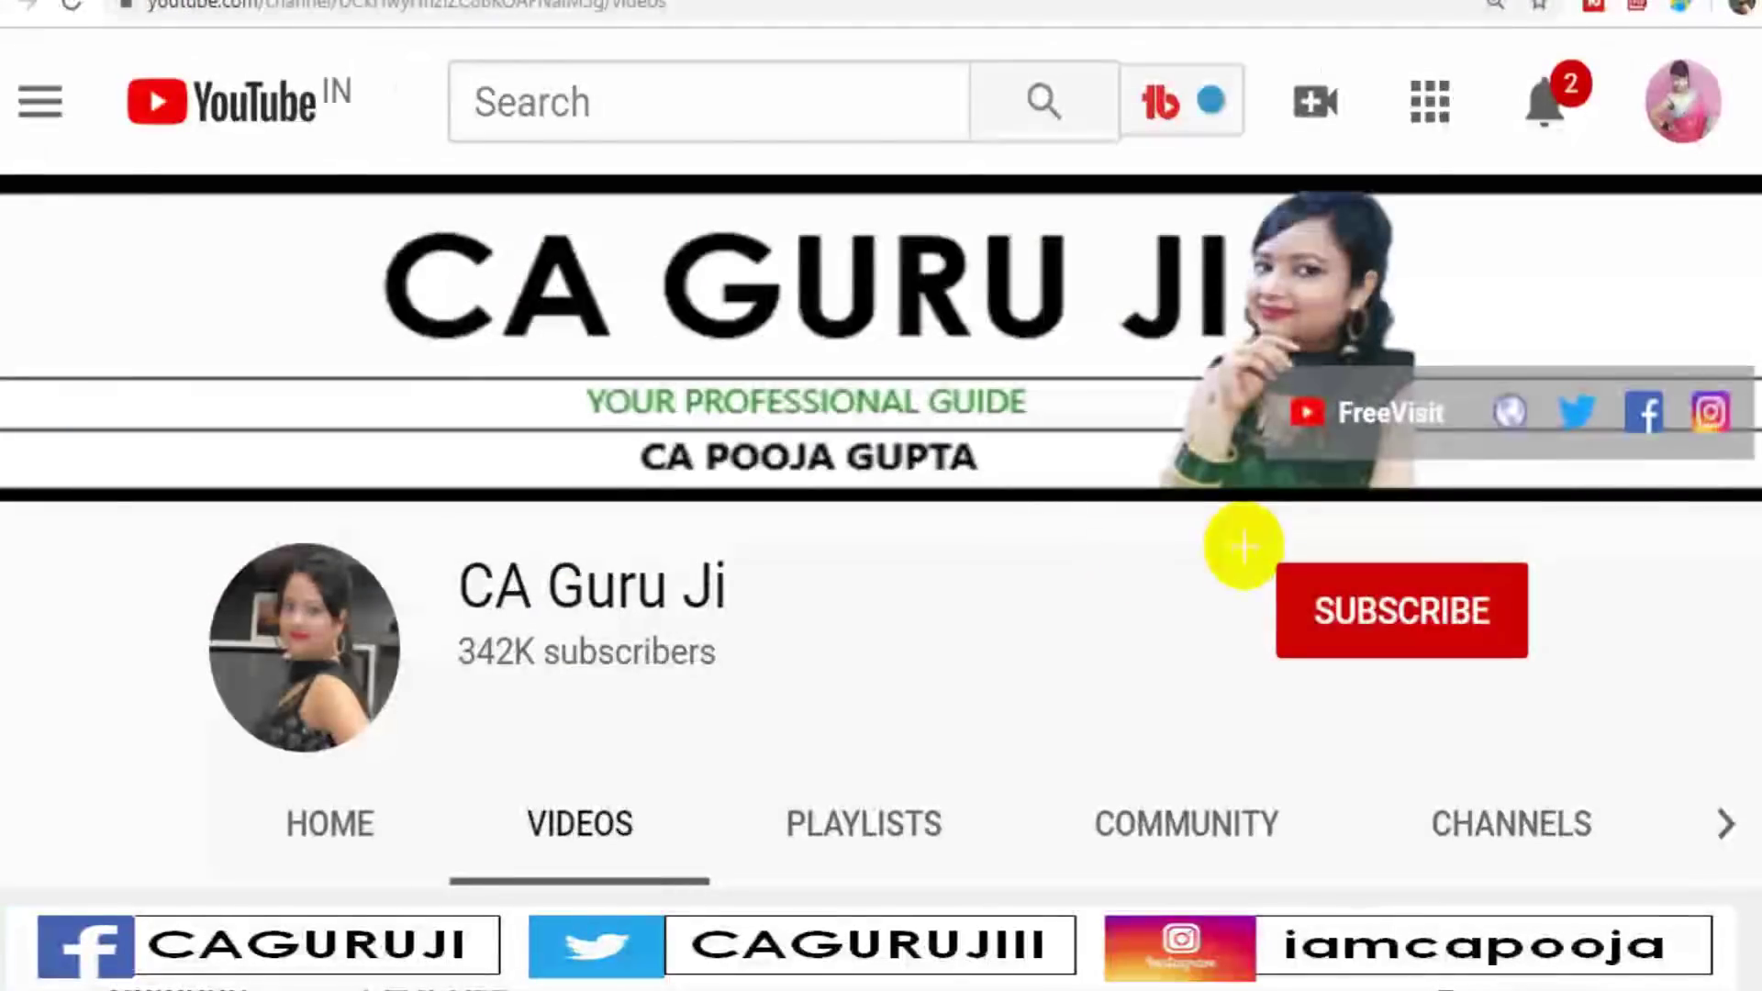
Subscribe to the CA Guru Ji channel and set its notifications to All
mouse_move(1253, 545)
left_mouse_down()
mouse_move(1345, 569)
mouse_move(1539, 678)
left_mouse_up()
left_click(1486, 640)
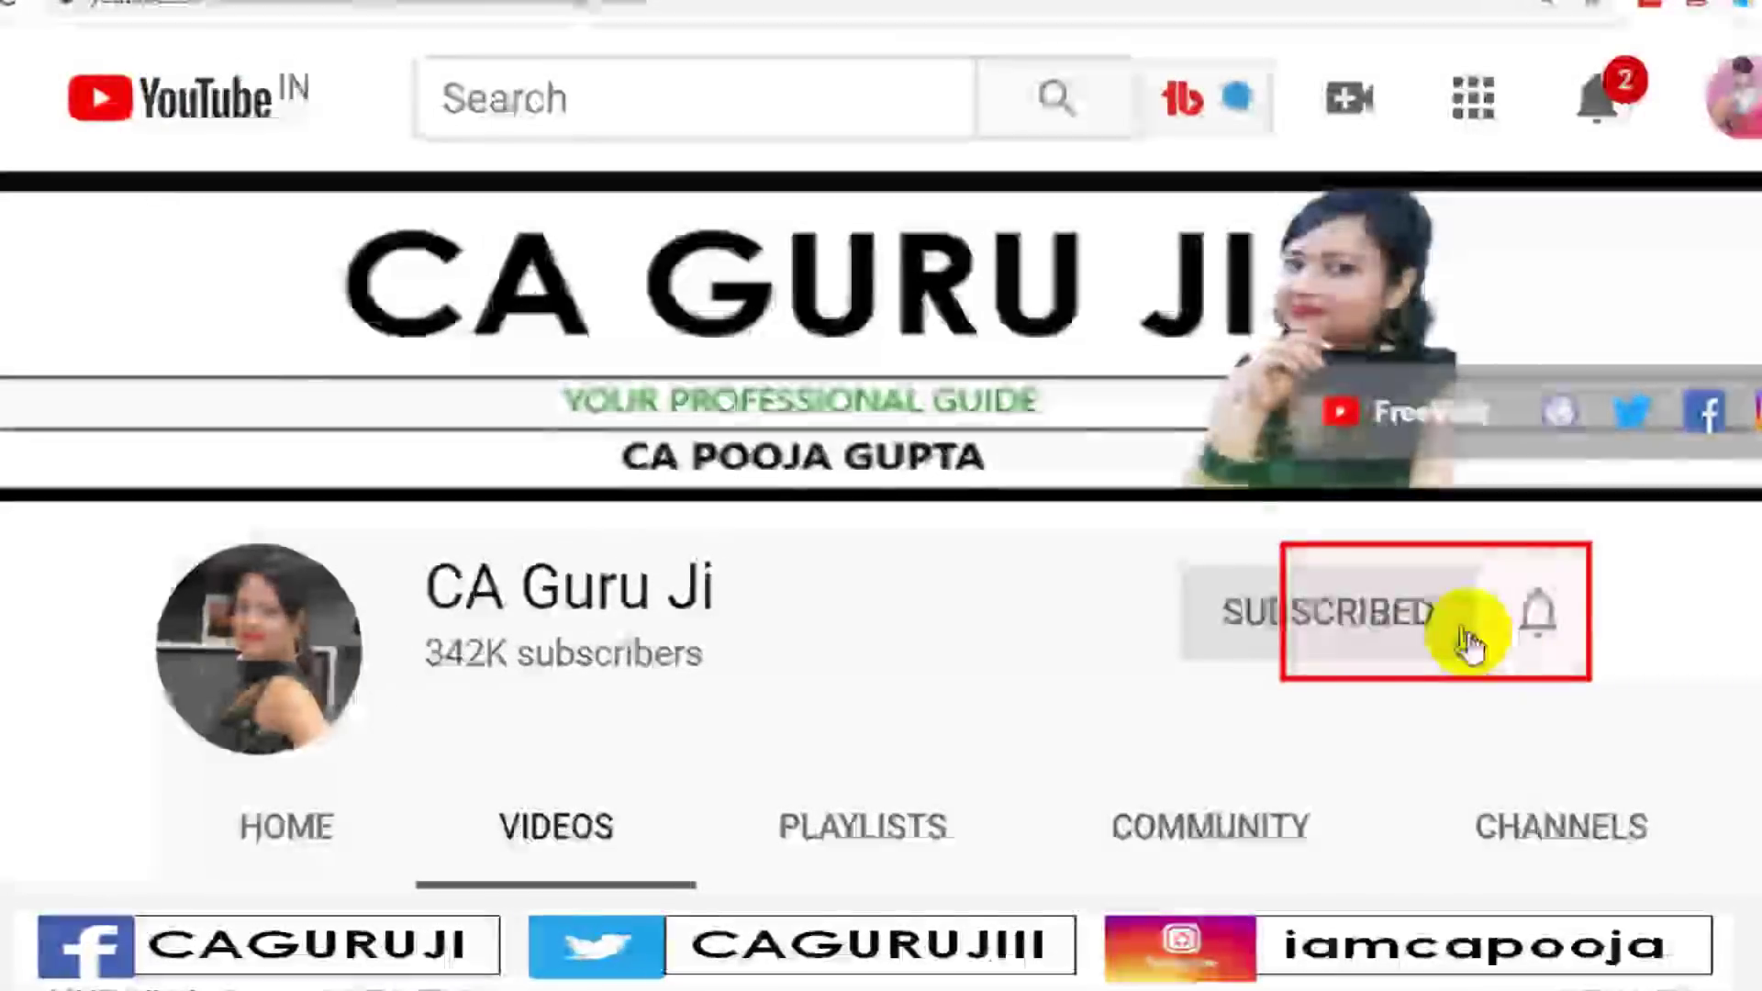
left_click(1534, 632)
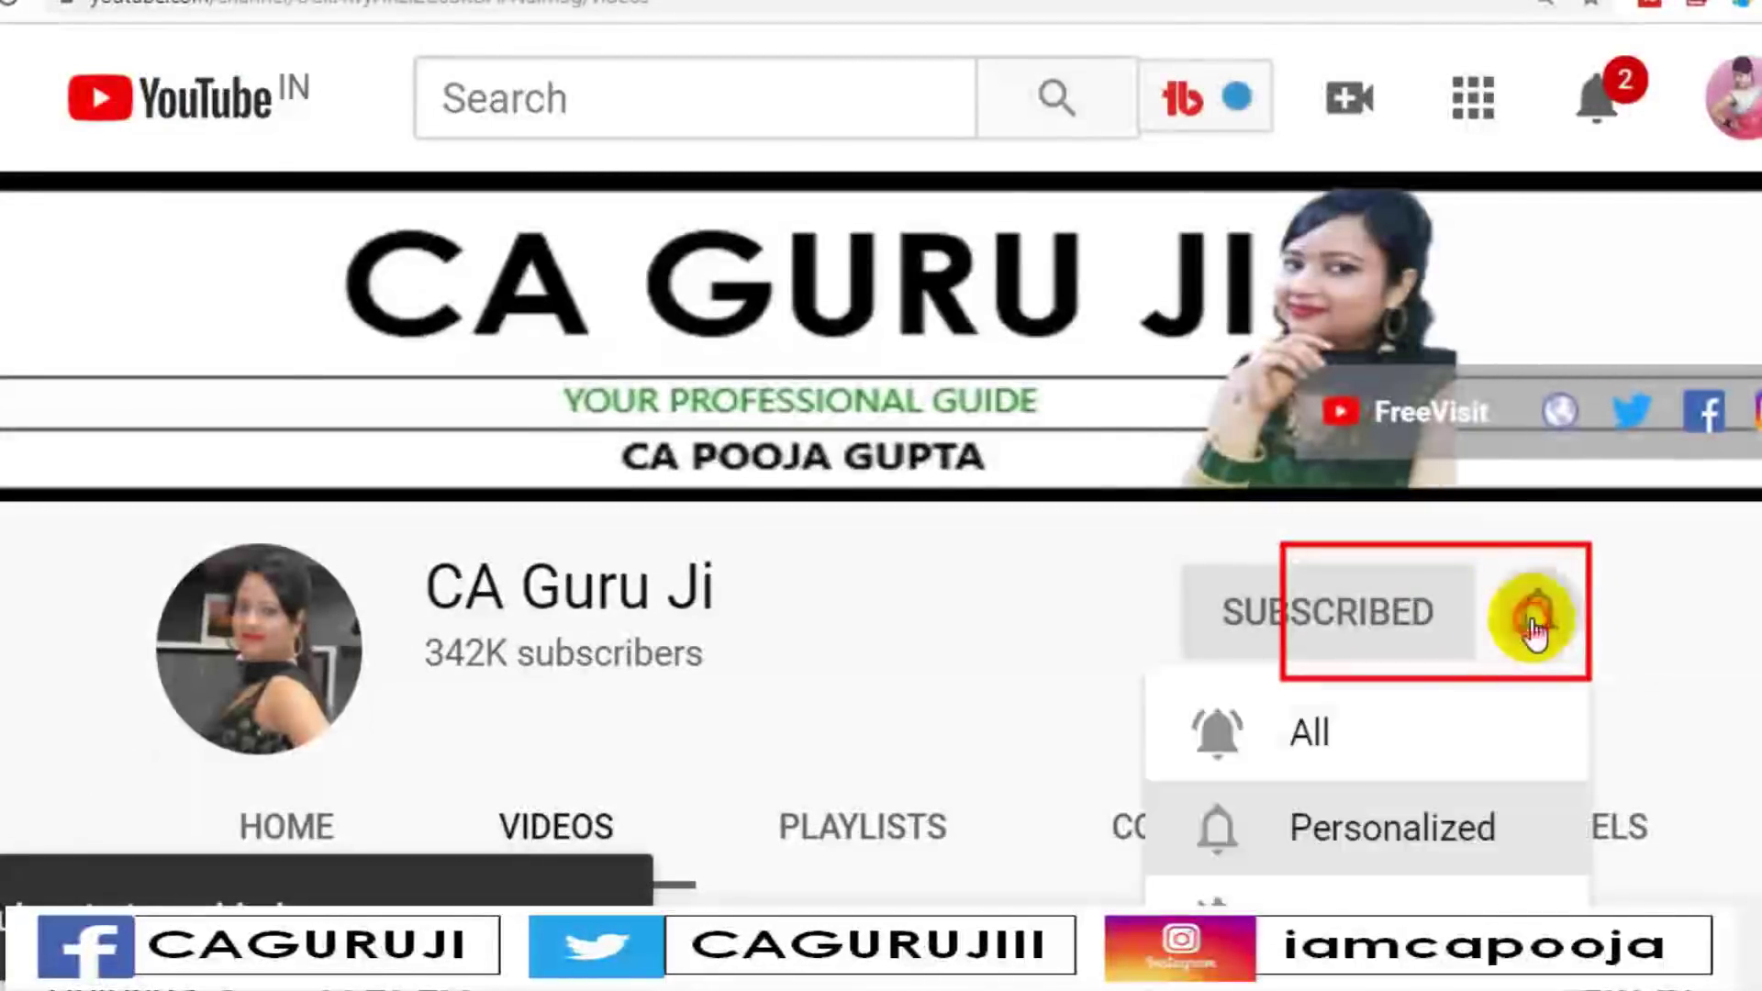
left_click(1335, 734)
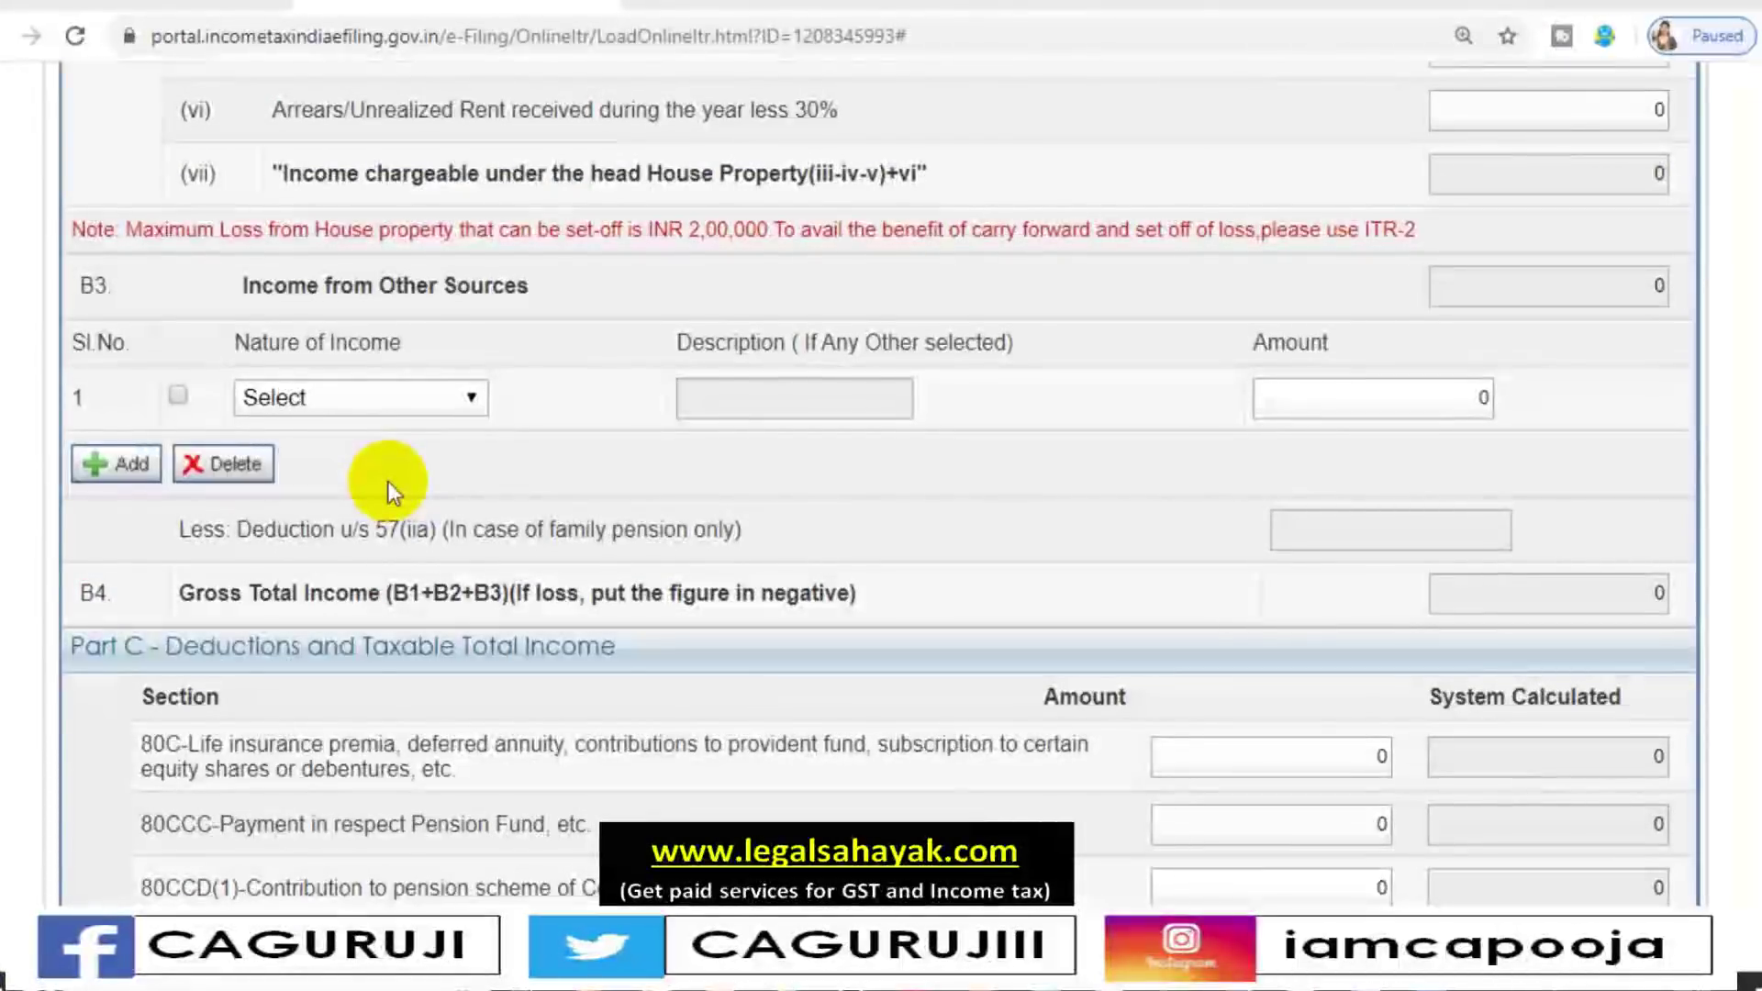
In the income tax e-filing return, enter Interest from Saving Account of 6500 as the first item under Income from Other Sources
left_click(387, 399)
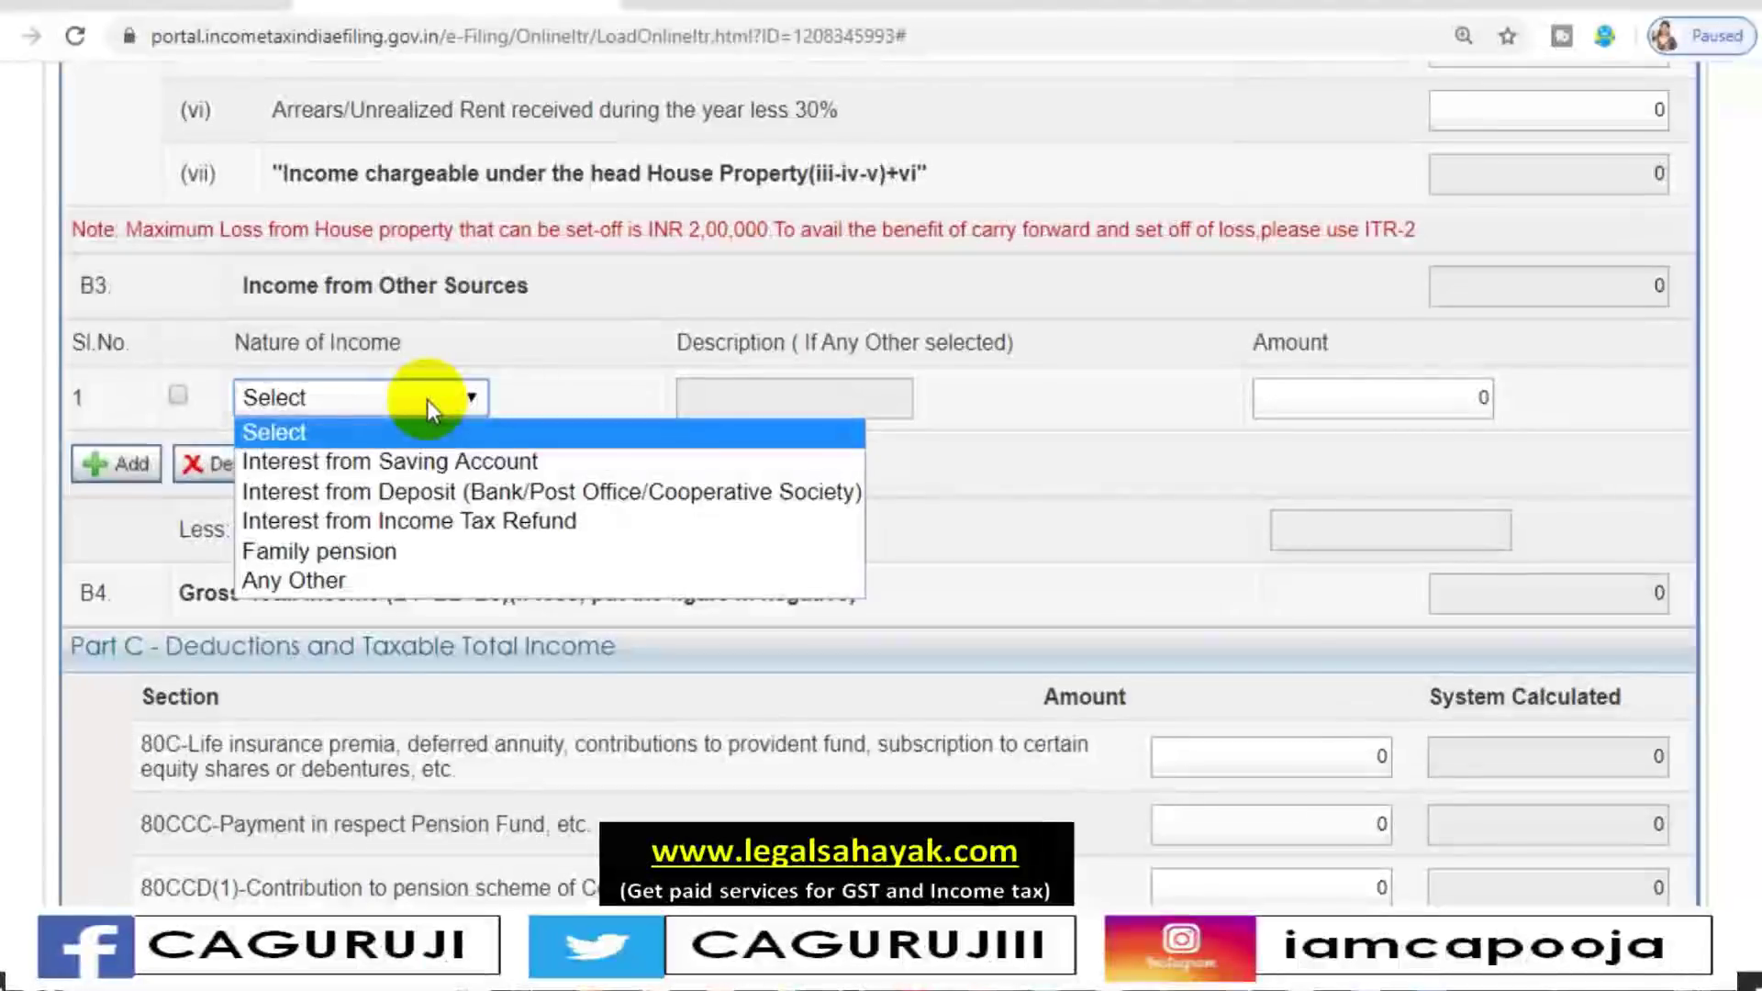
left_click(233, 312)
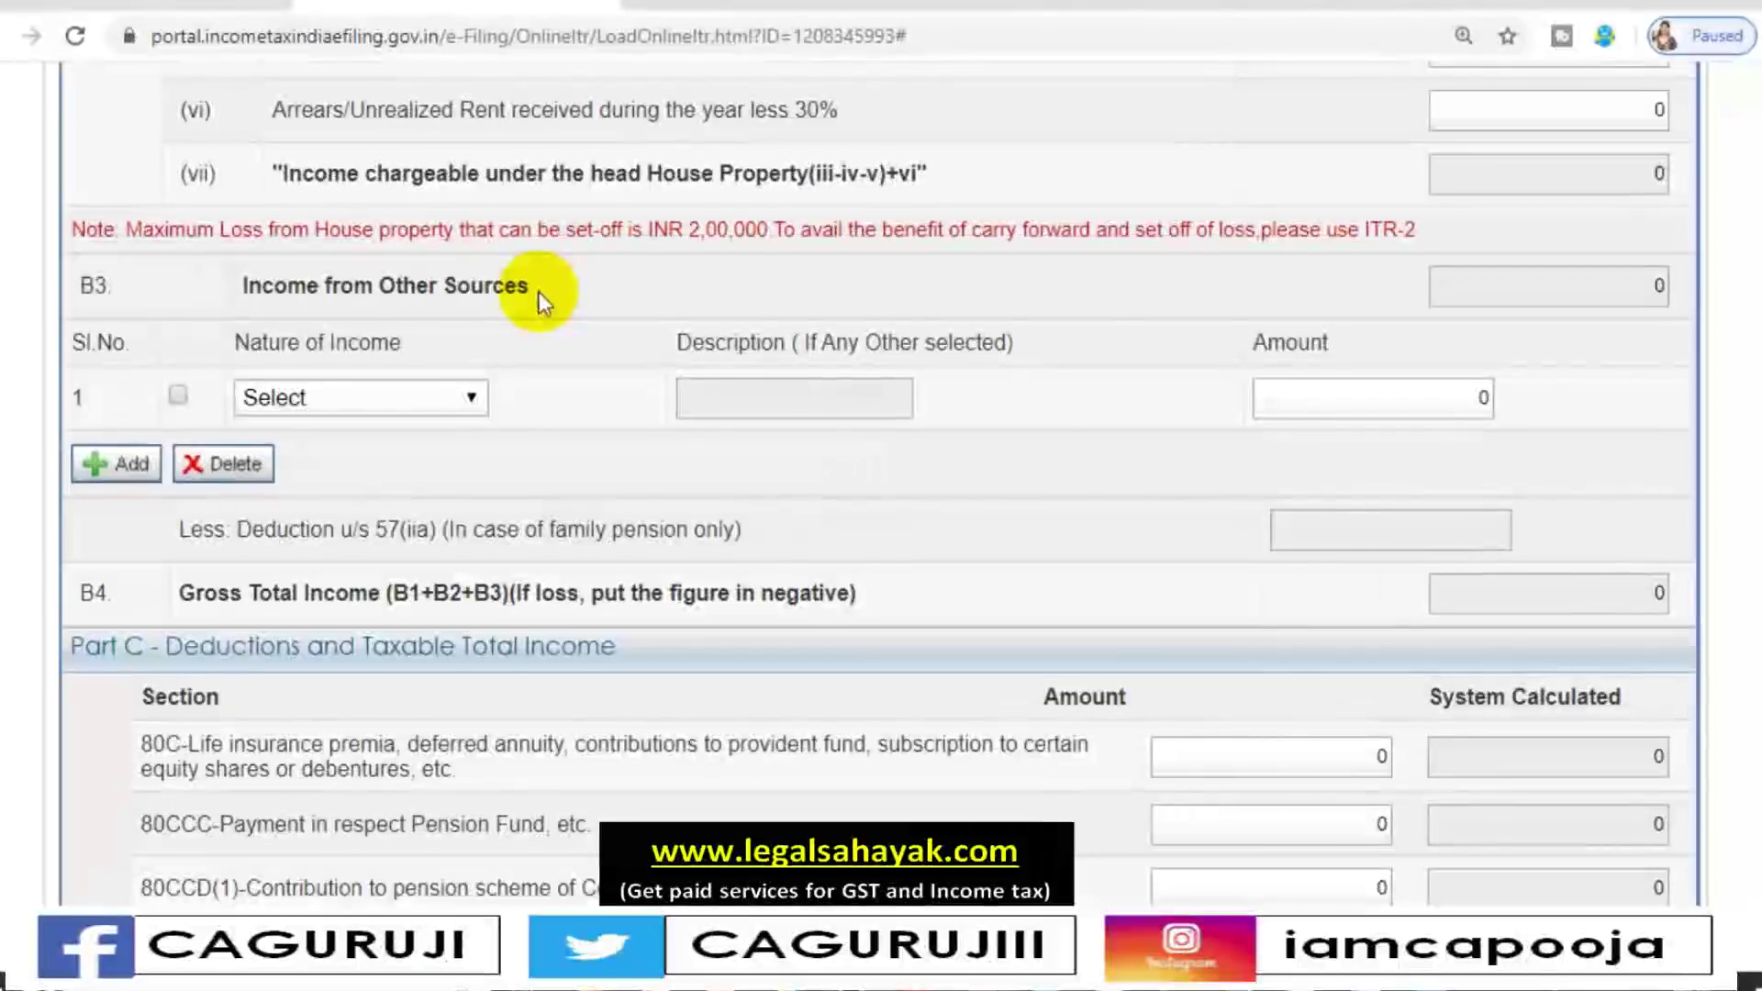
left_click(460, 402)
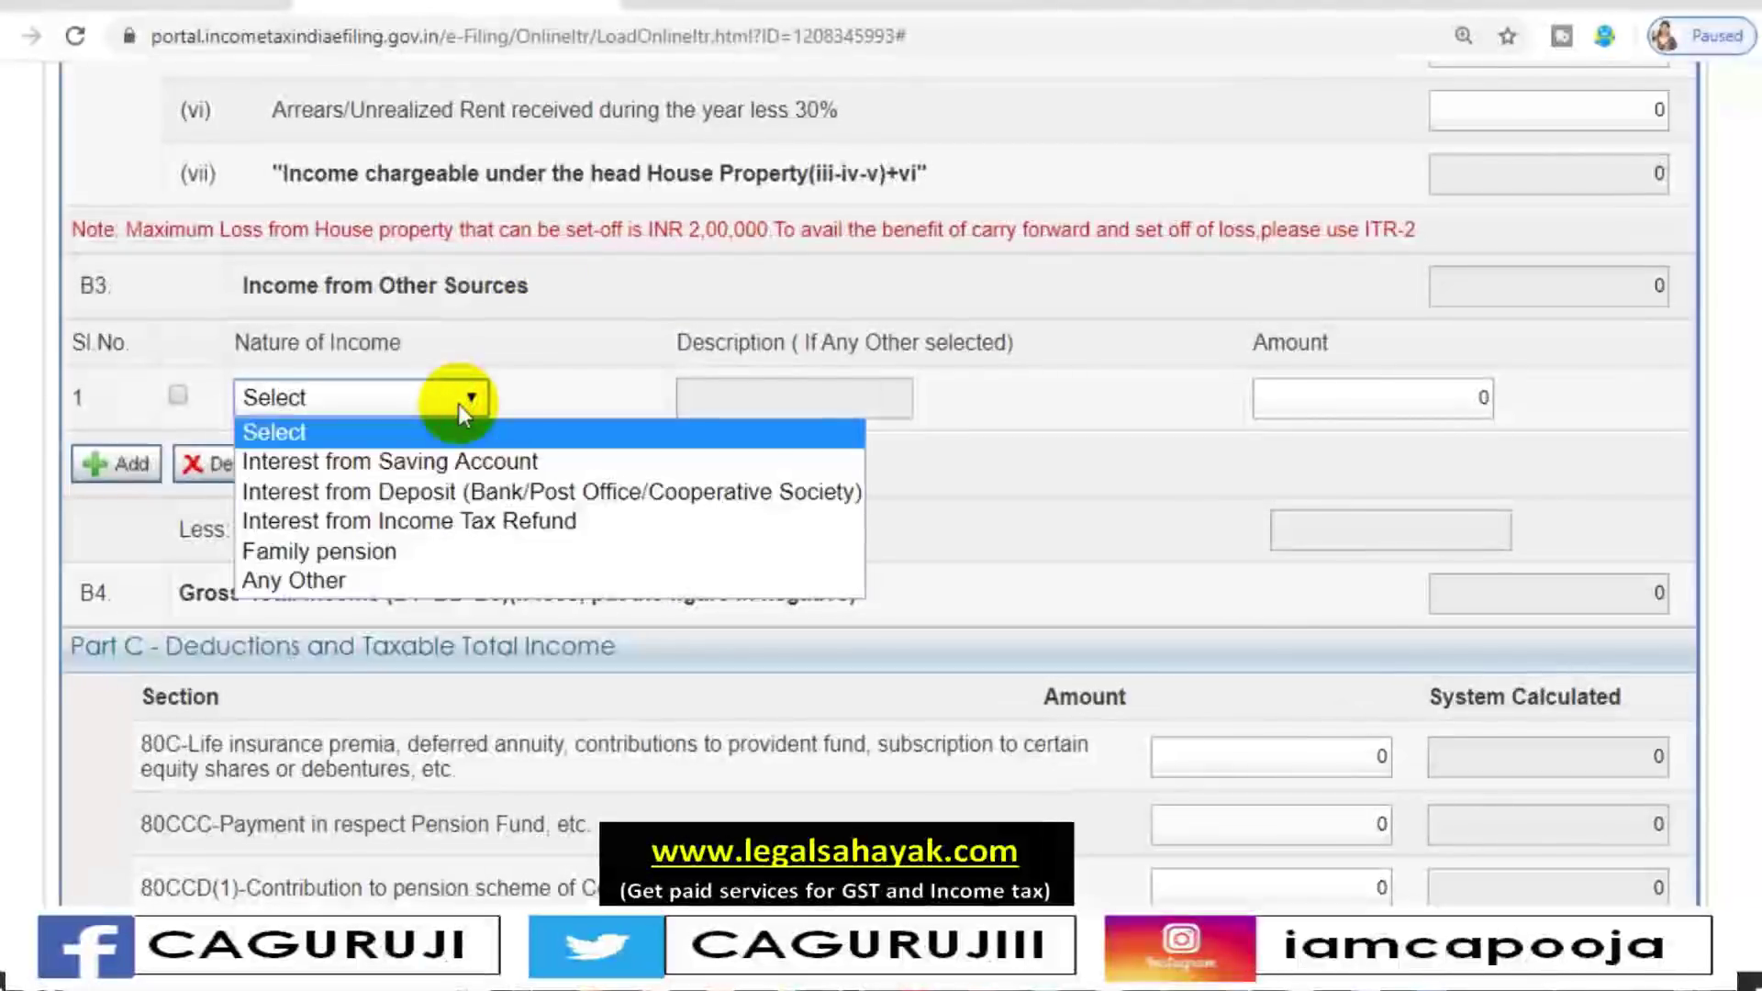
left_click(459, 461)
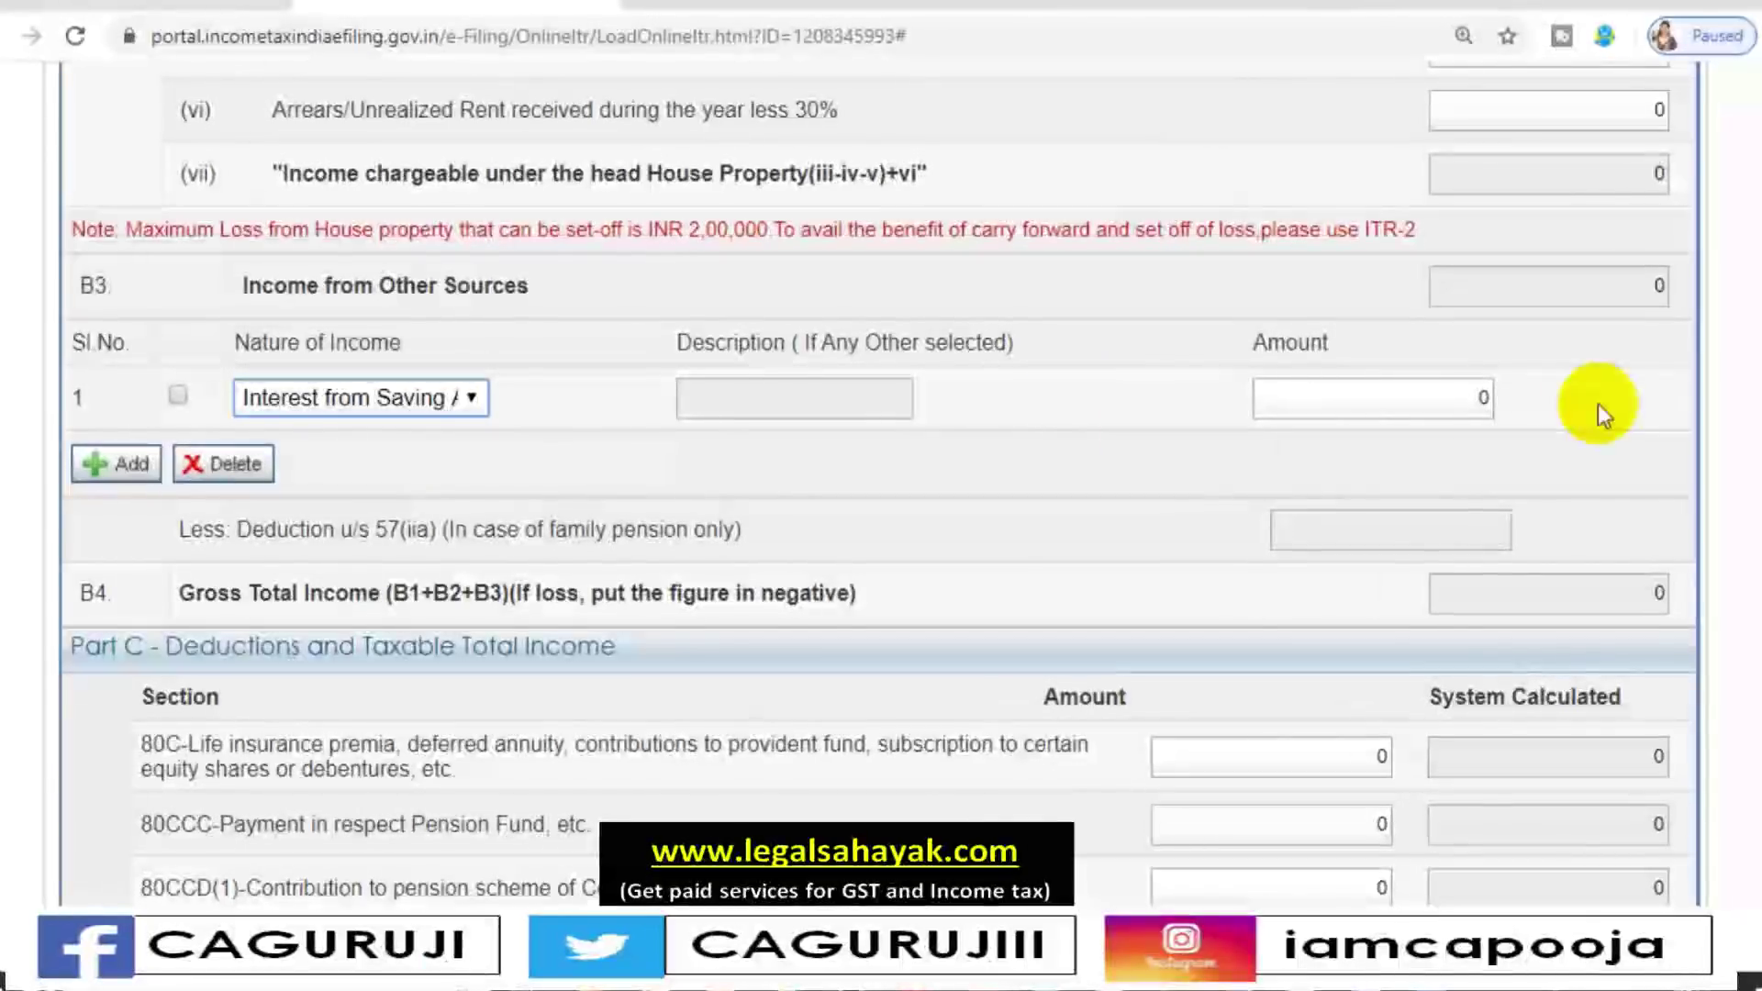
left_click(1453, 405)
left_click(1453, 405)
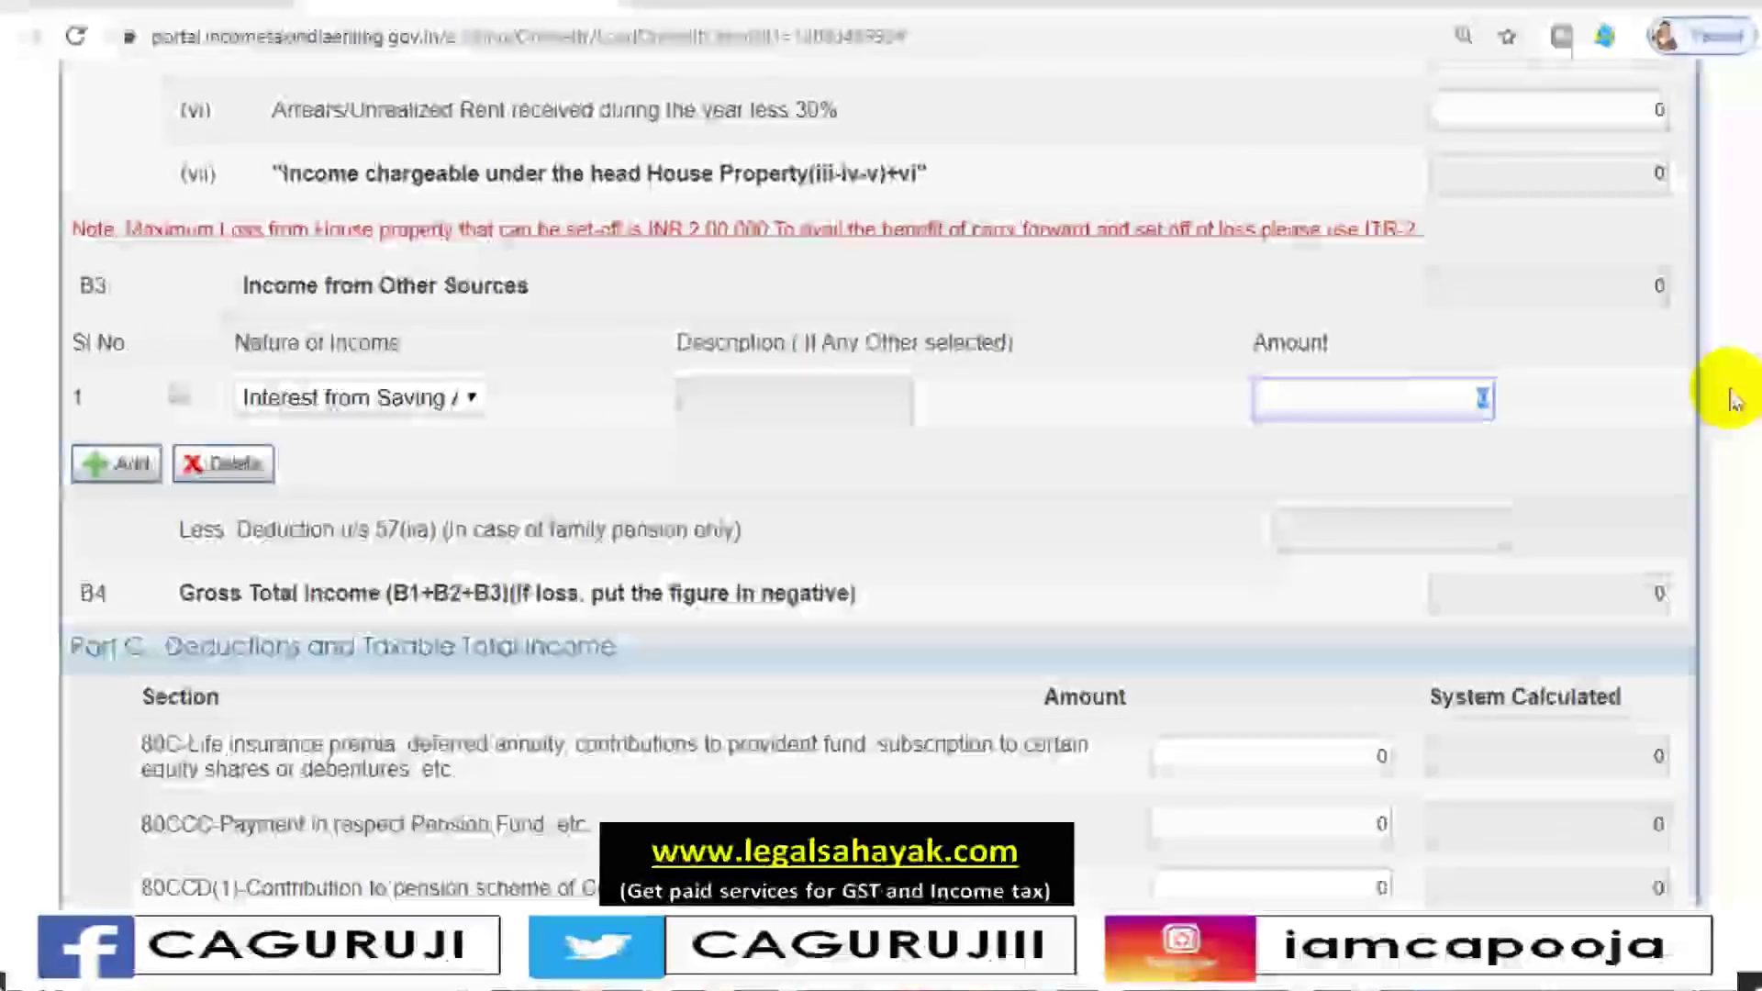
type("6500")
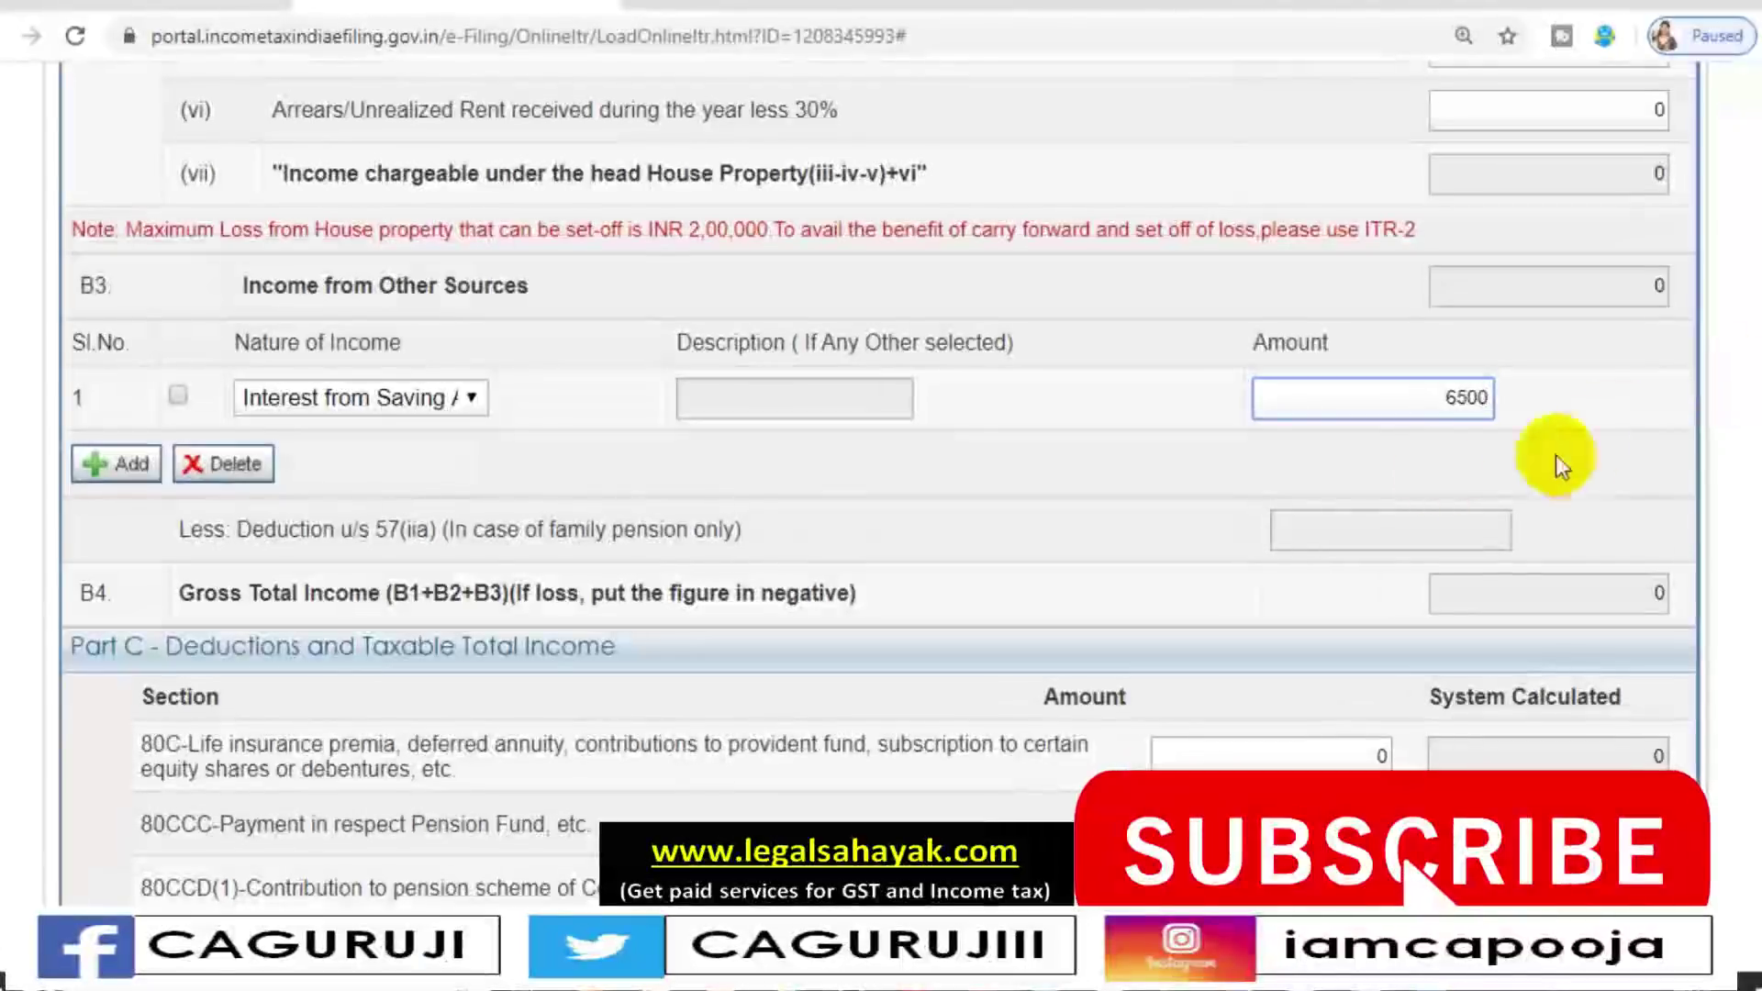
left_click(1220, 469)
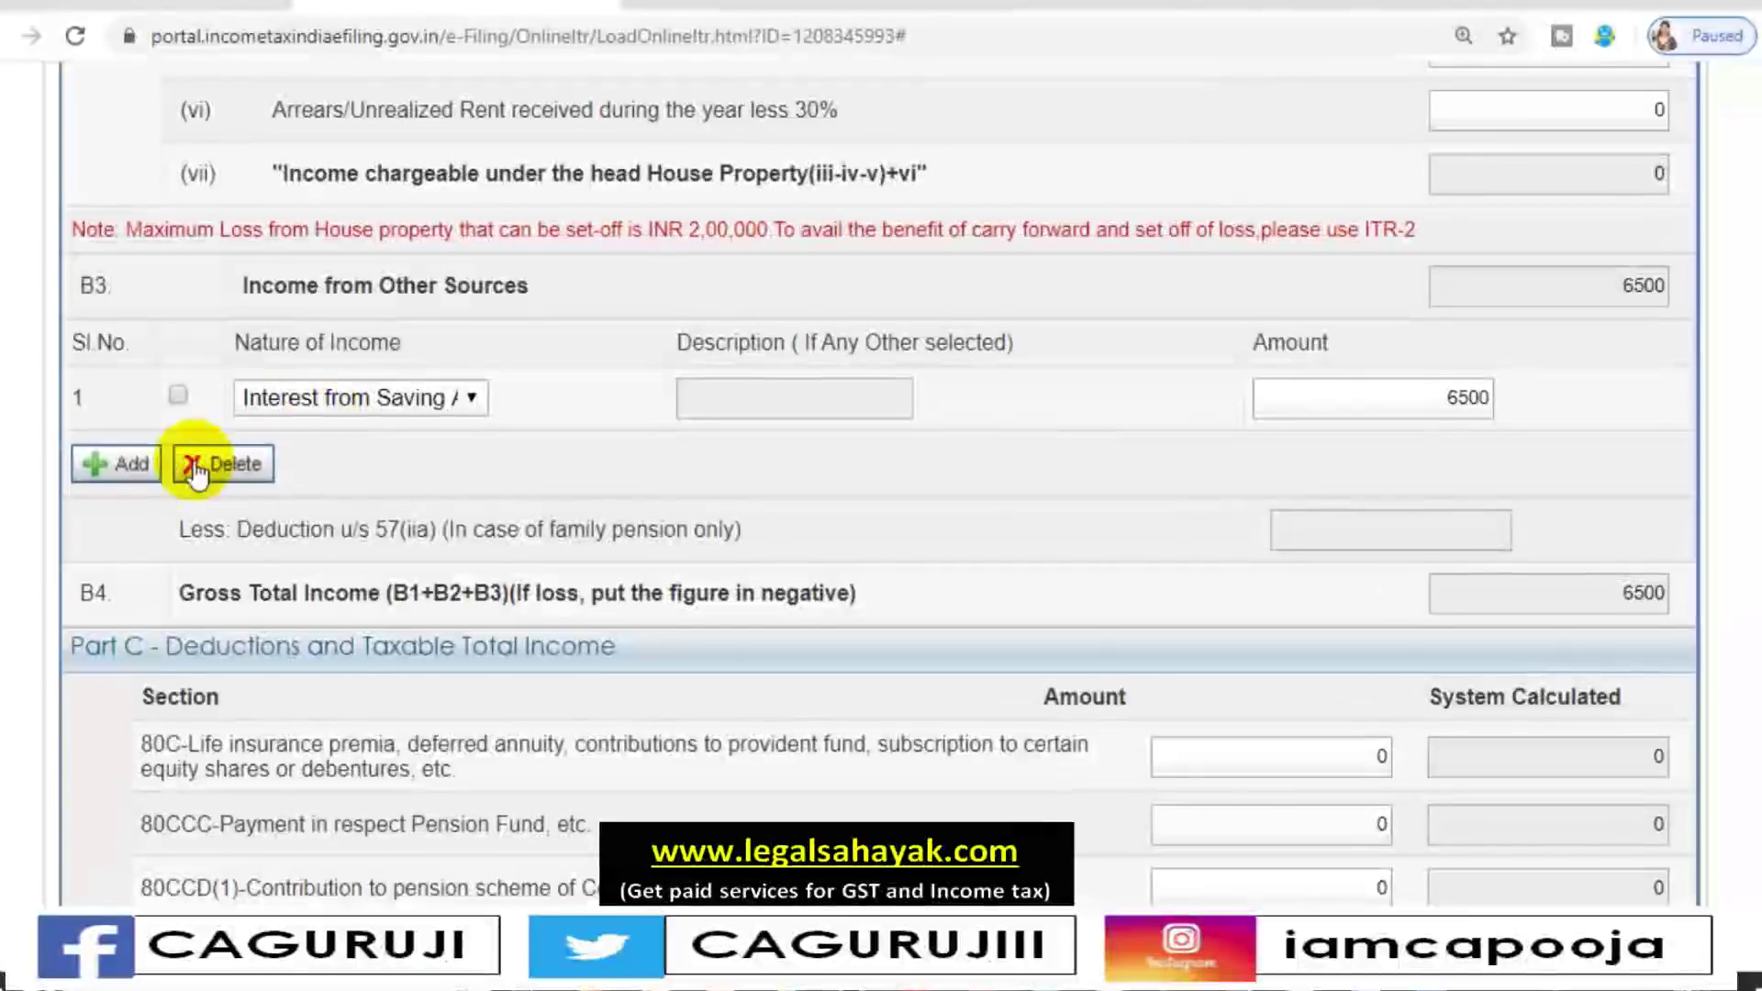
Add a second other-sources income row for Interest from Deposit (Bank/Post Office/Cooperative Society) with an amount of 10000
left_click(110, 470)
left_click(448, 461)
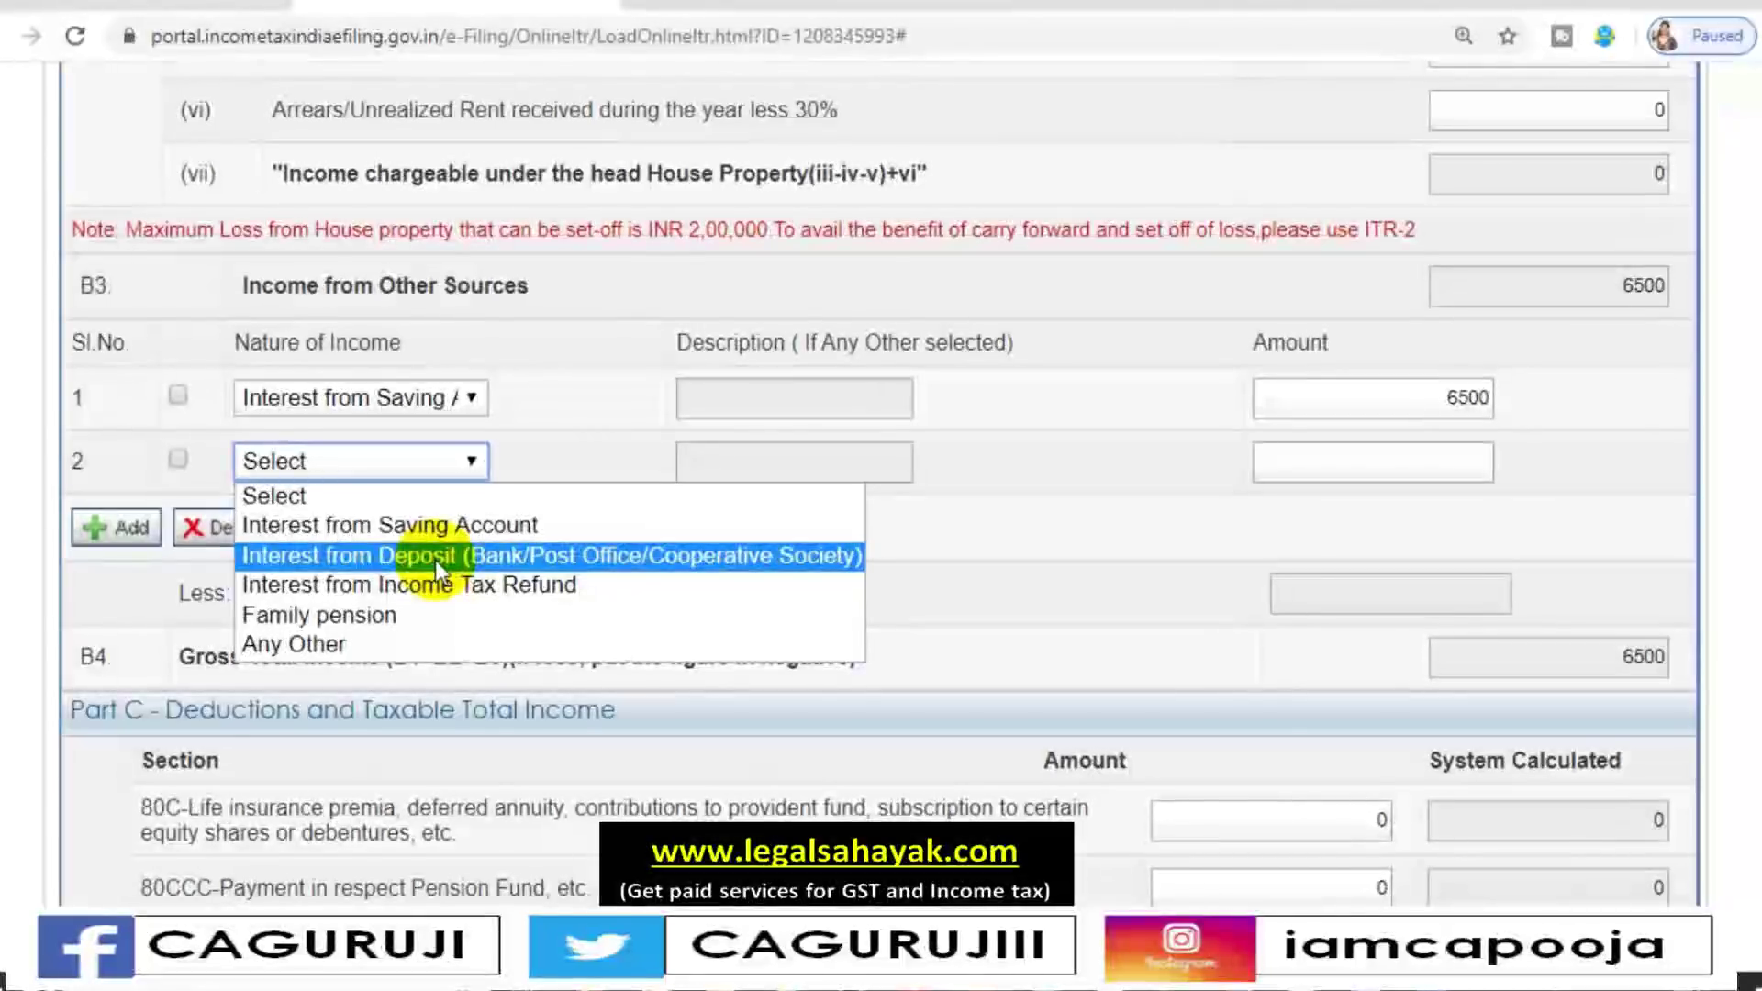
left_click(802, 555)
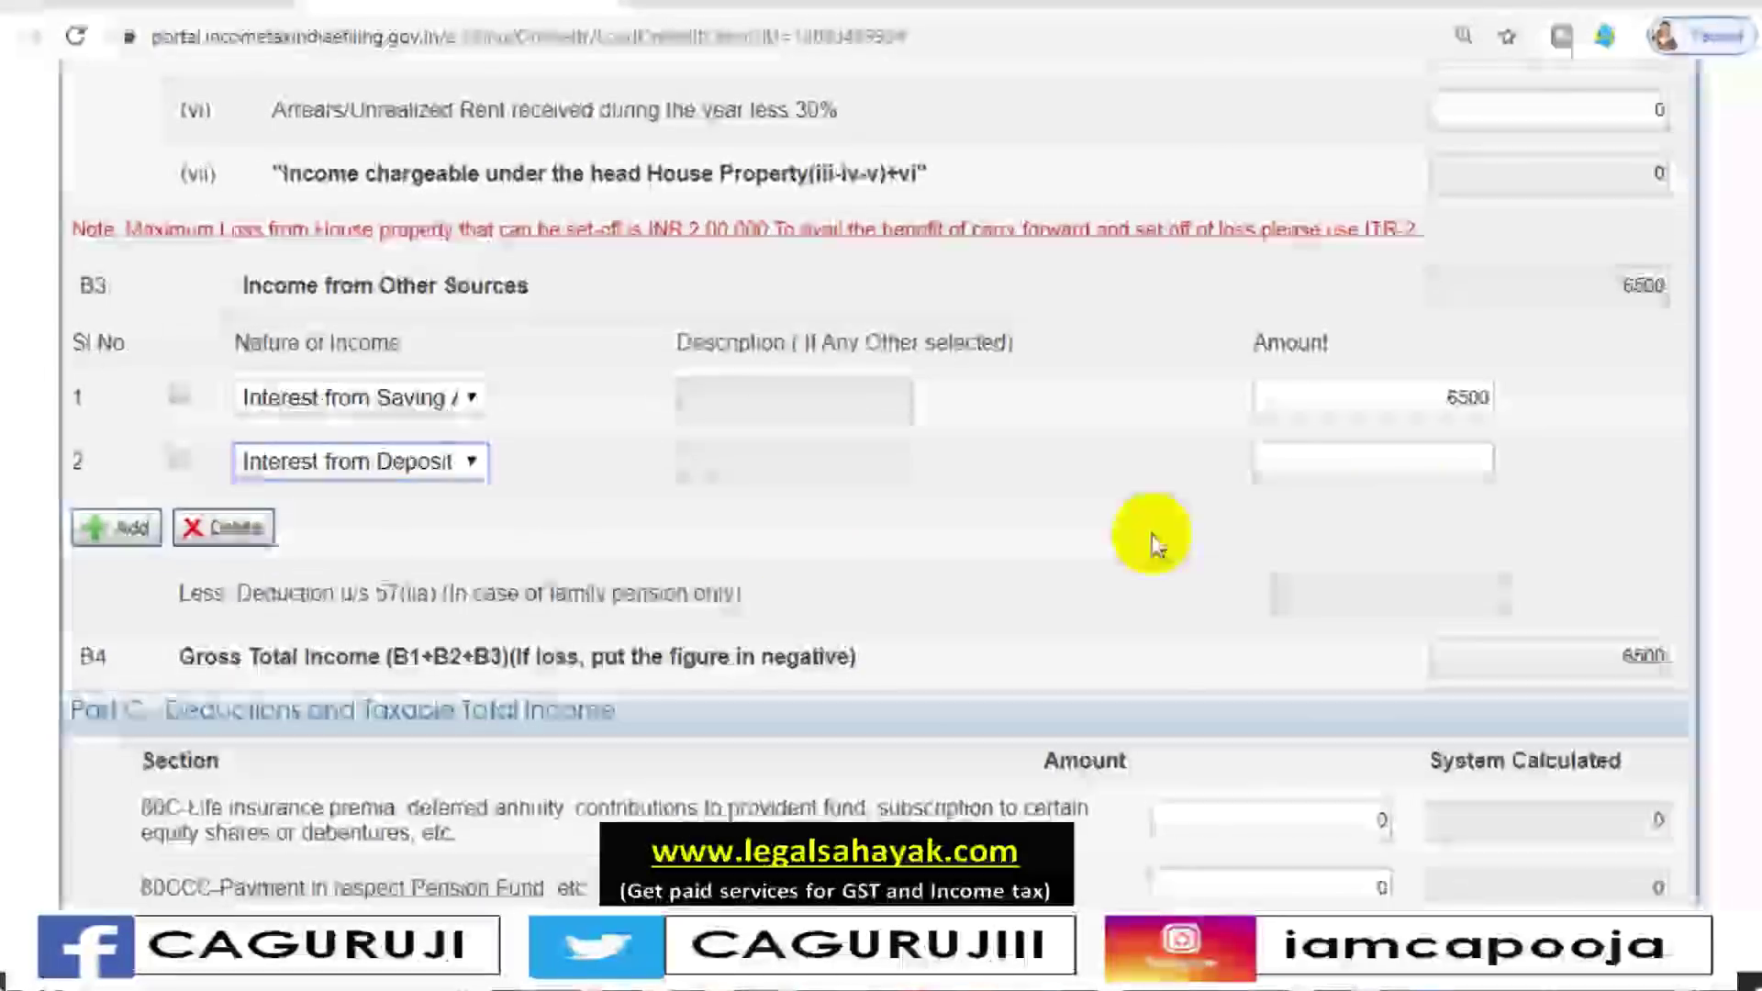
left_click(1408, 469)
type("10000")
left_click(1136, 559)
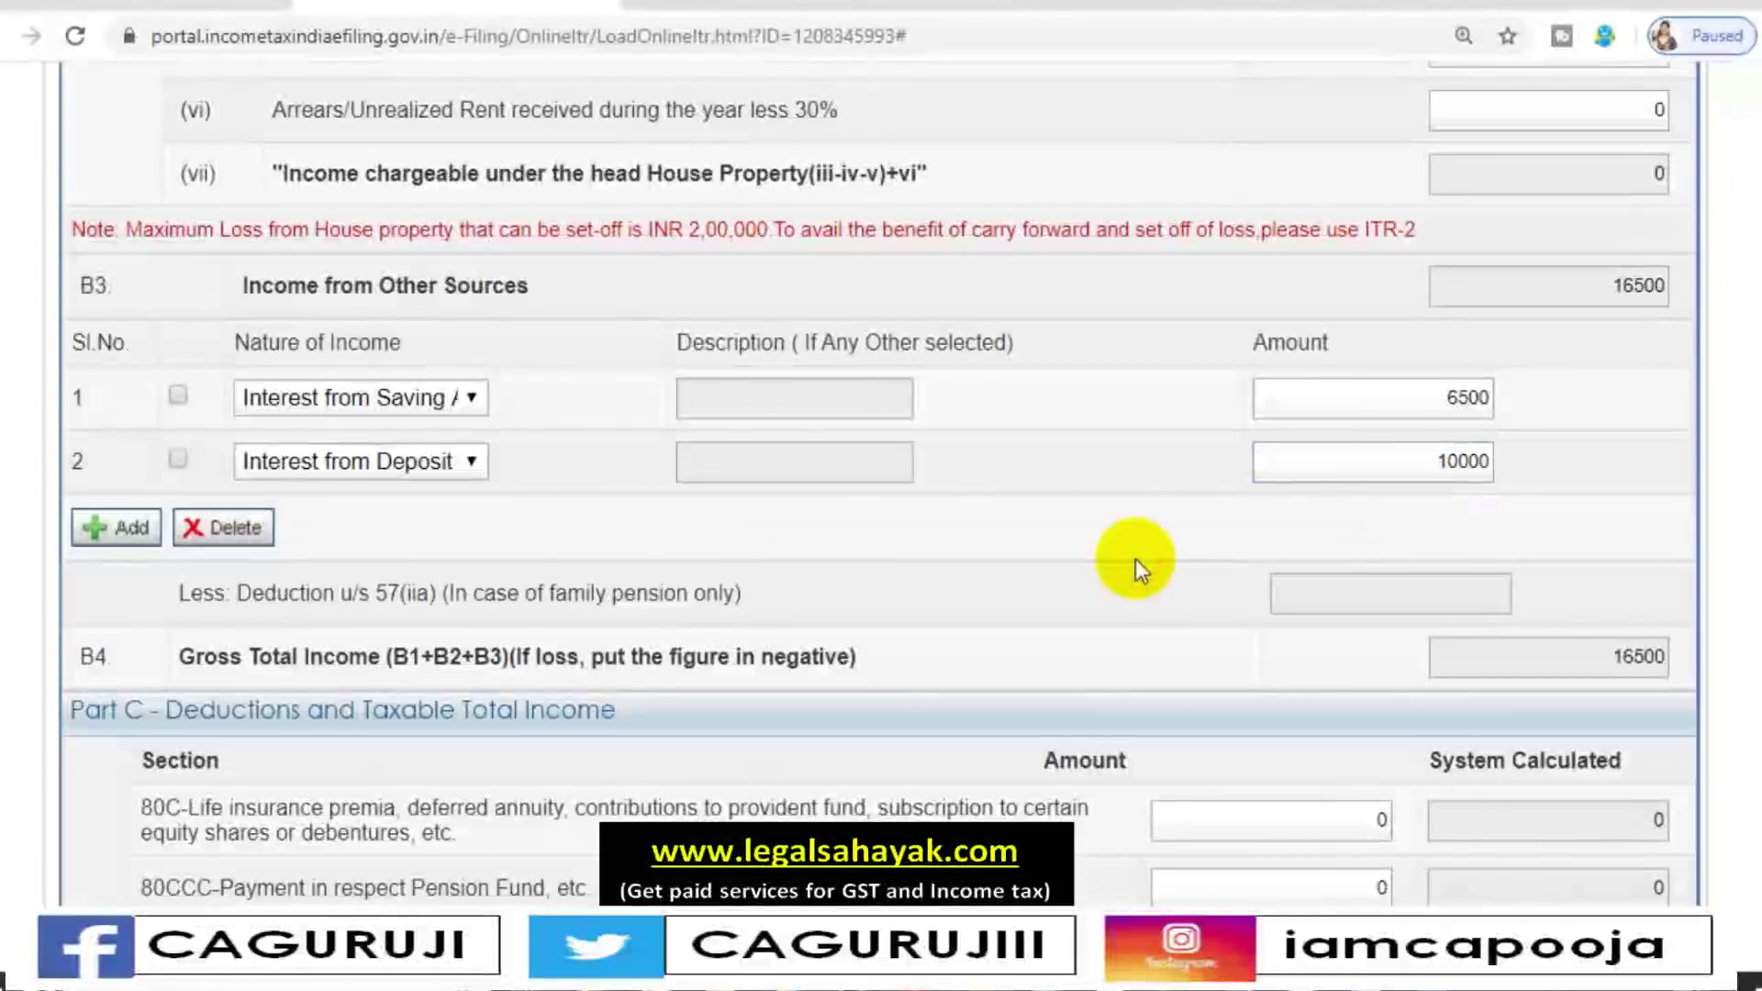
Add a third other-sources income row for Interest from Income Tax Refund with an amount of 1000
left_click(115, 527)
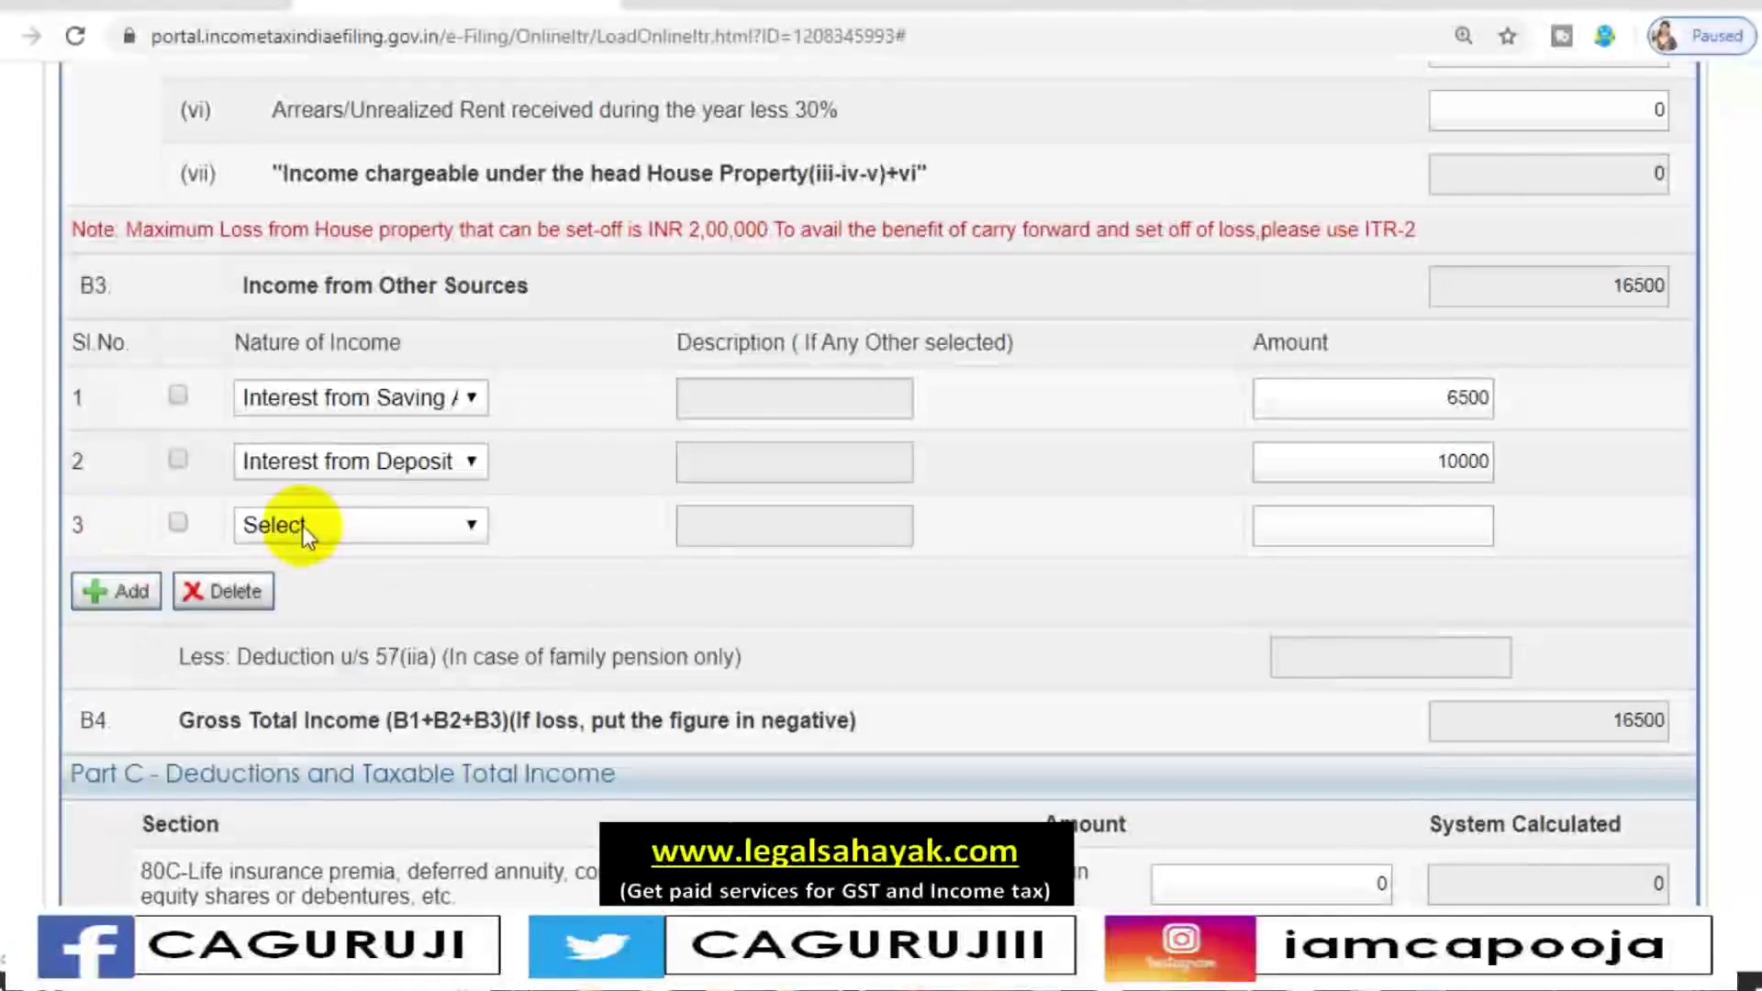
left_click(301, 525)
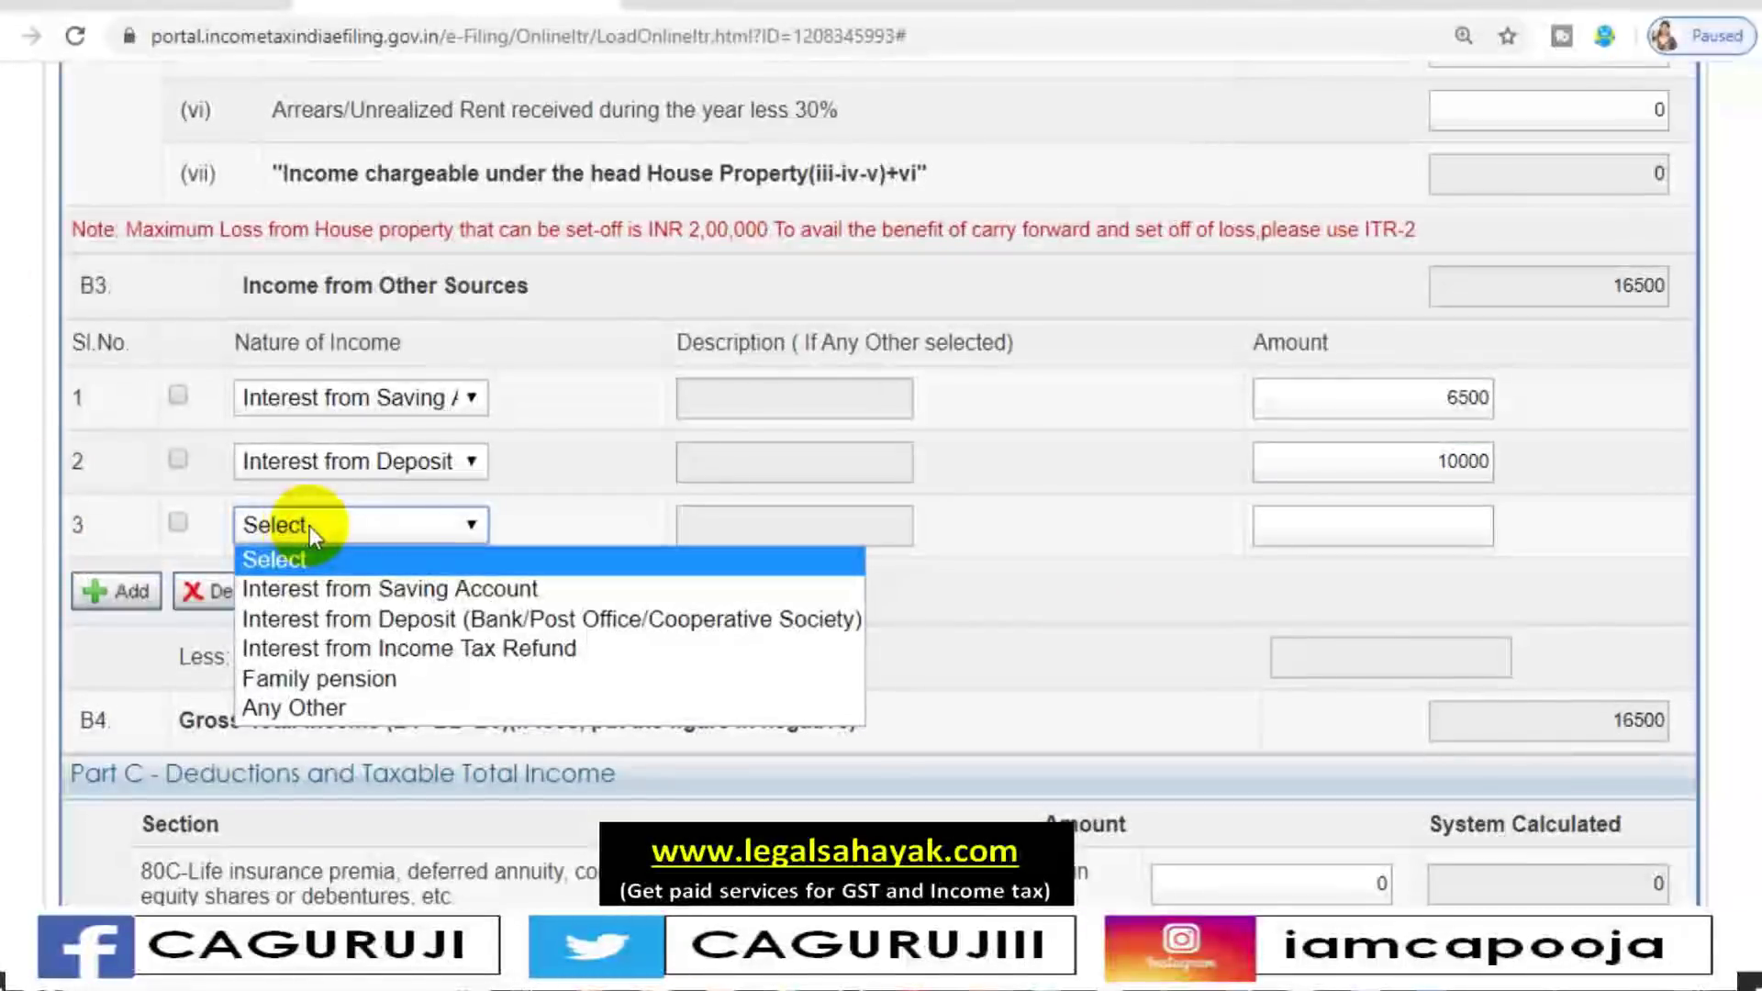
left_click(349, 648)
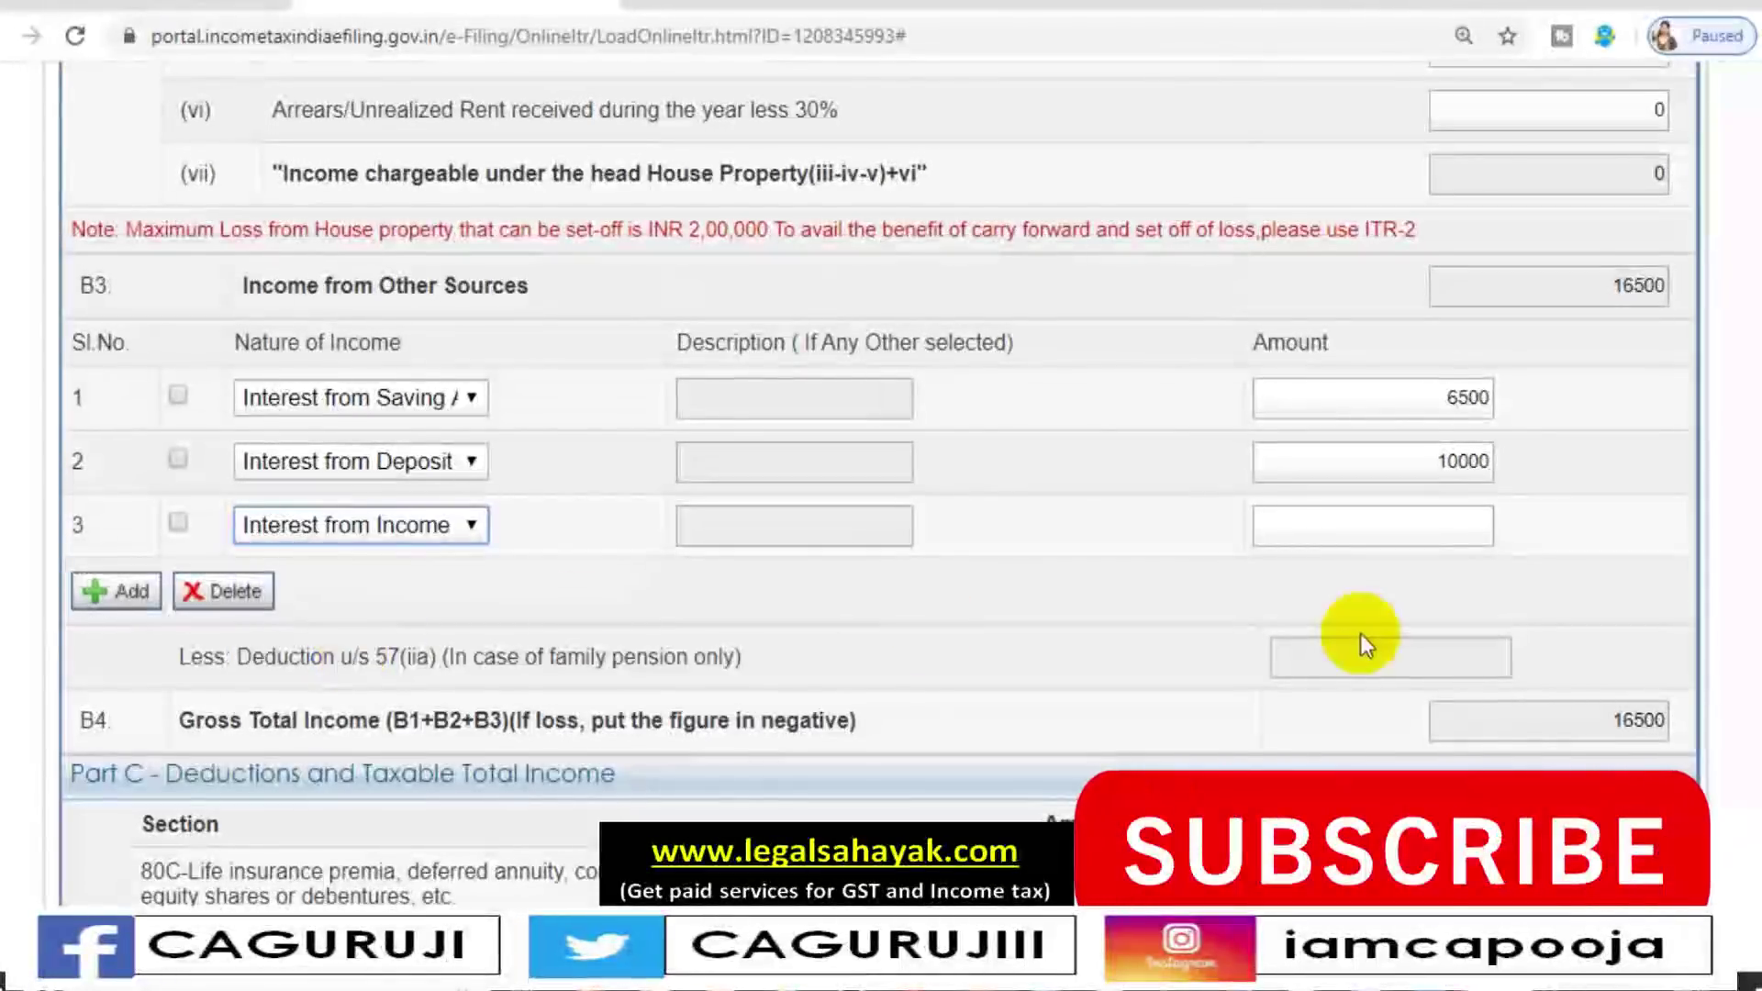
left_click(1428, 547)
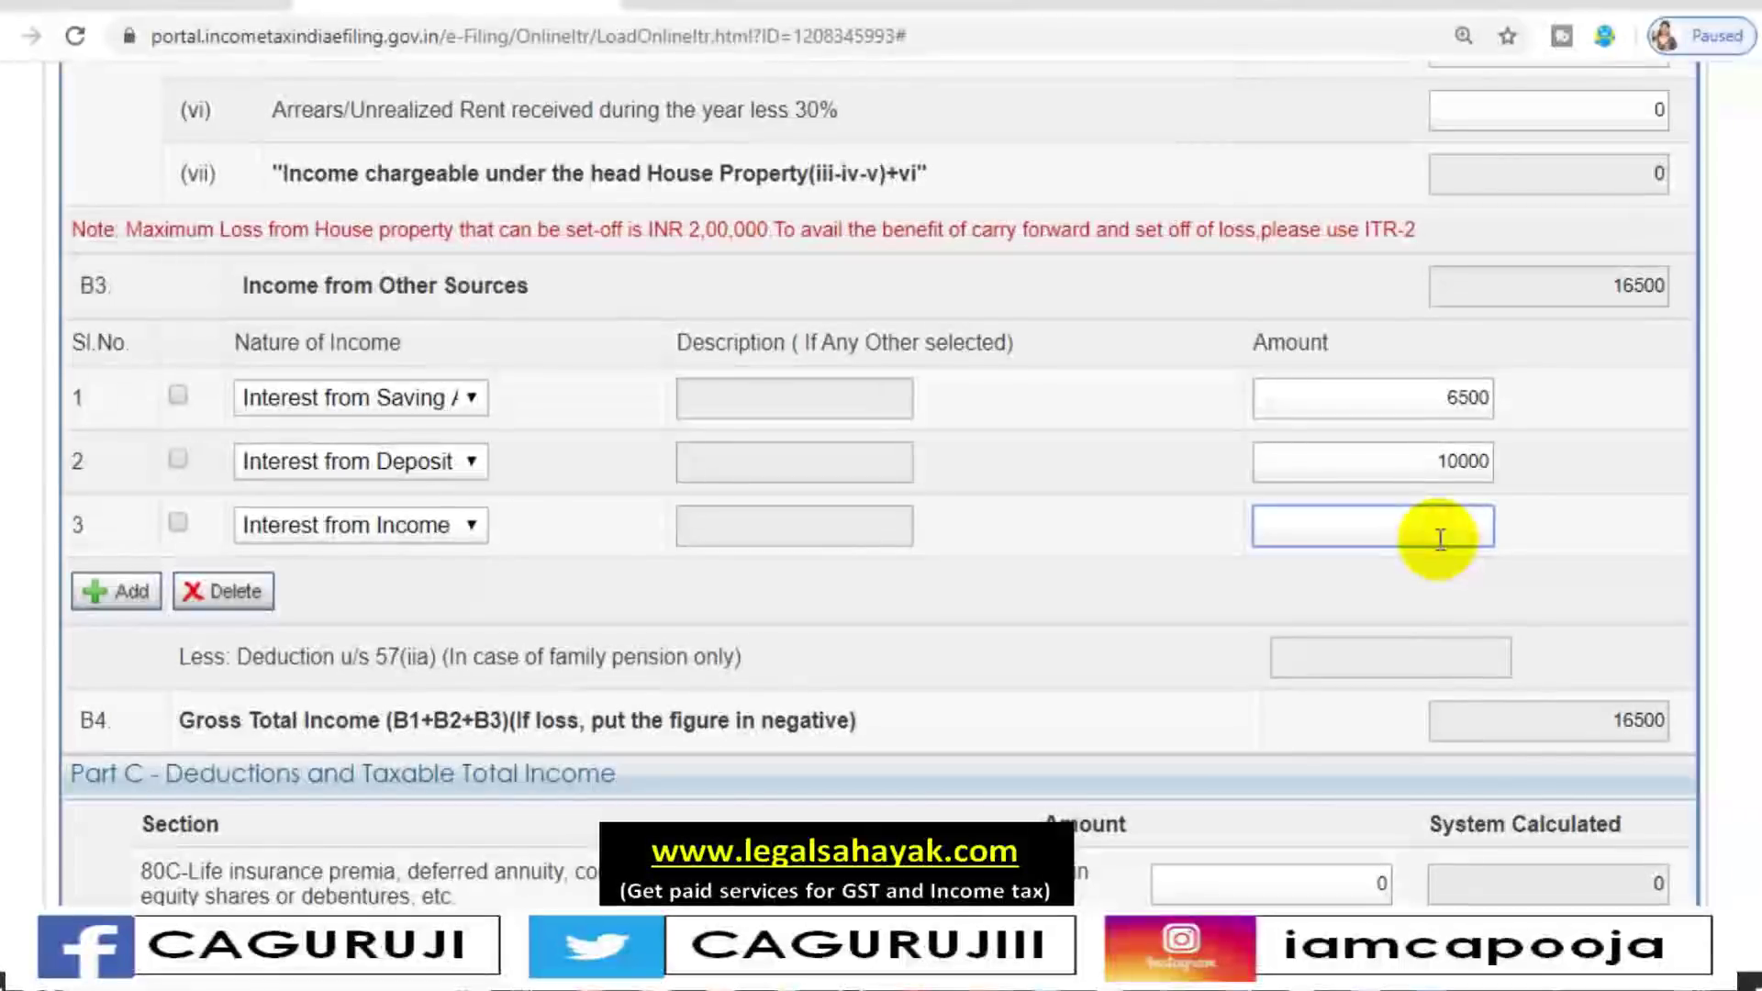
type("1000")
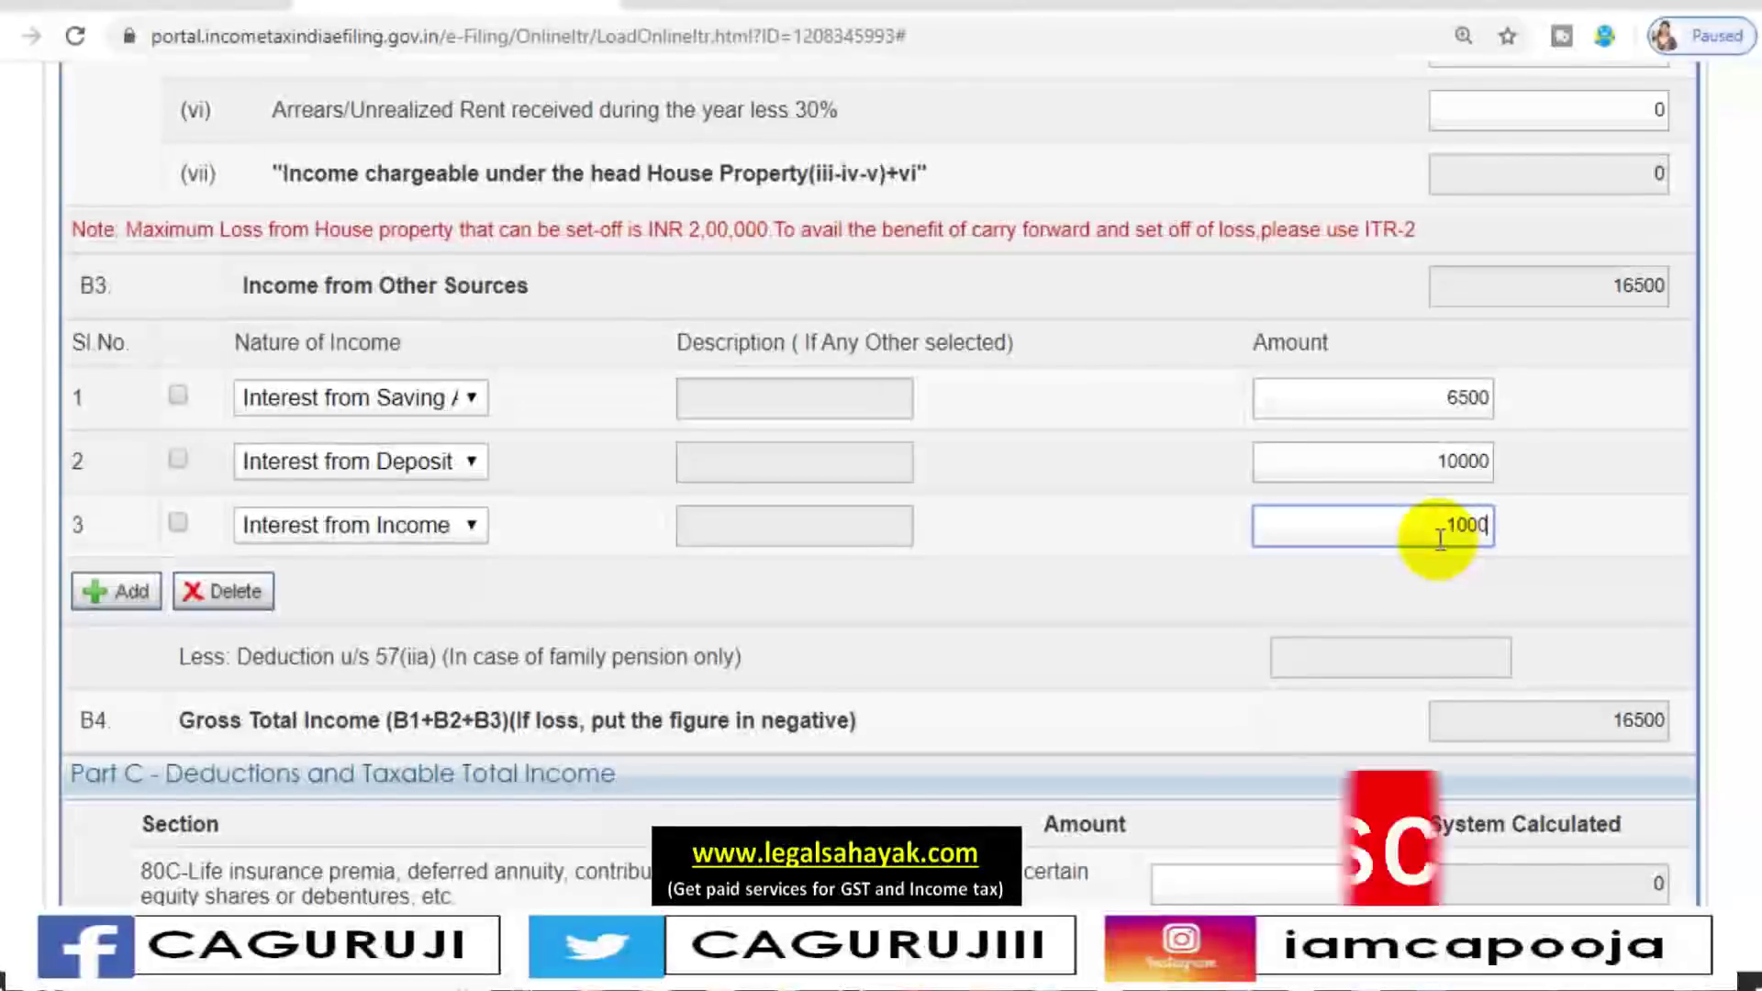
left_click(1140, 576)
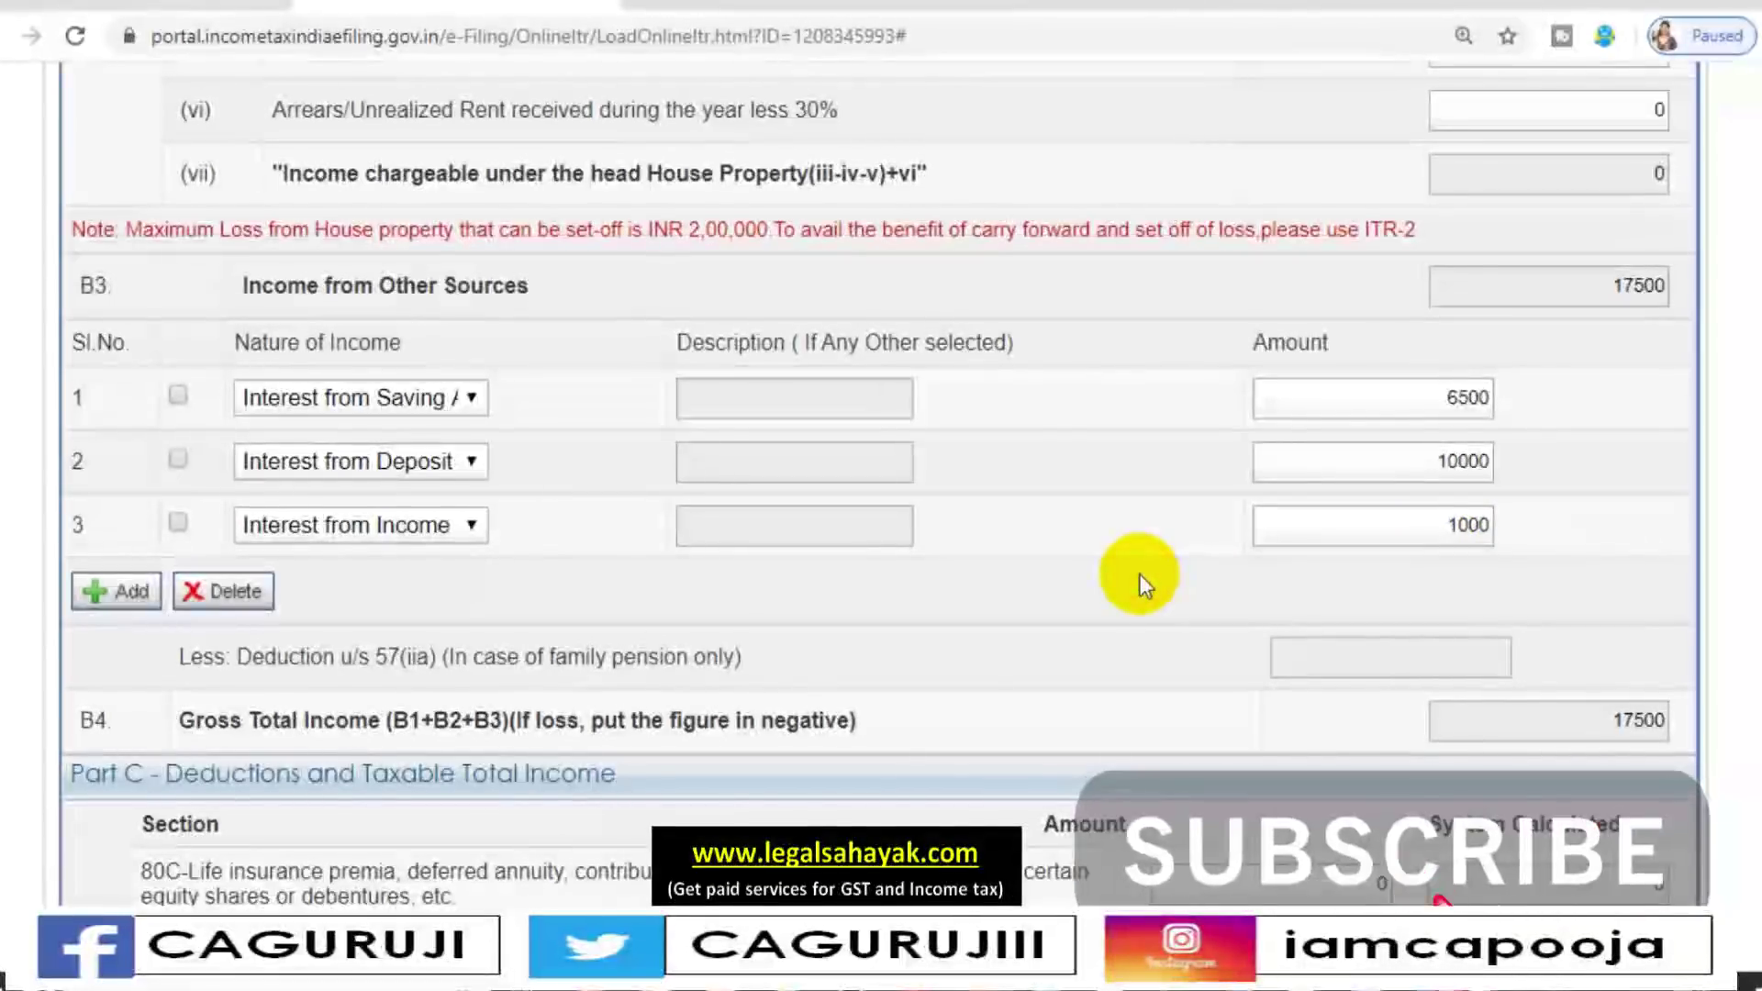
Add a fourth other-sources income row as Any Other, with the description INTEREST and an amount of 10000
left_click(110, 592)
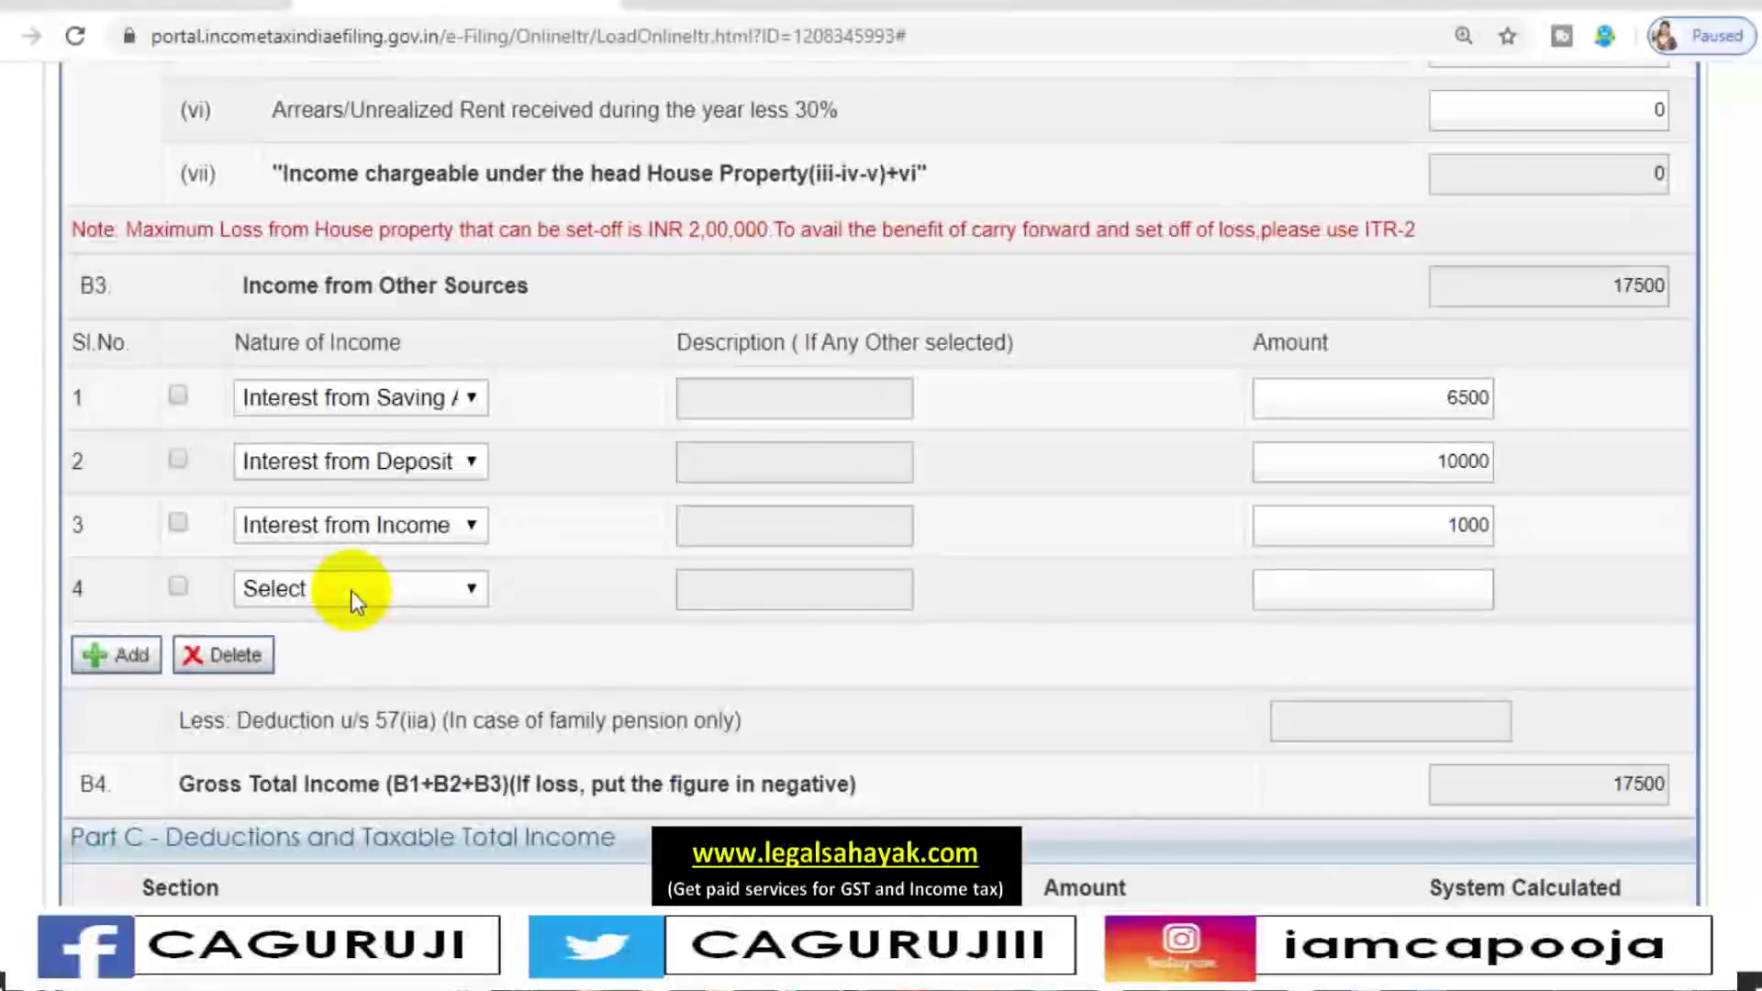
left_click(350, 591)
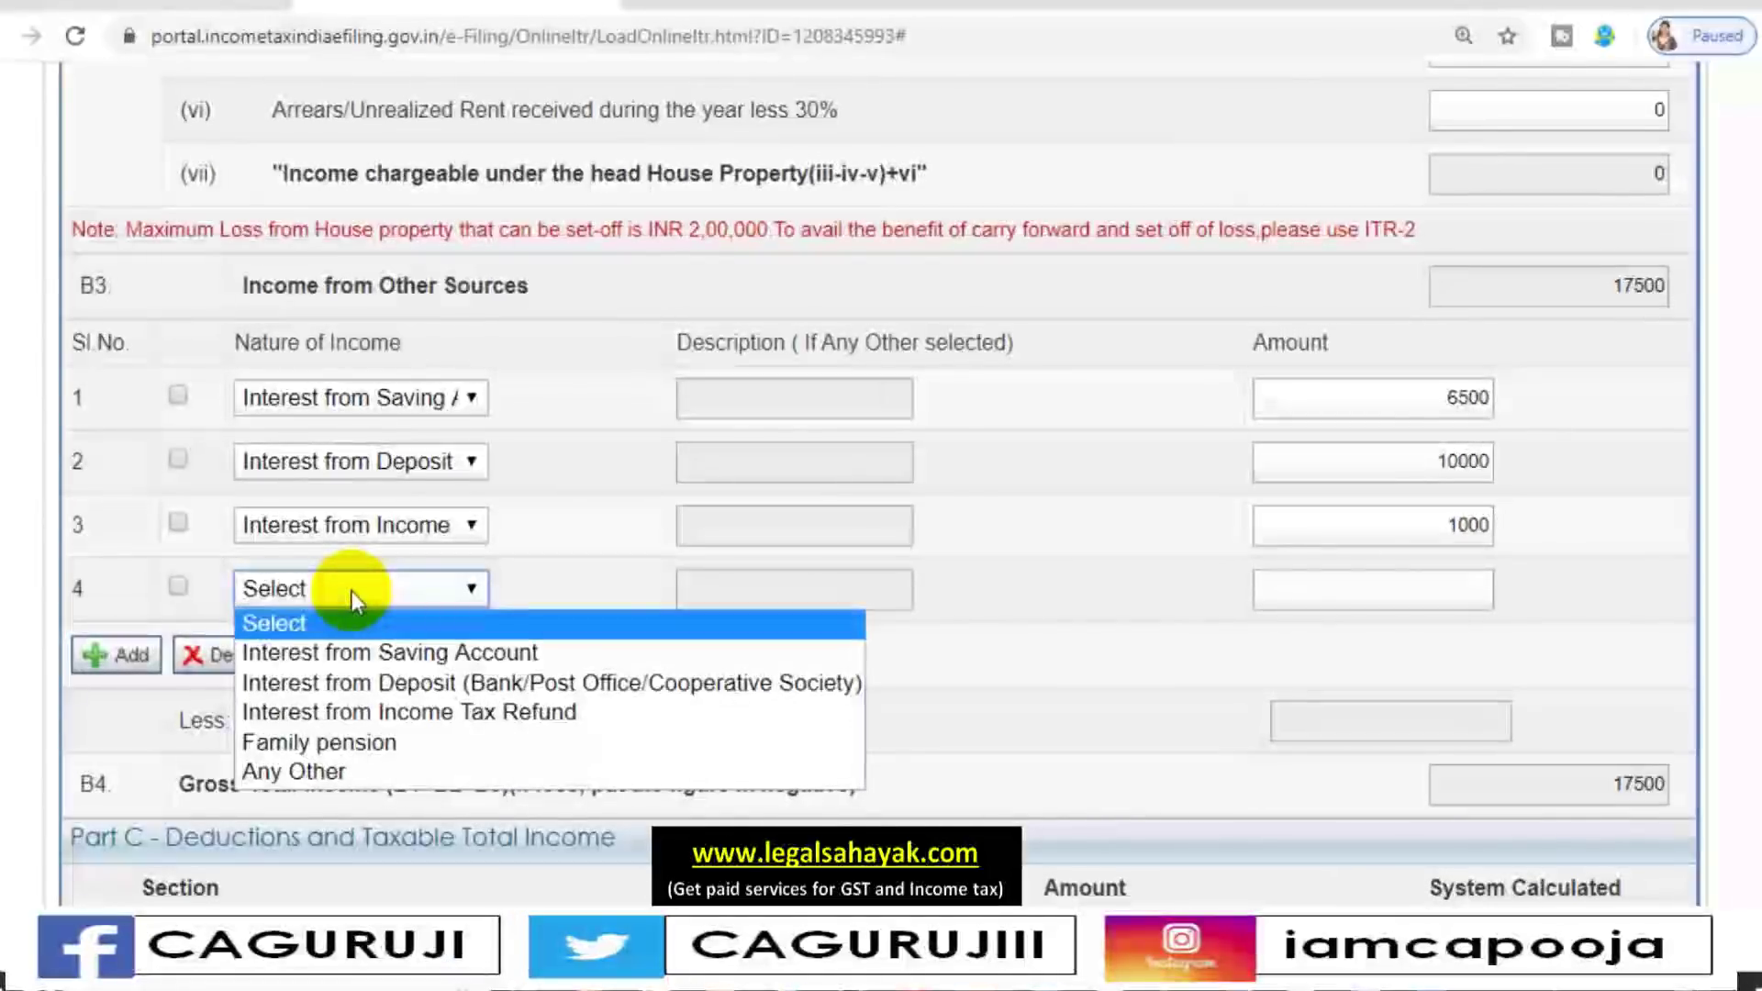
left_click(371, 773)
left_click(804, 590)
type("I")
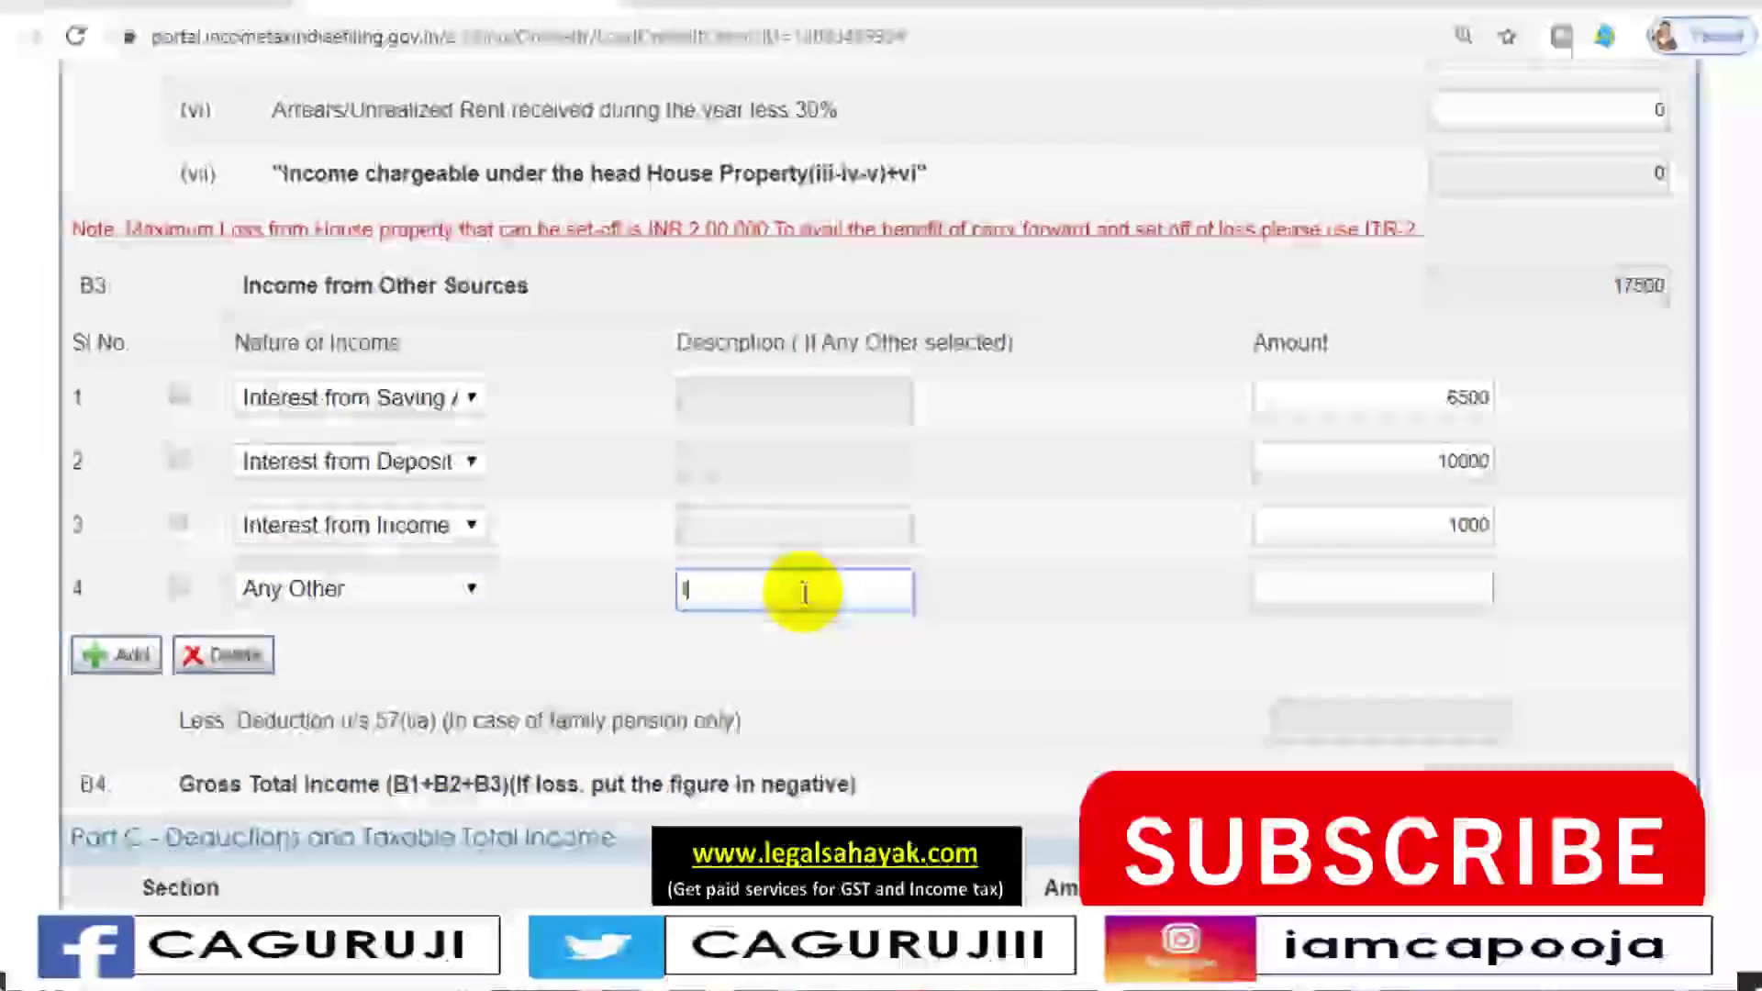
type("NTEREST")
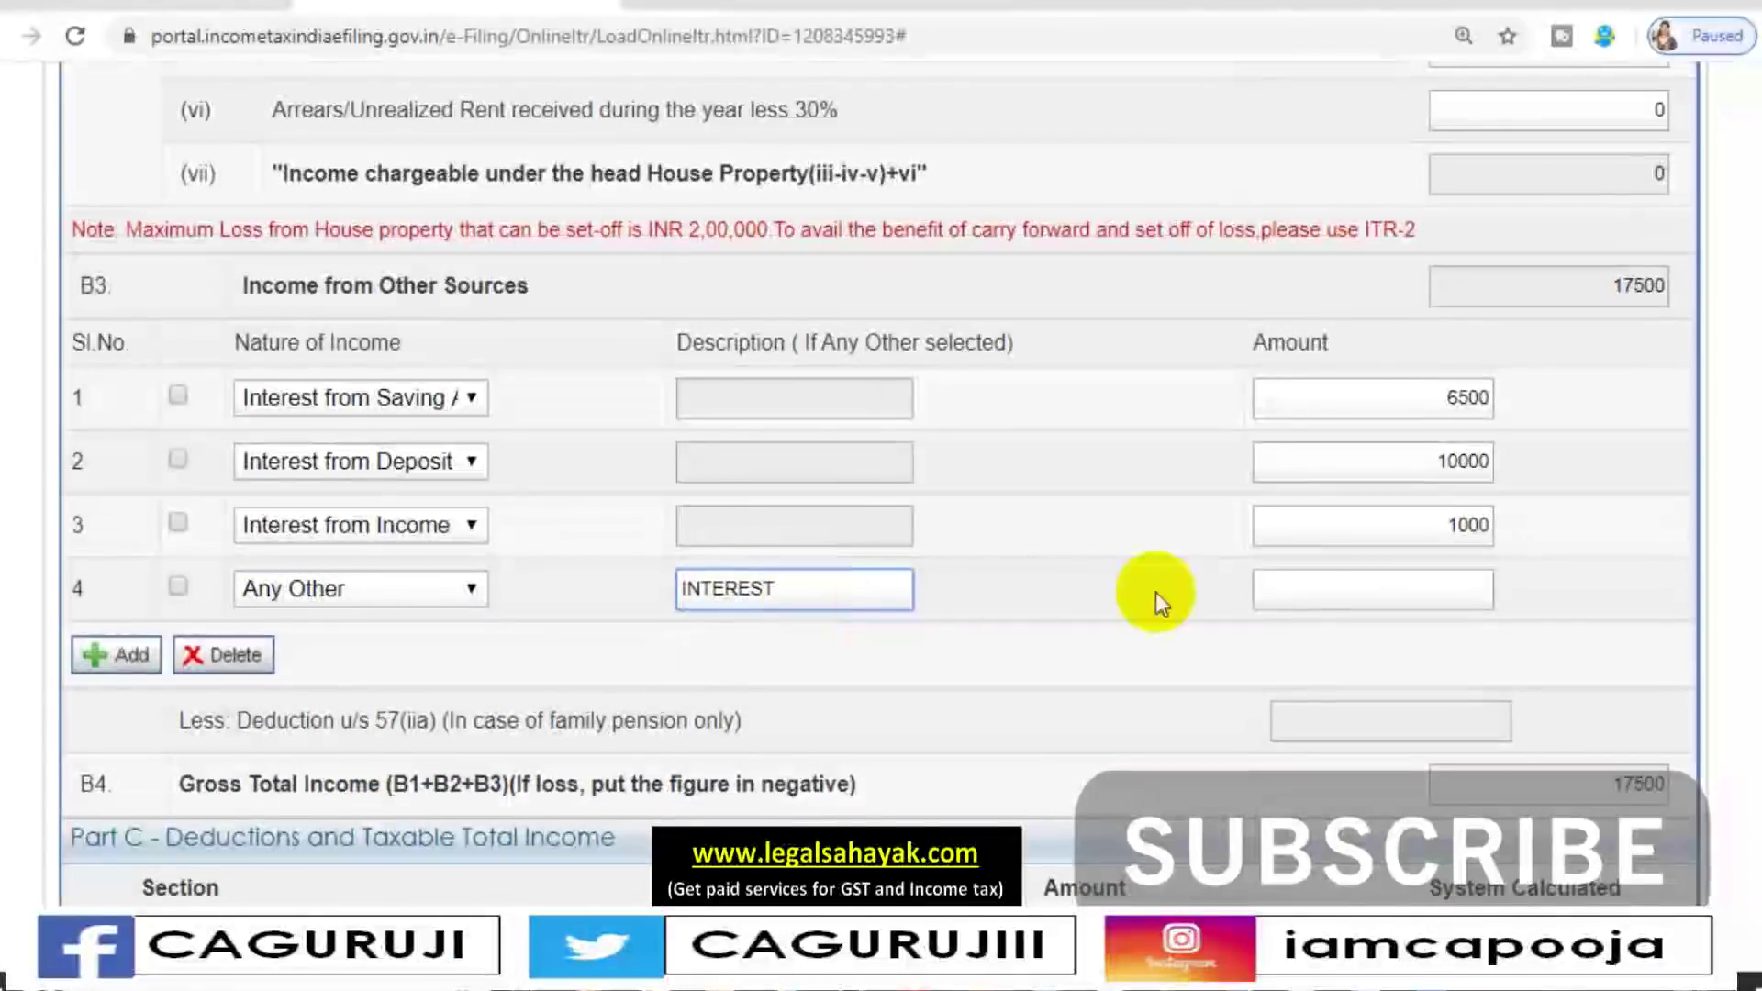
left_click(1292, 591)
type("10000")
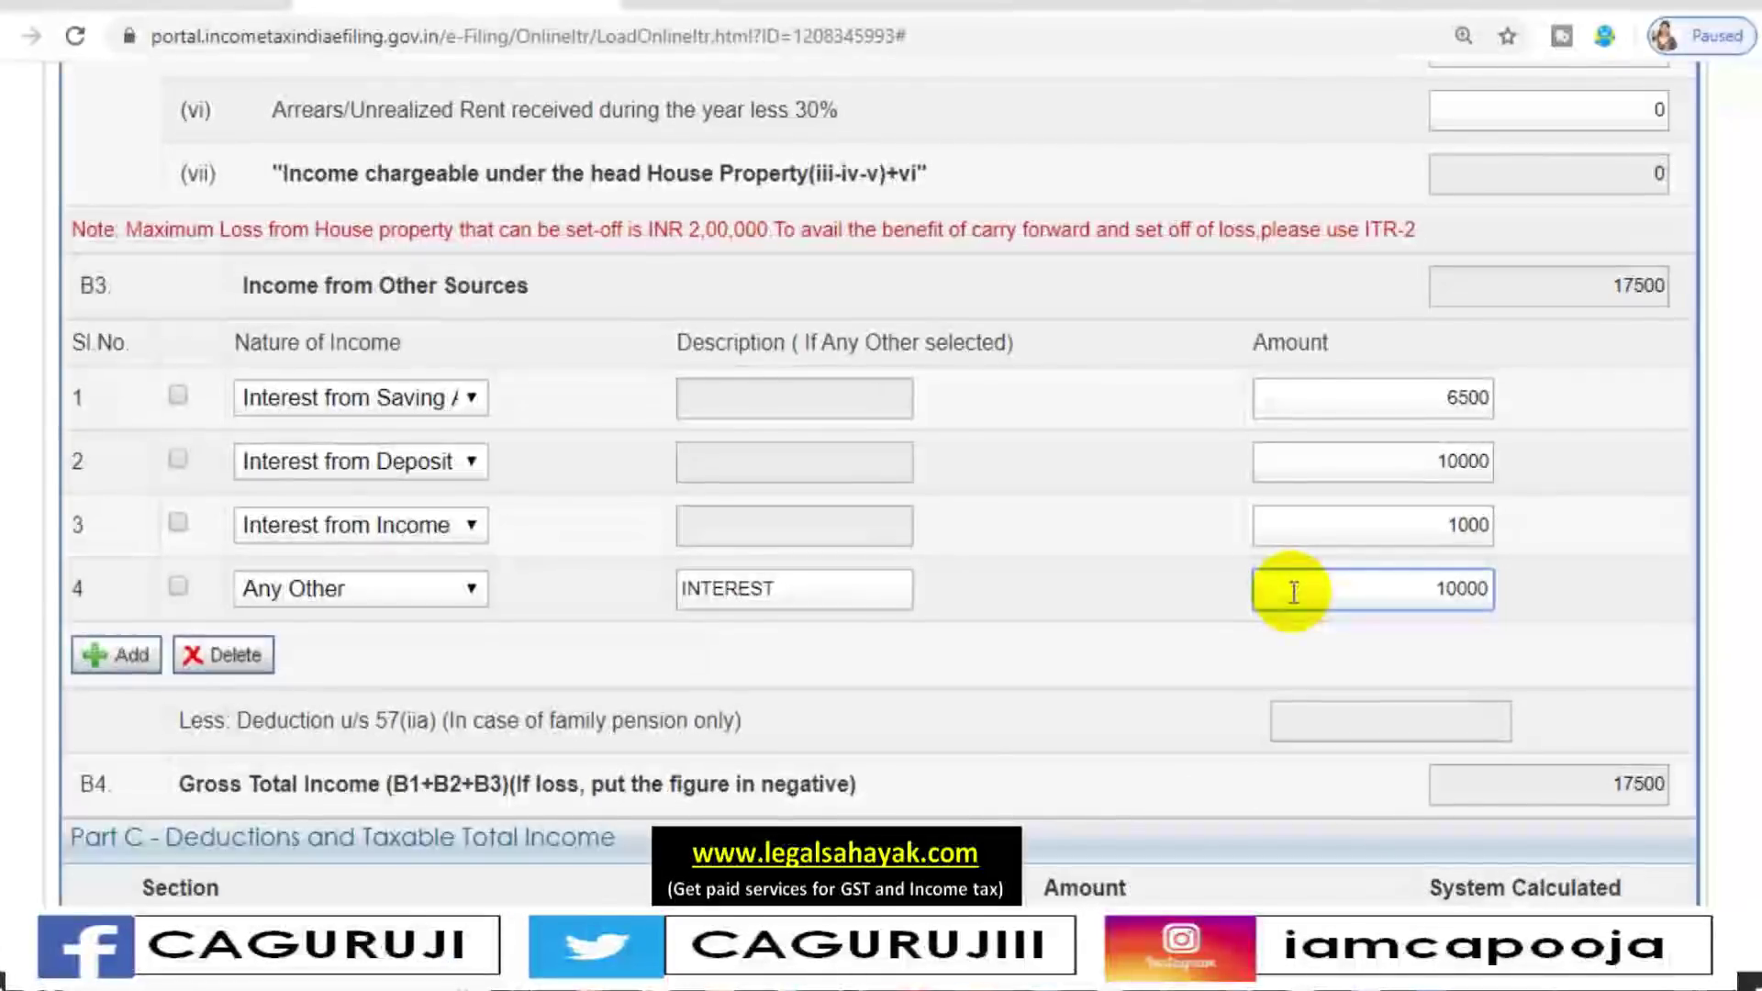
left_click(1082, 578)
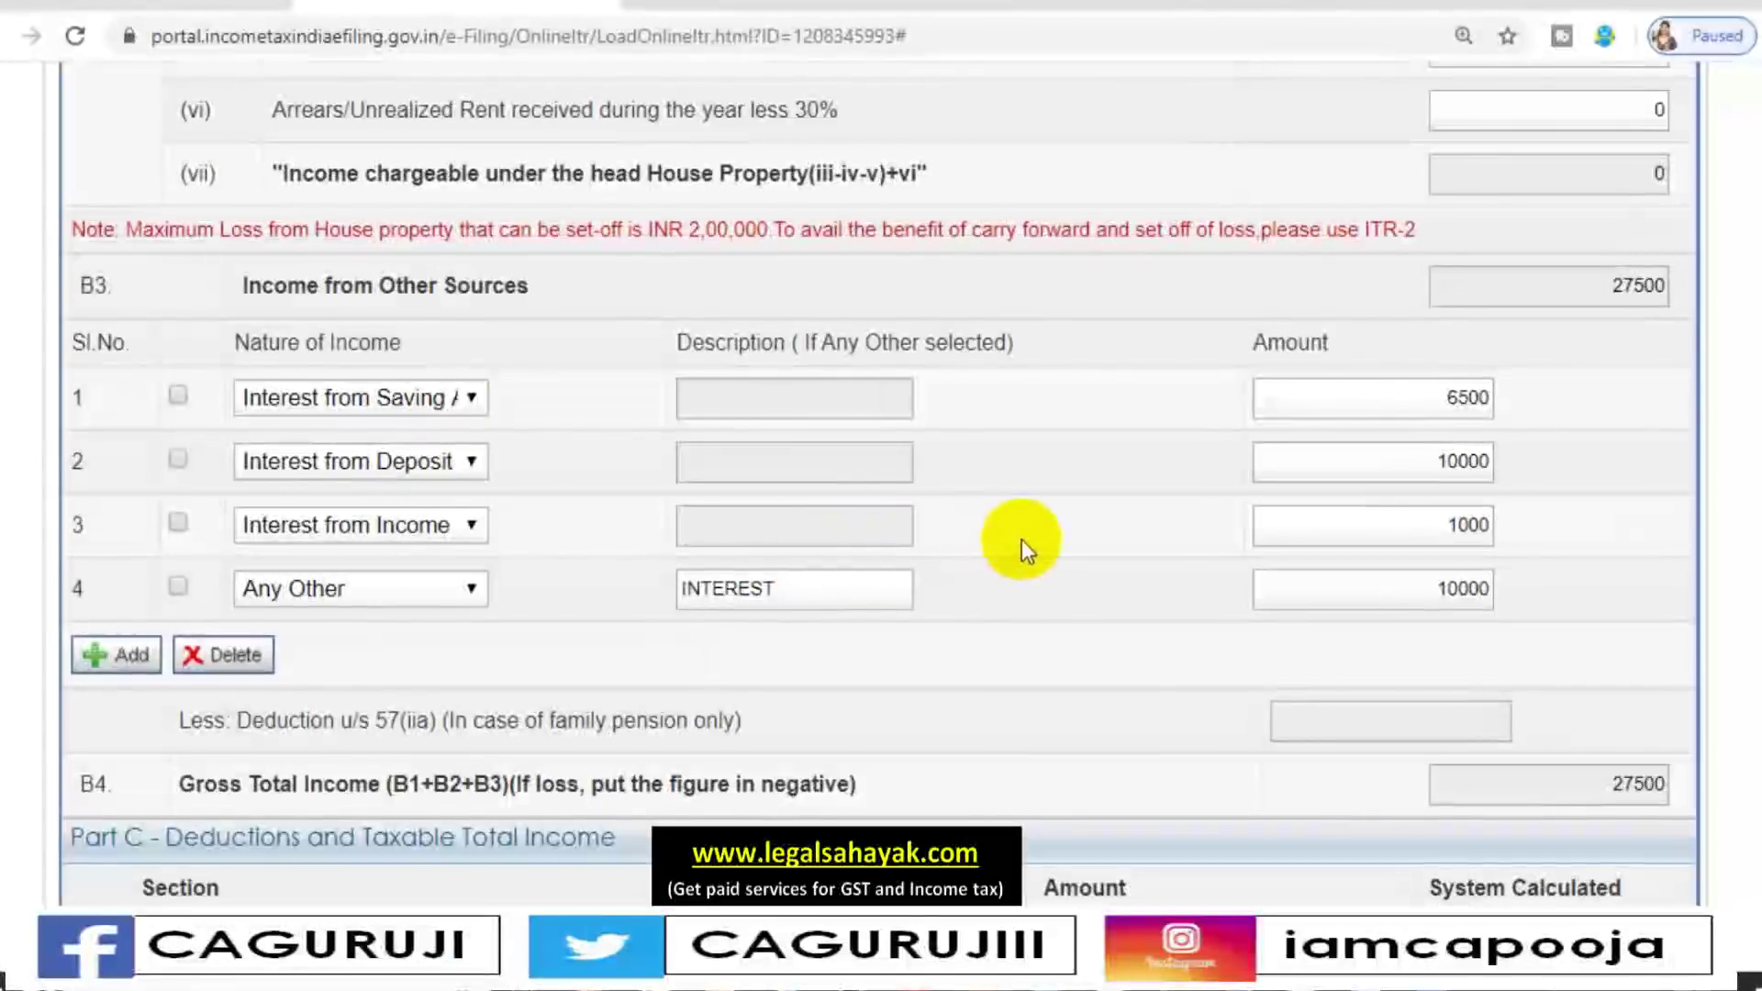
Examine the 80TTA and 80TTB interest deduction rows and their amount fields in Part C
scroll(1028, 540, "down", 2)
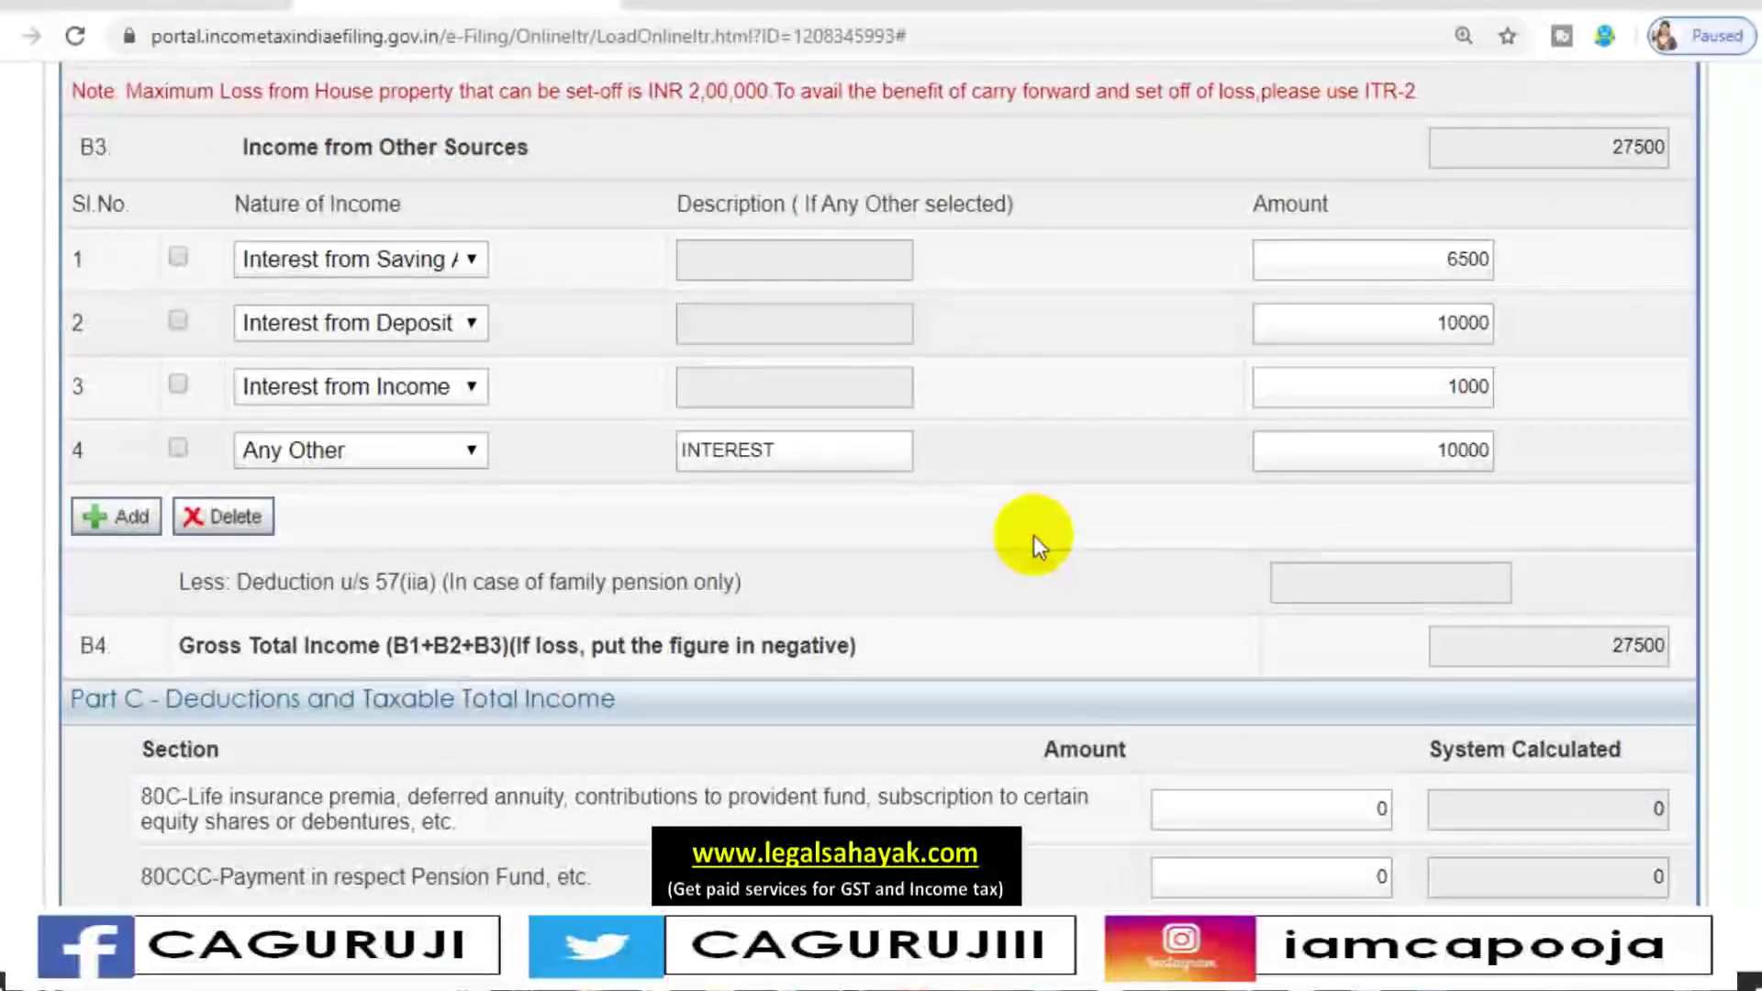
scroll(1034, 536, "down", 10)
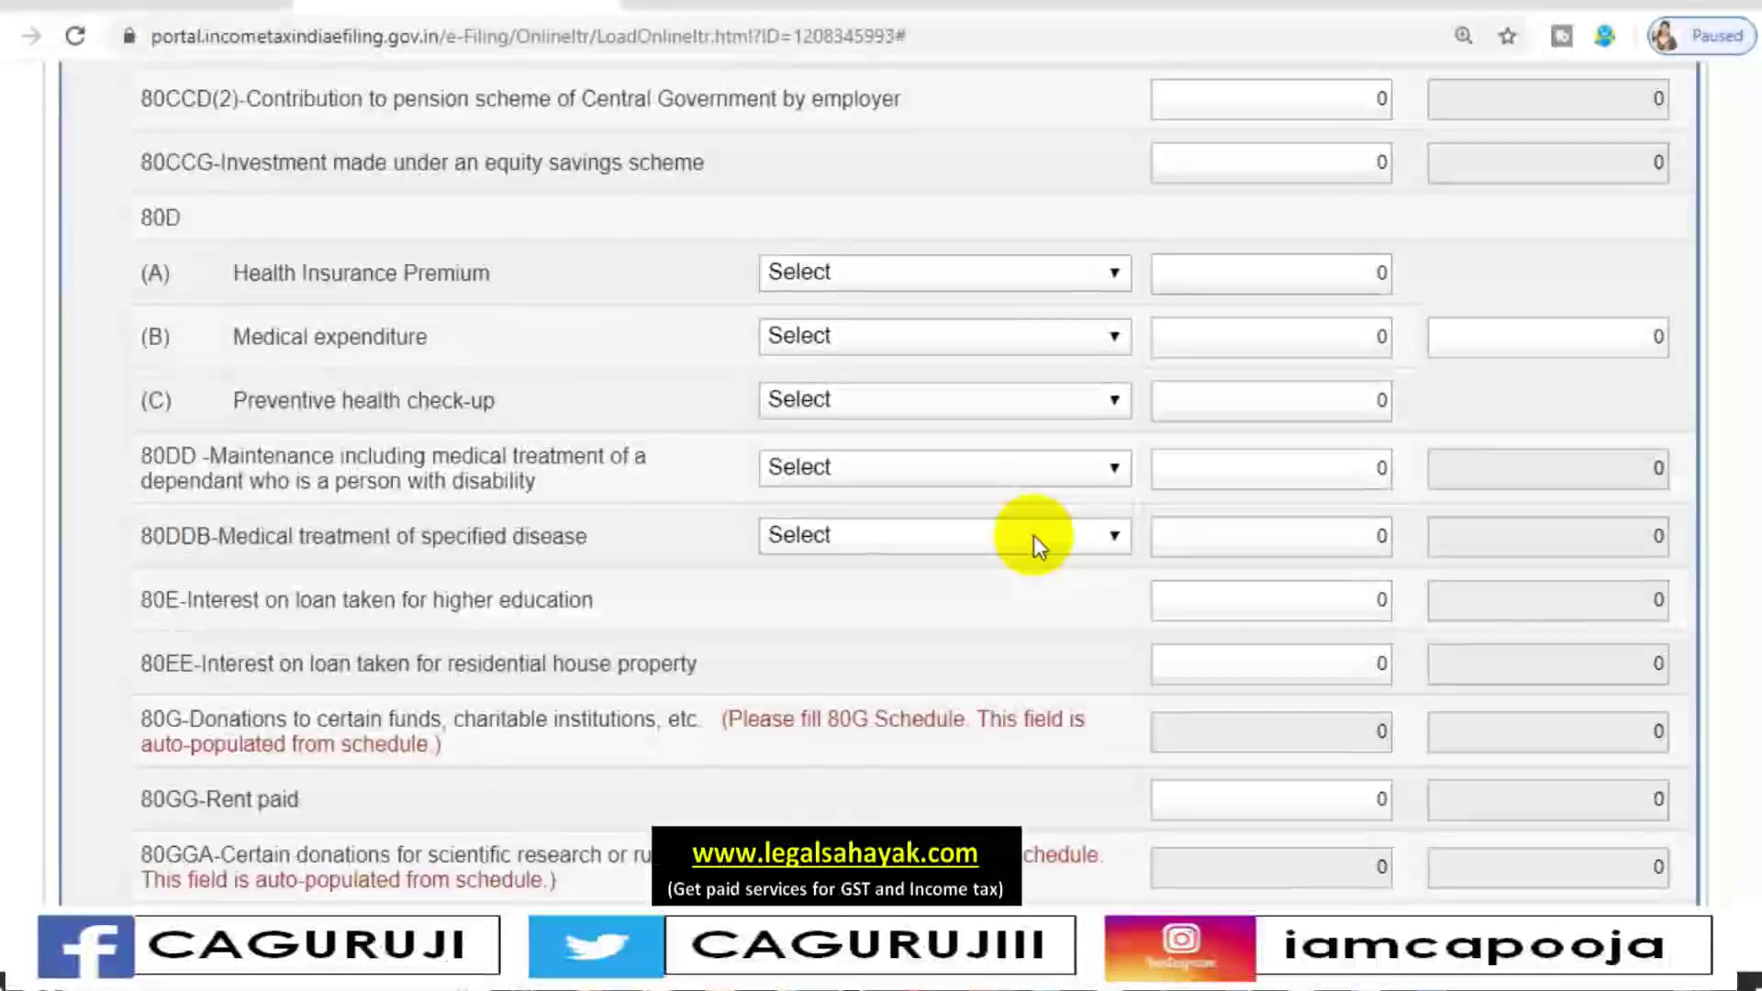
scroll(1033, 536, "down", 5)
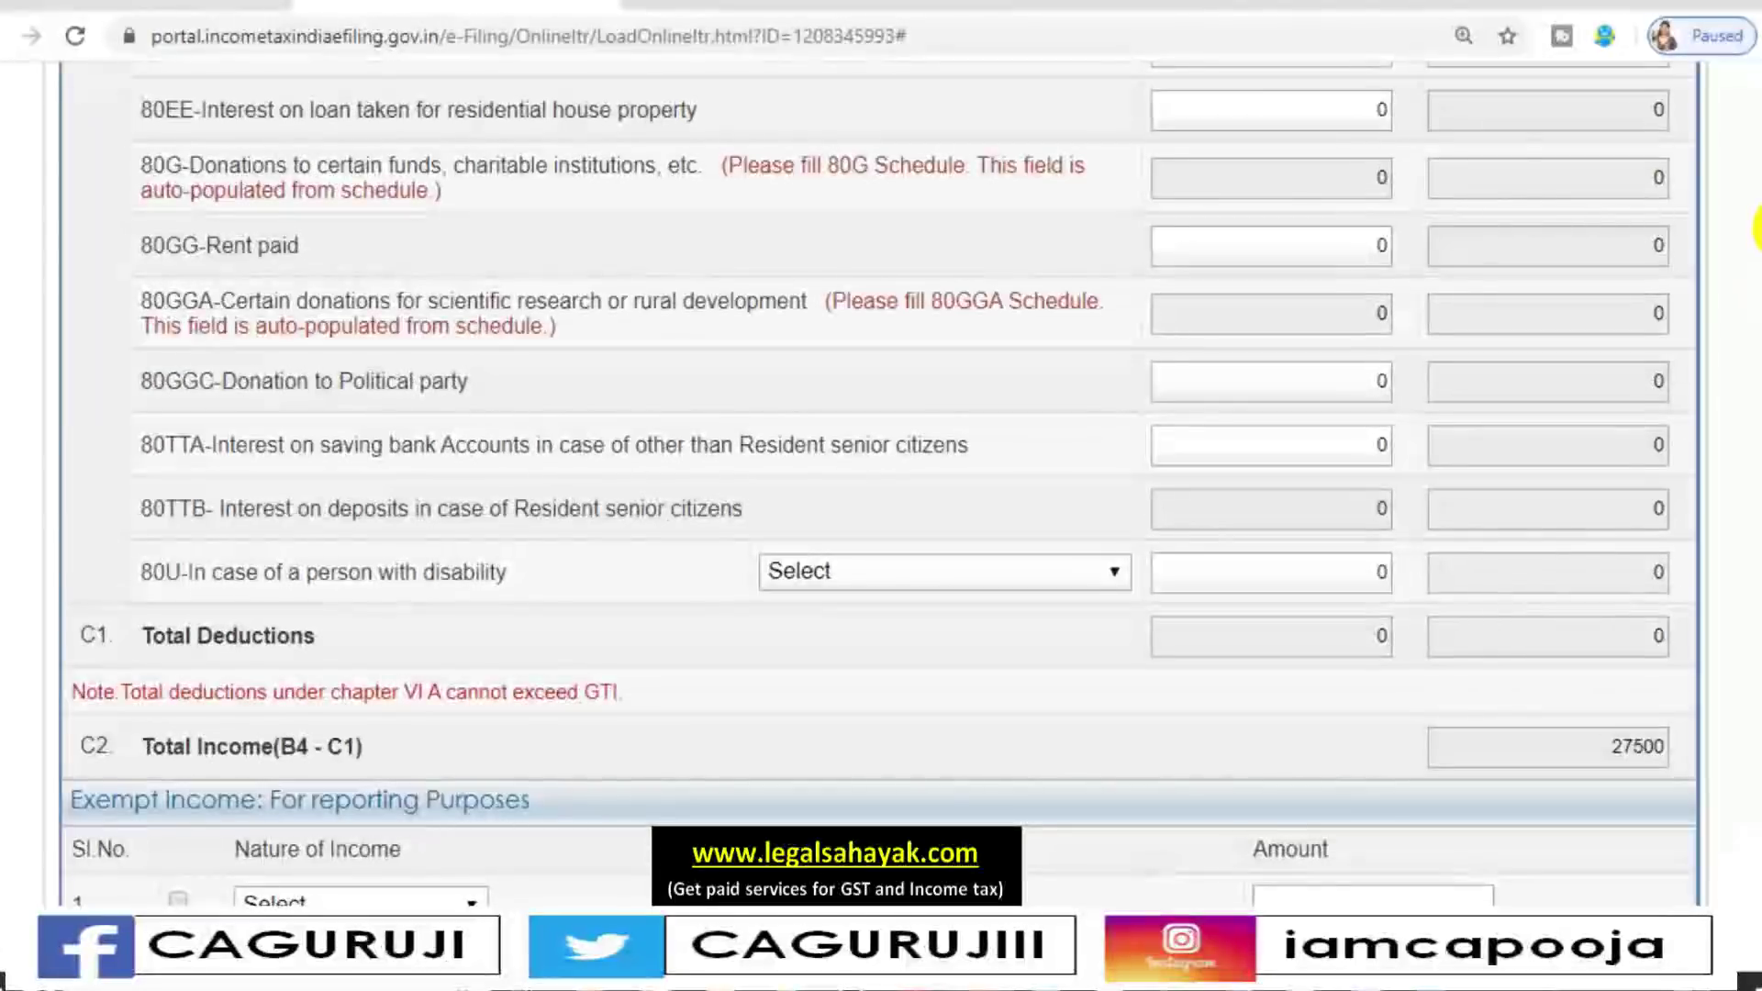
mouse_move(117, 415)
left_mouse_down()
mouse_move(238, 500)
mouse_move(578, 551)
mouse_move(1006, 553)
left_mouse_up()
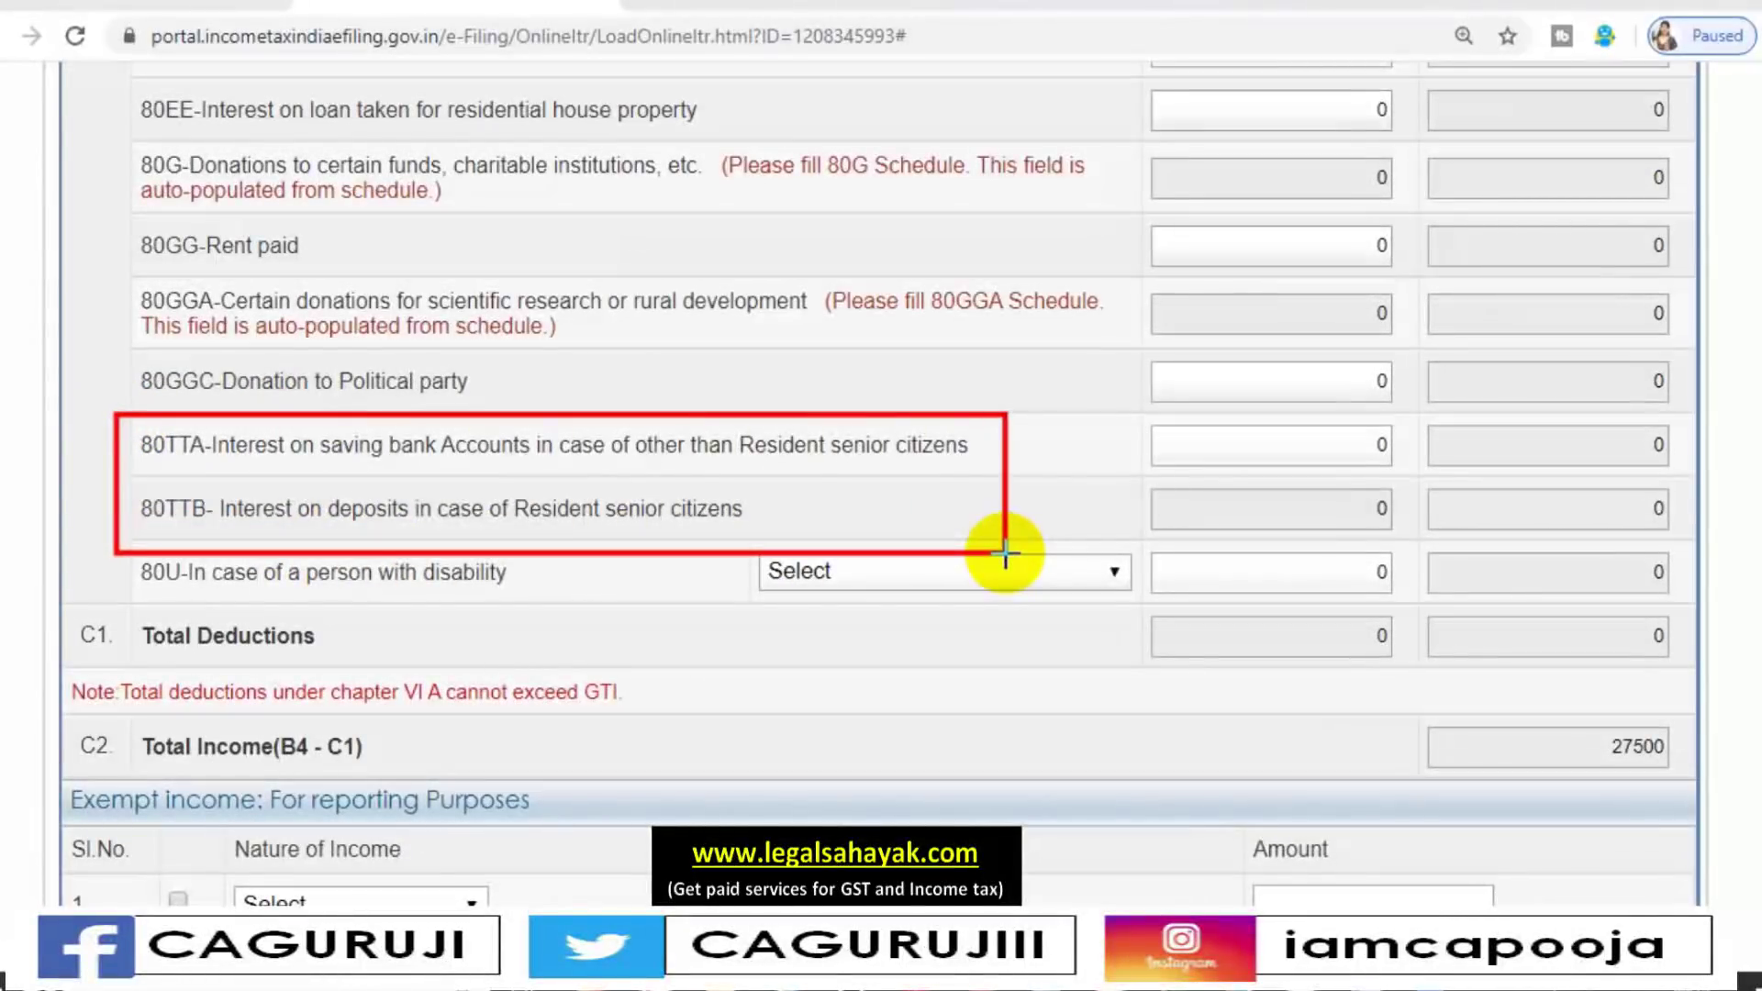
left_click_drag(131, 528, 204, 528)
left_click_drag(126, 464, 204, 463)
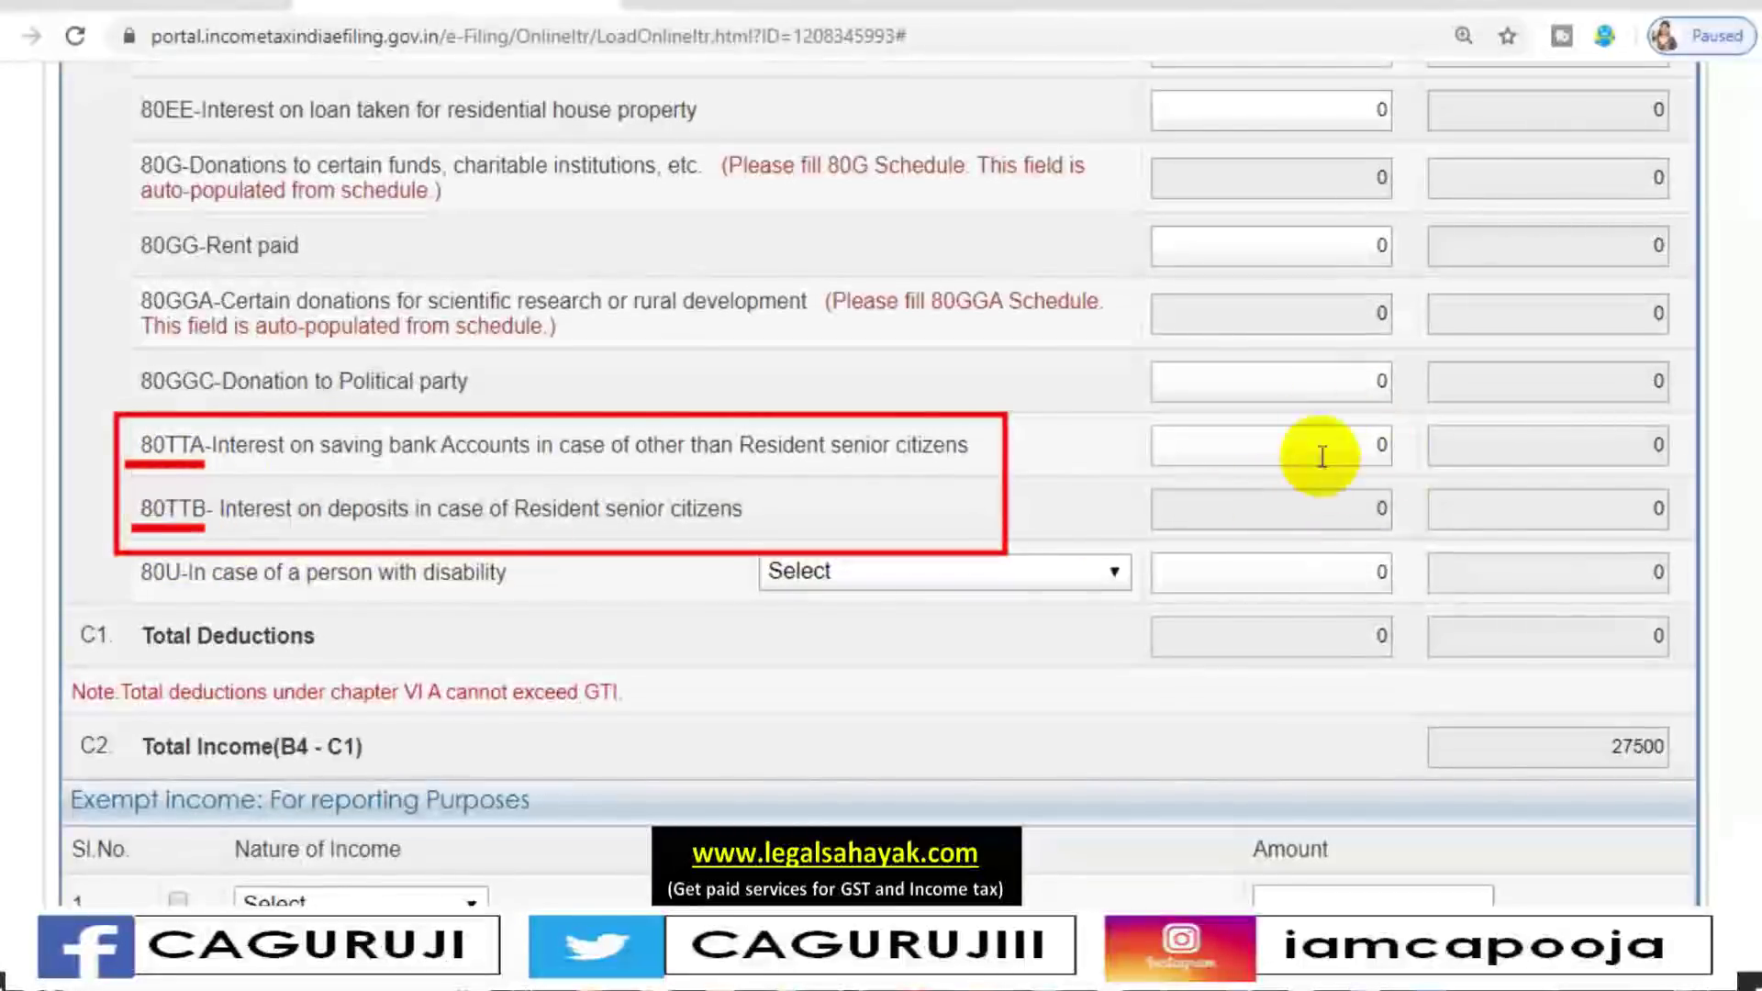
mouse_move(1357, 464)
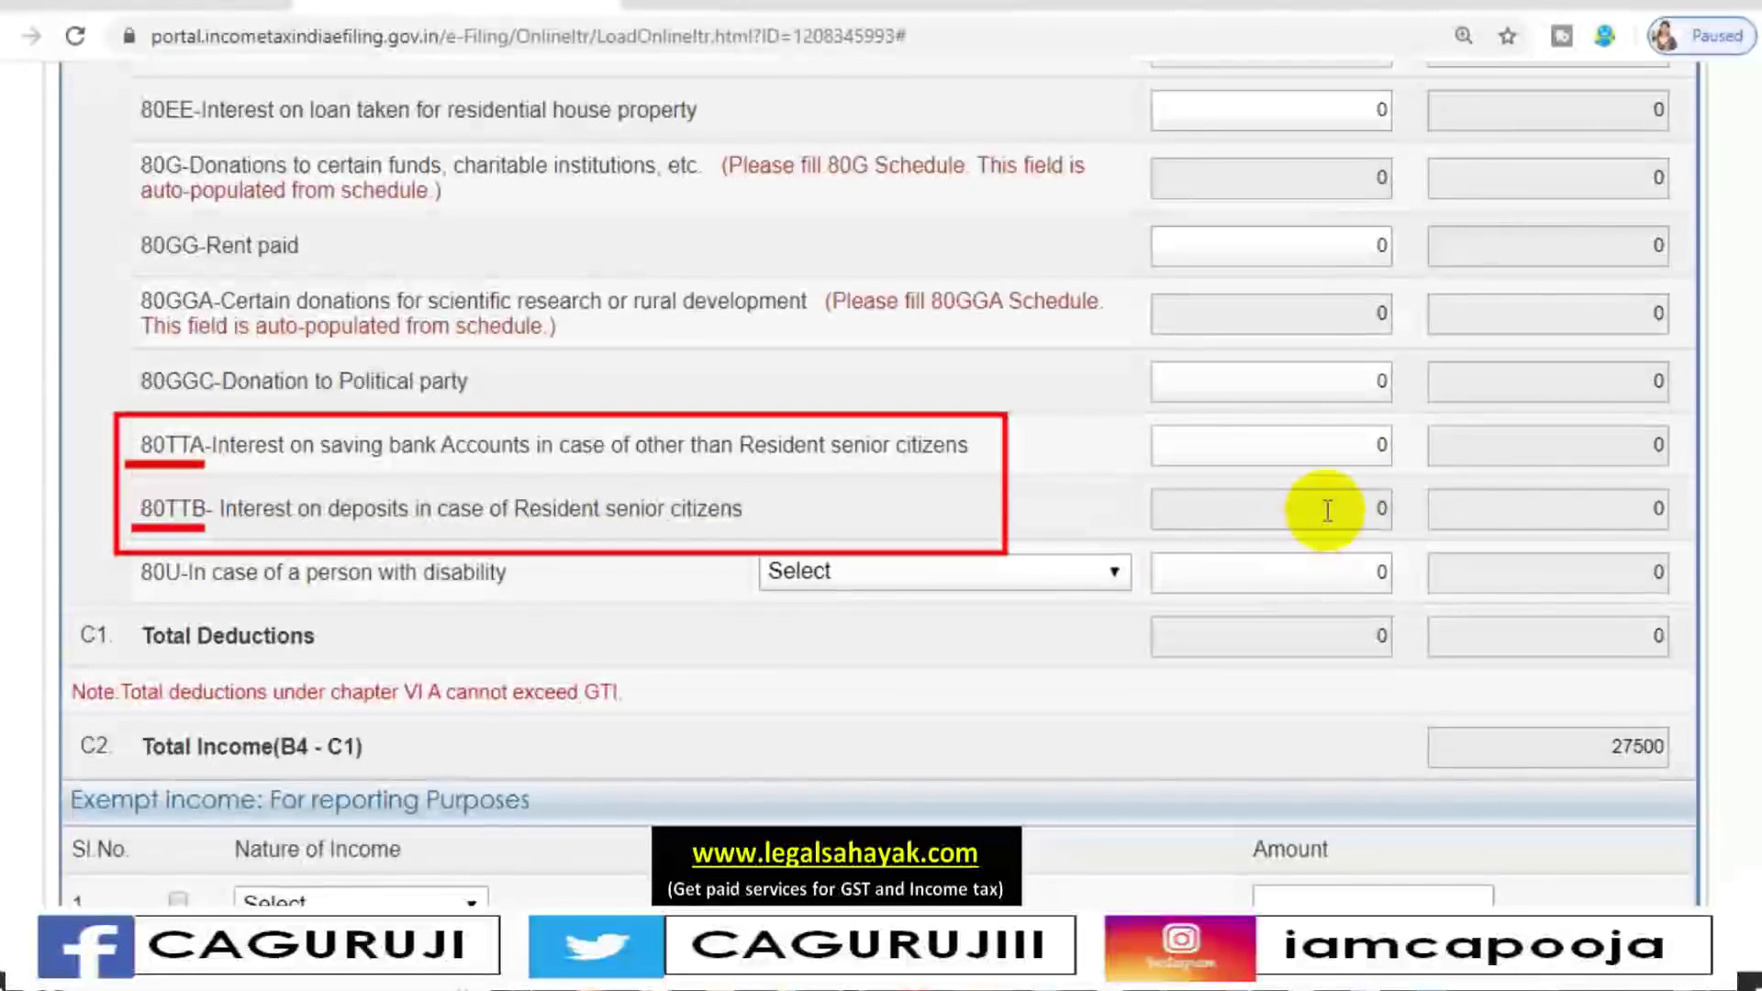
mouse_move(1326, 508)
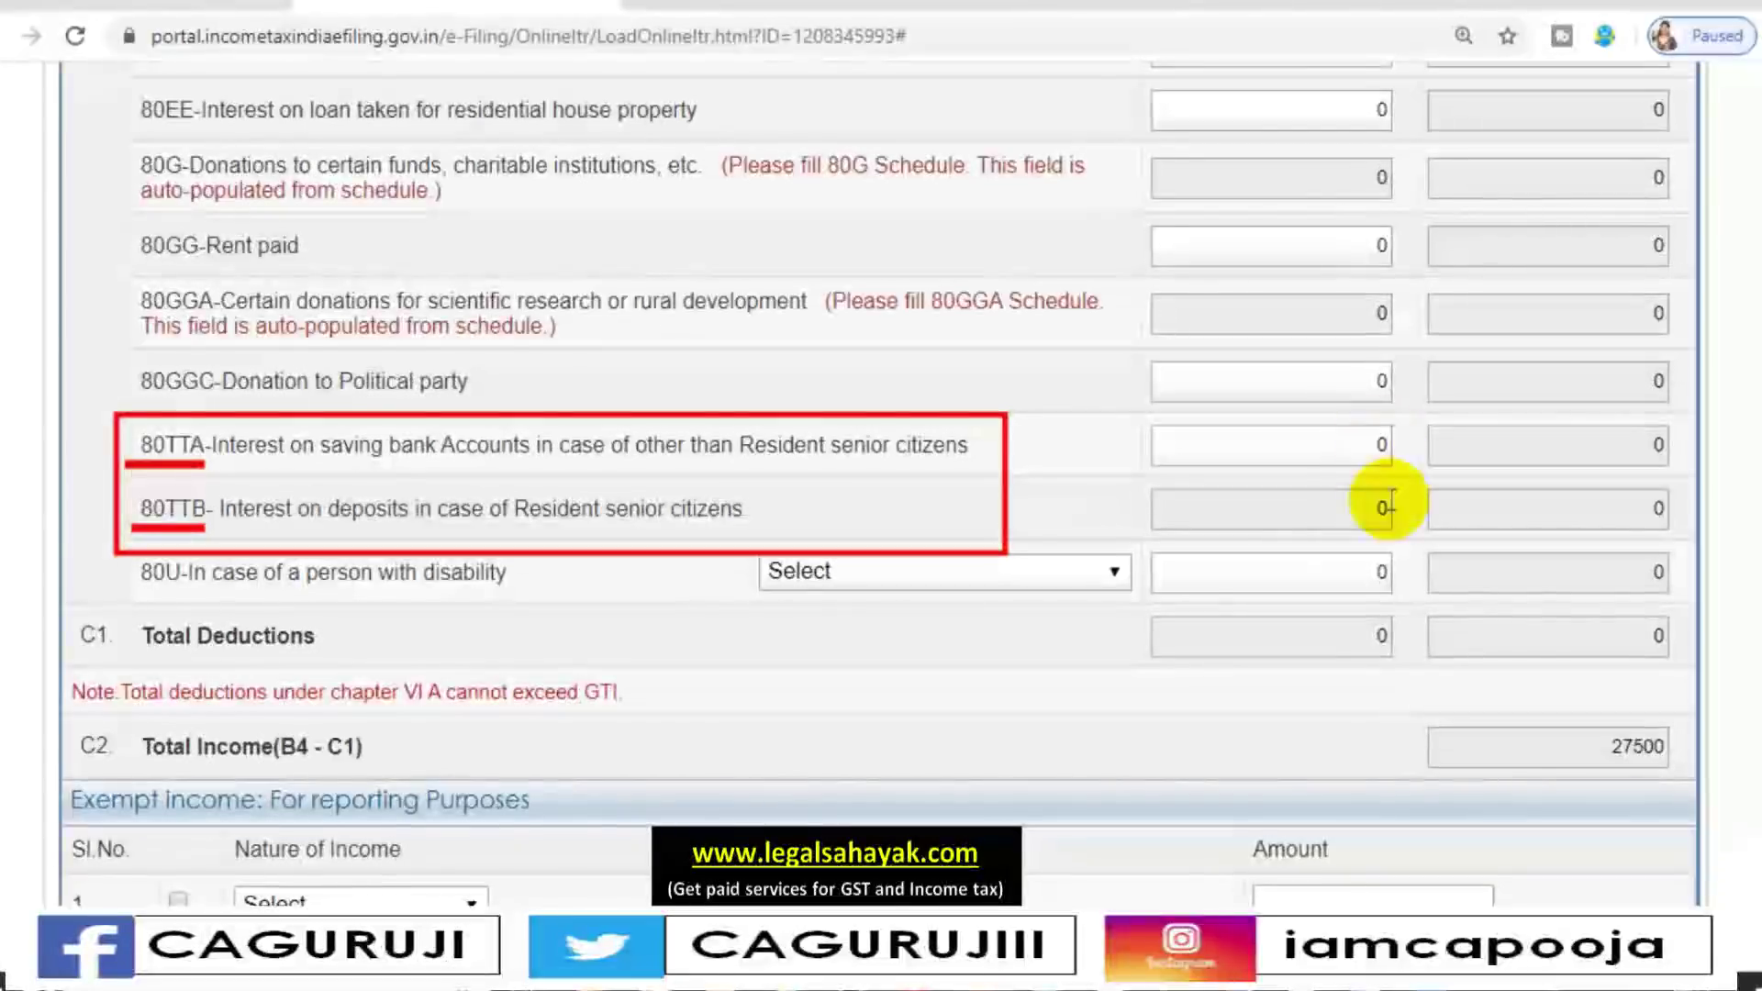
mouse_move(1378, 523)
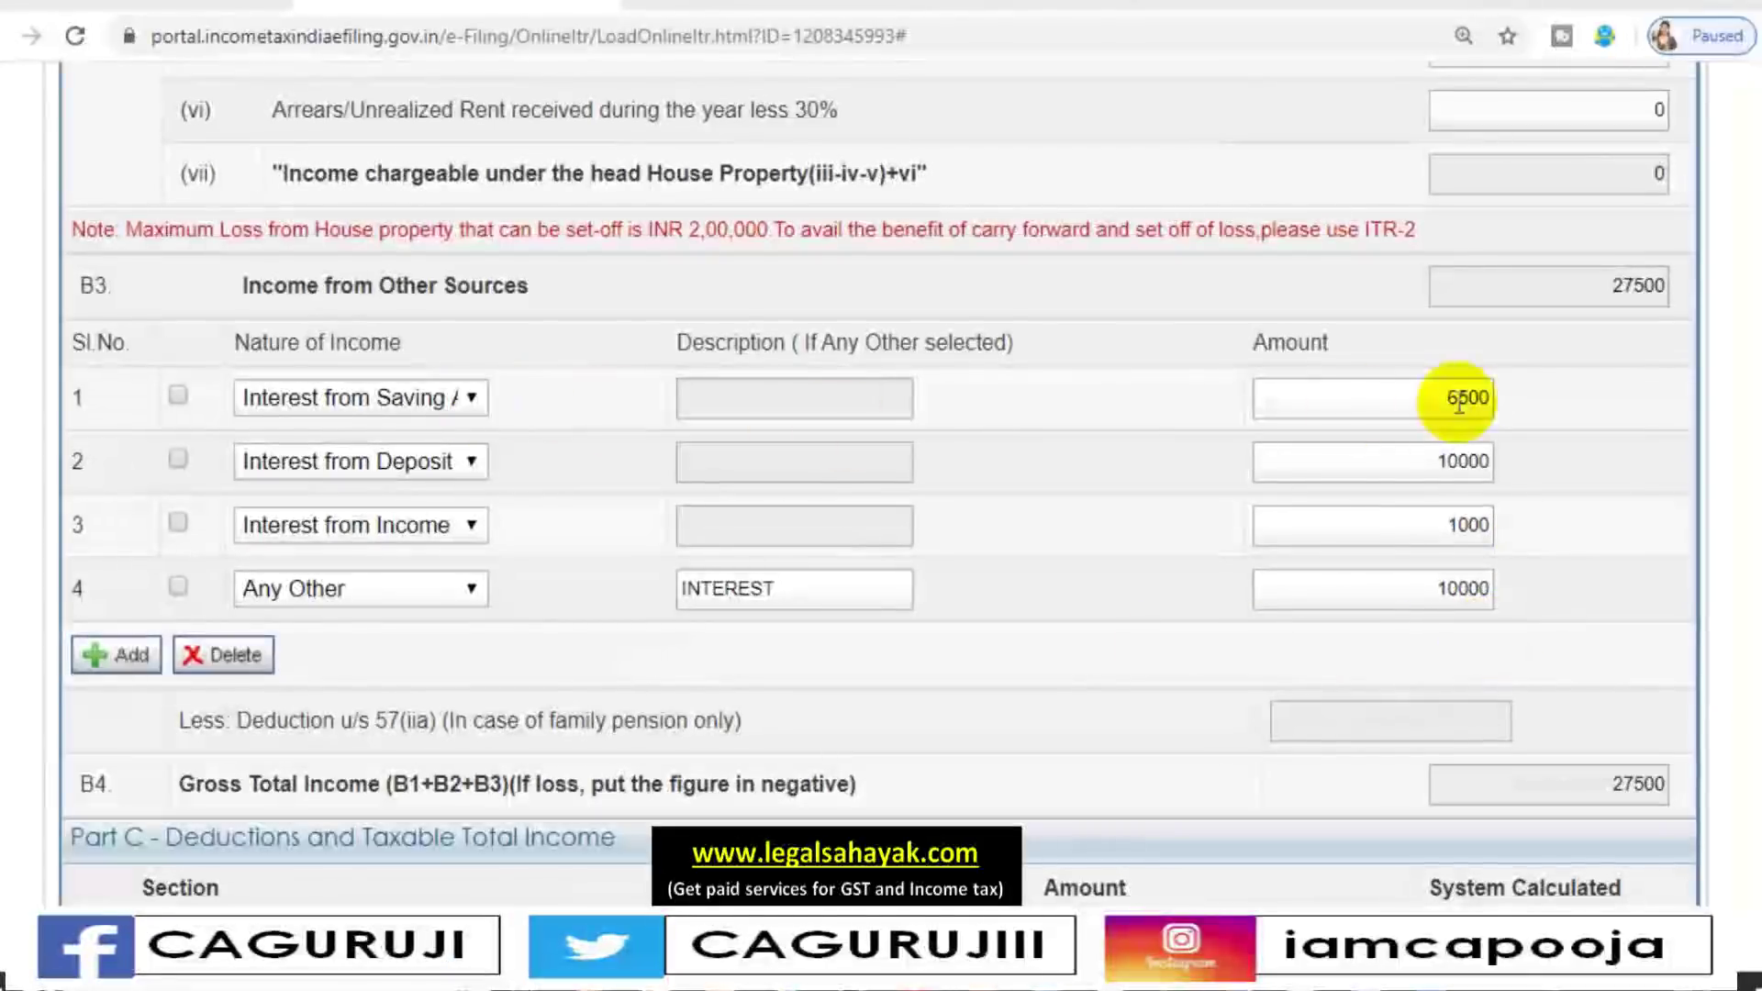
Enter 6500 as the 80TTA deduction for interest on saving bank accounts in Part C
scroll(1313, 664, "down", 5)
scroll(1312, 668, "down", 9)
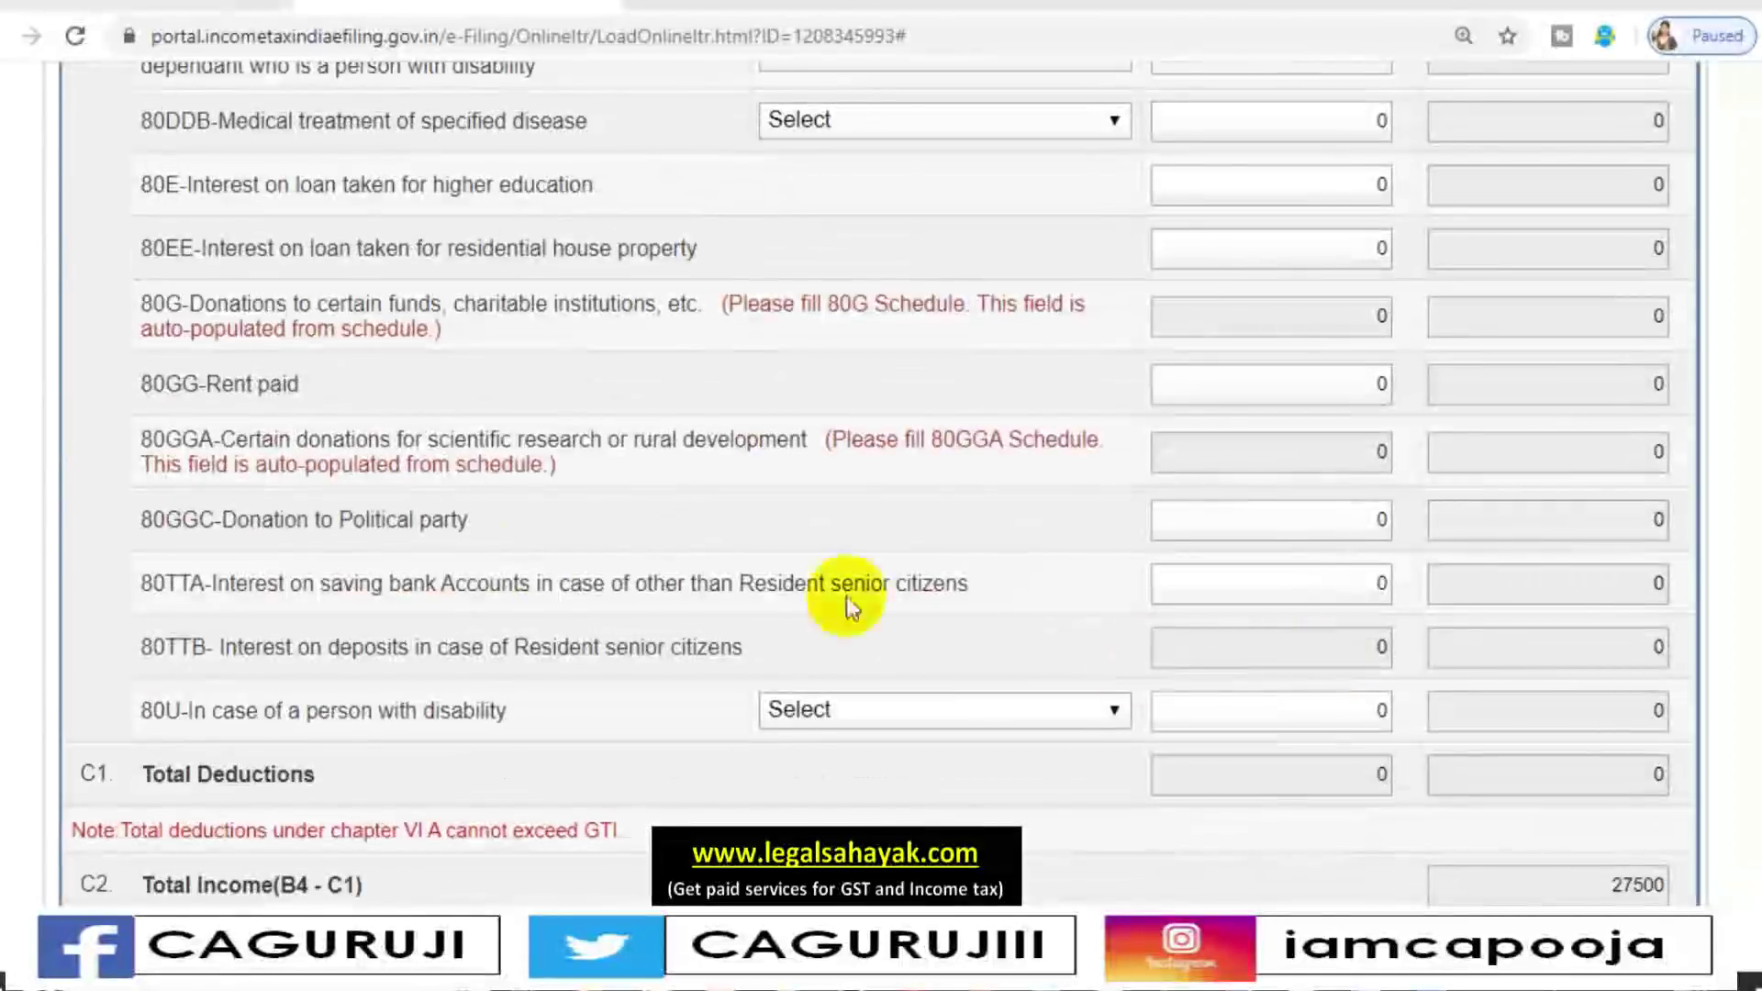
left_click(1277, 582)
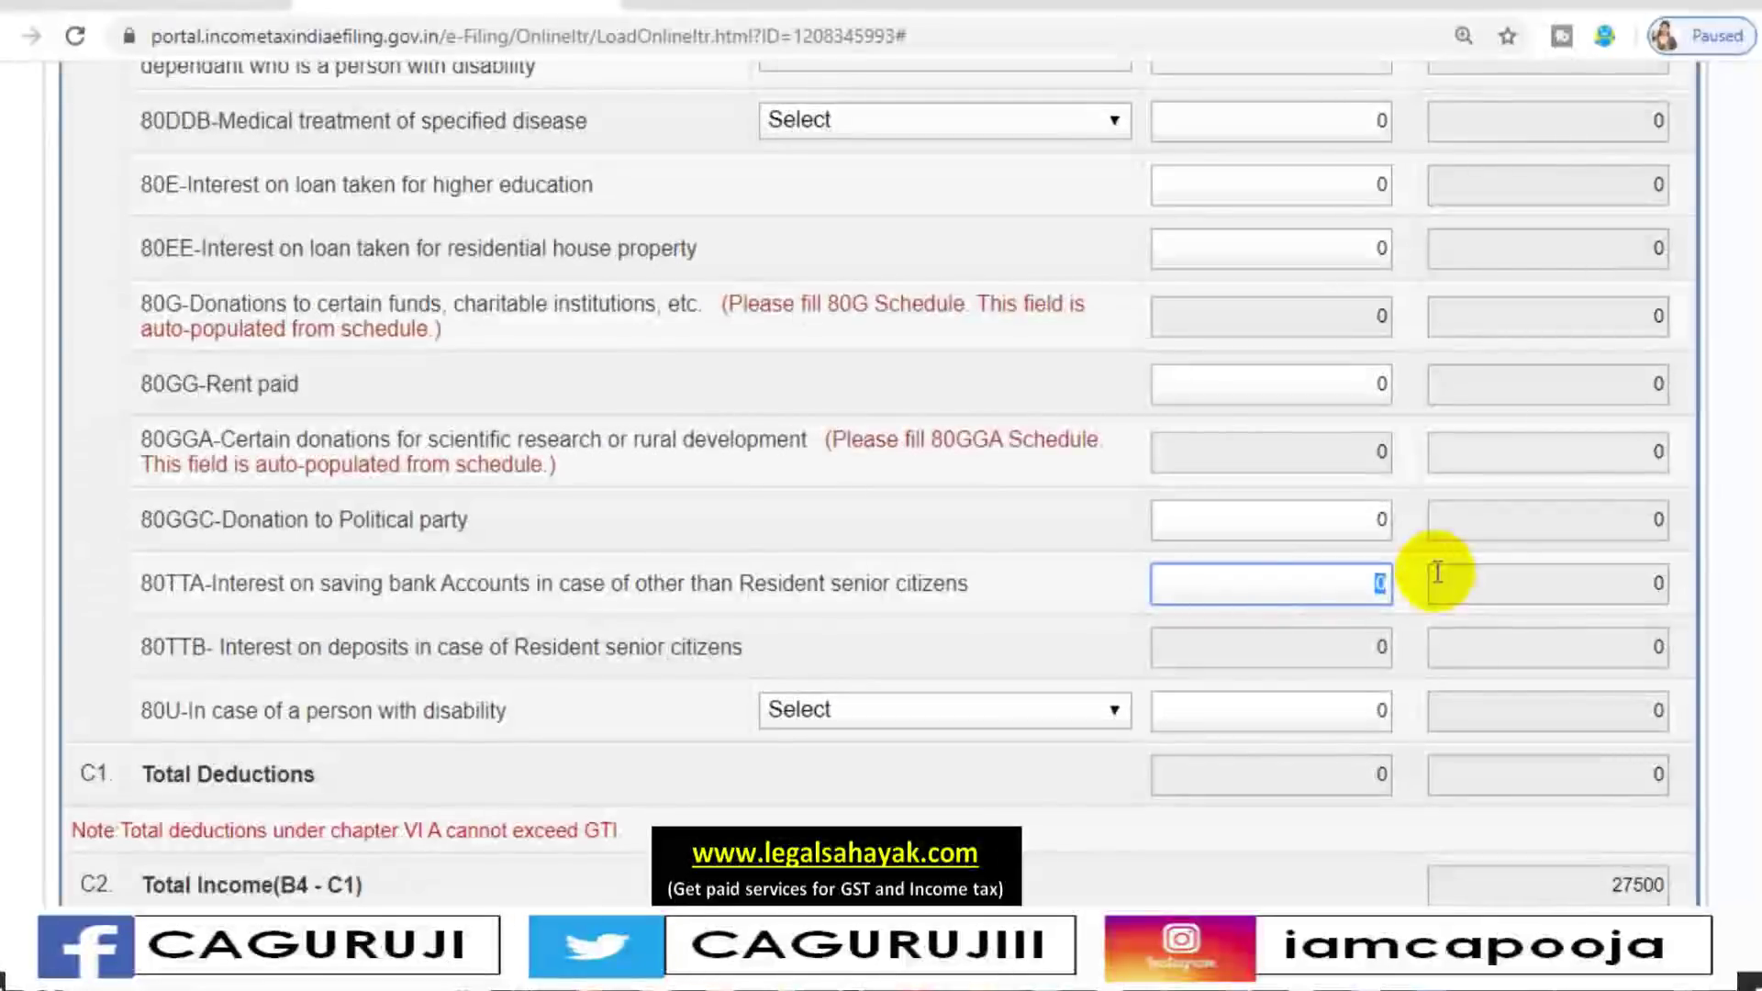
type("00")
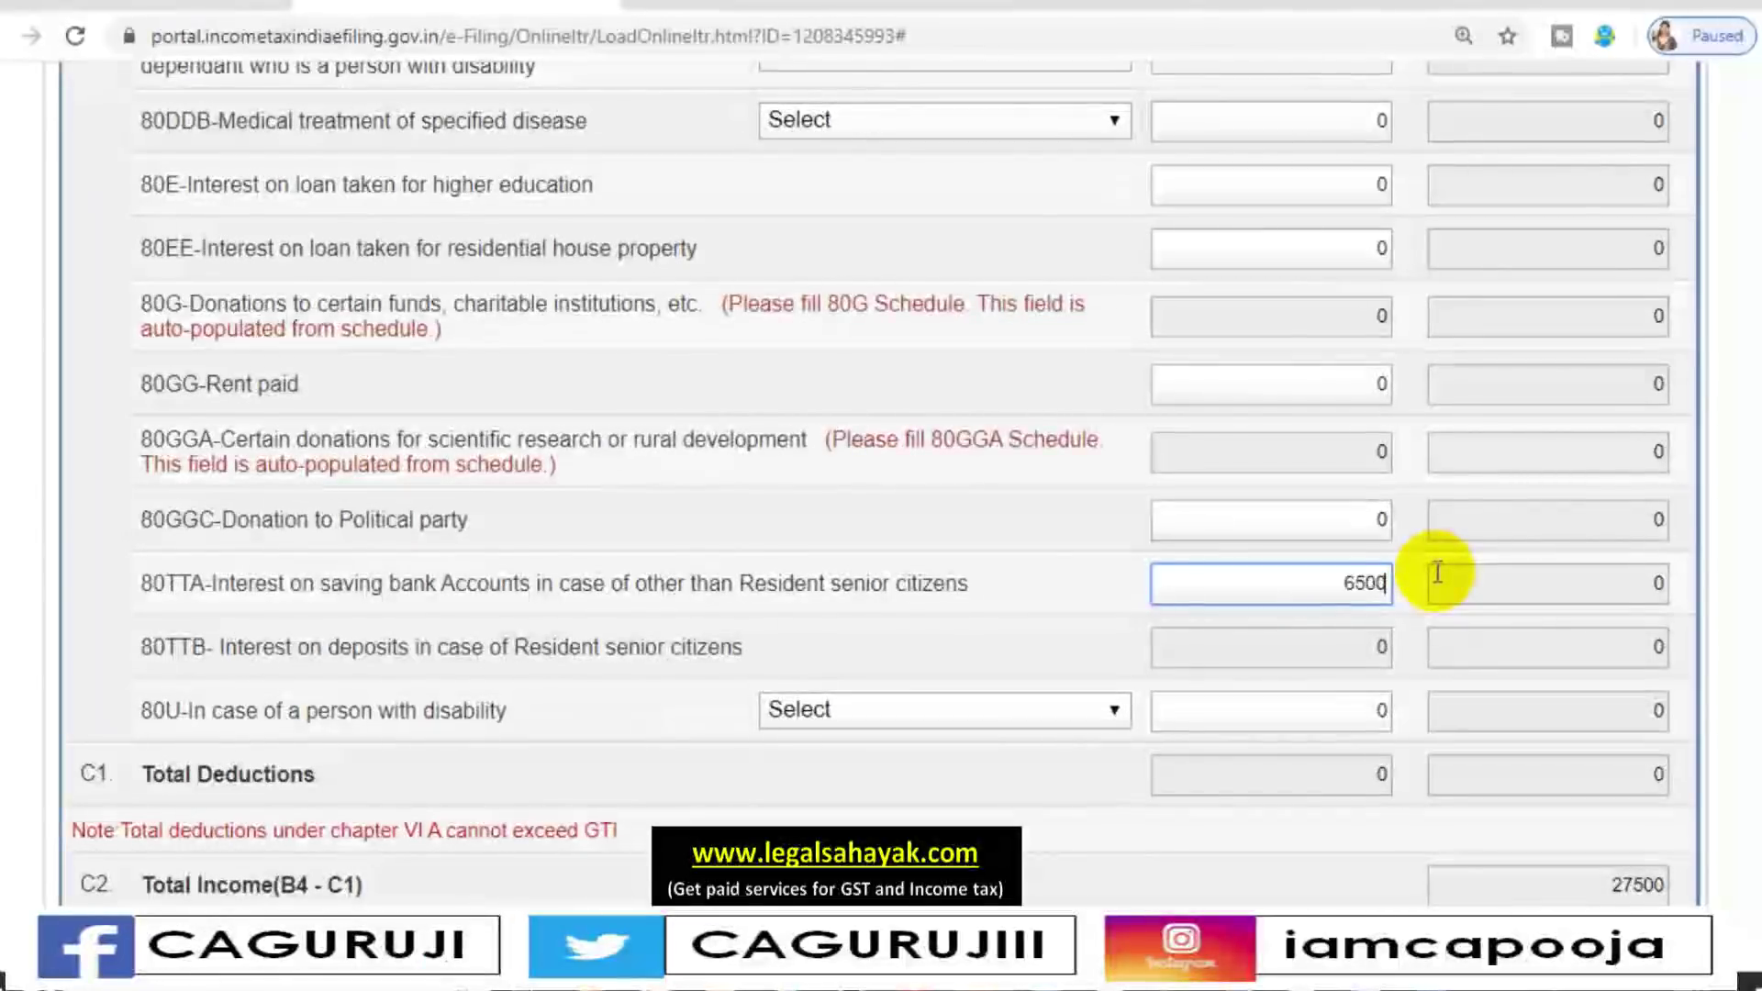
left_click(928, 542)
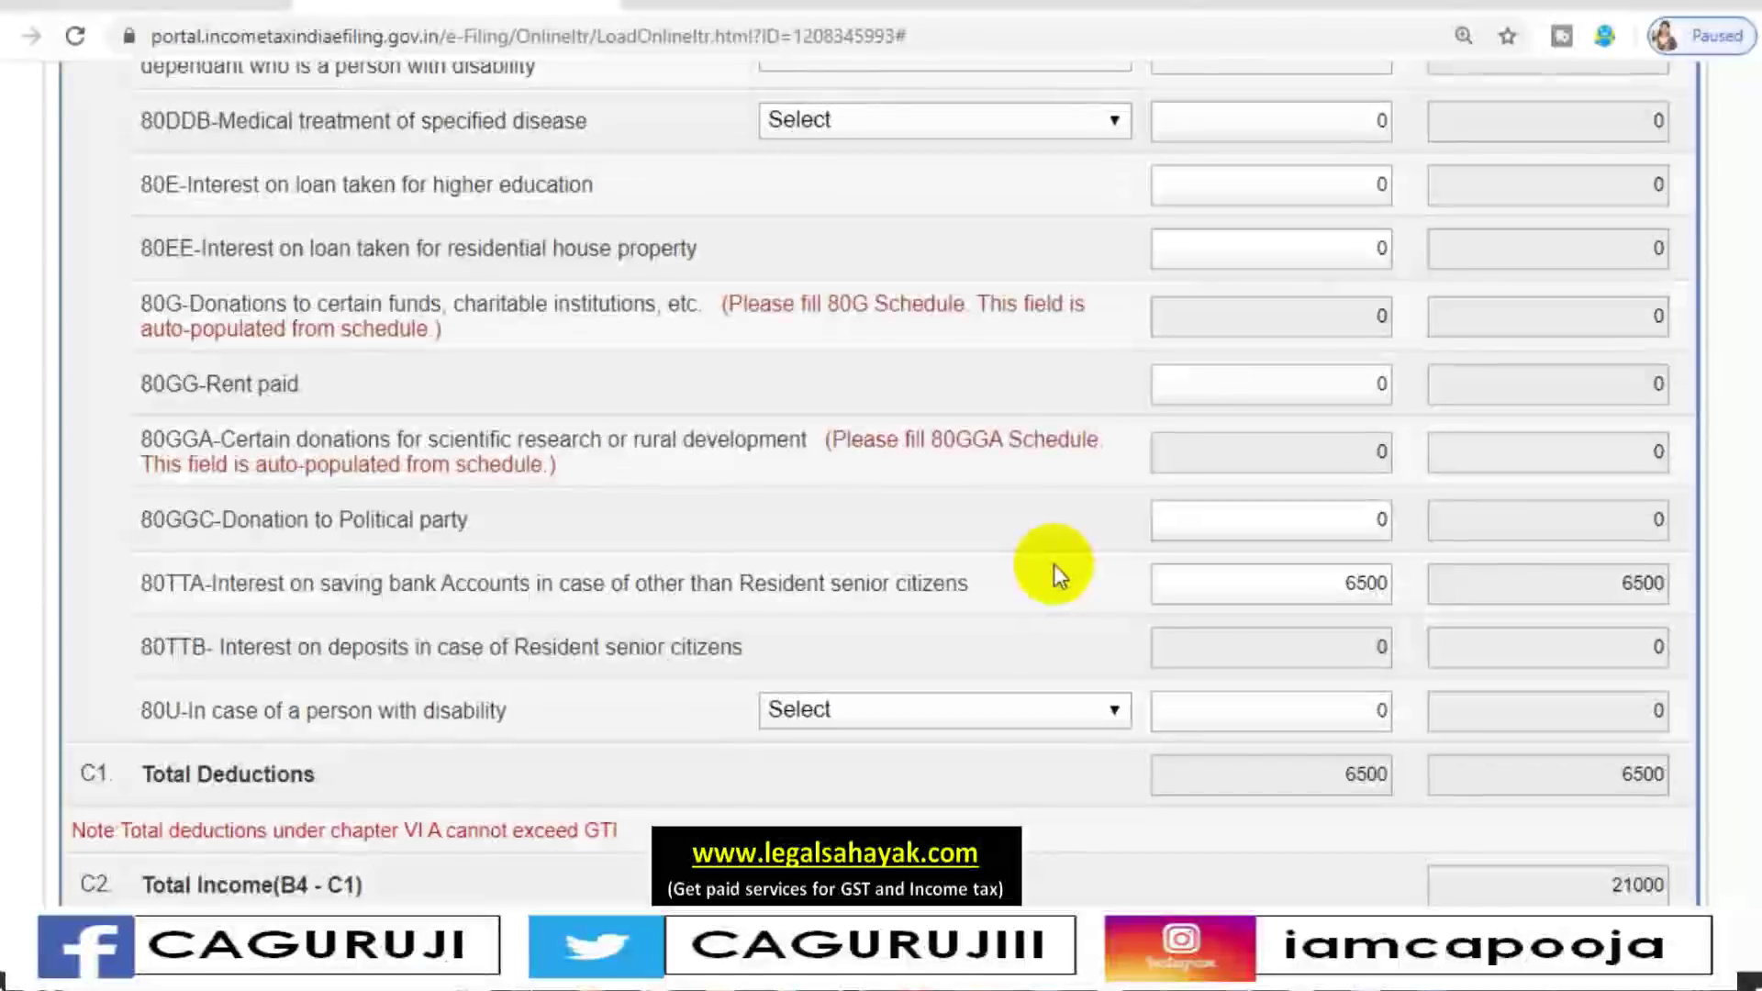
Set the savings account interest amount under Income from Other Sources to 12000
scroll(1053, 564, "up", 14)
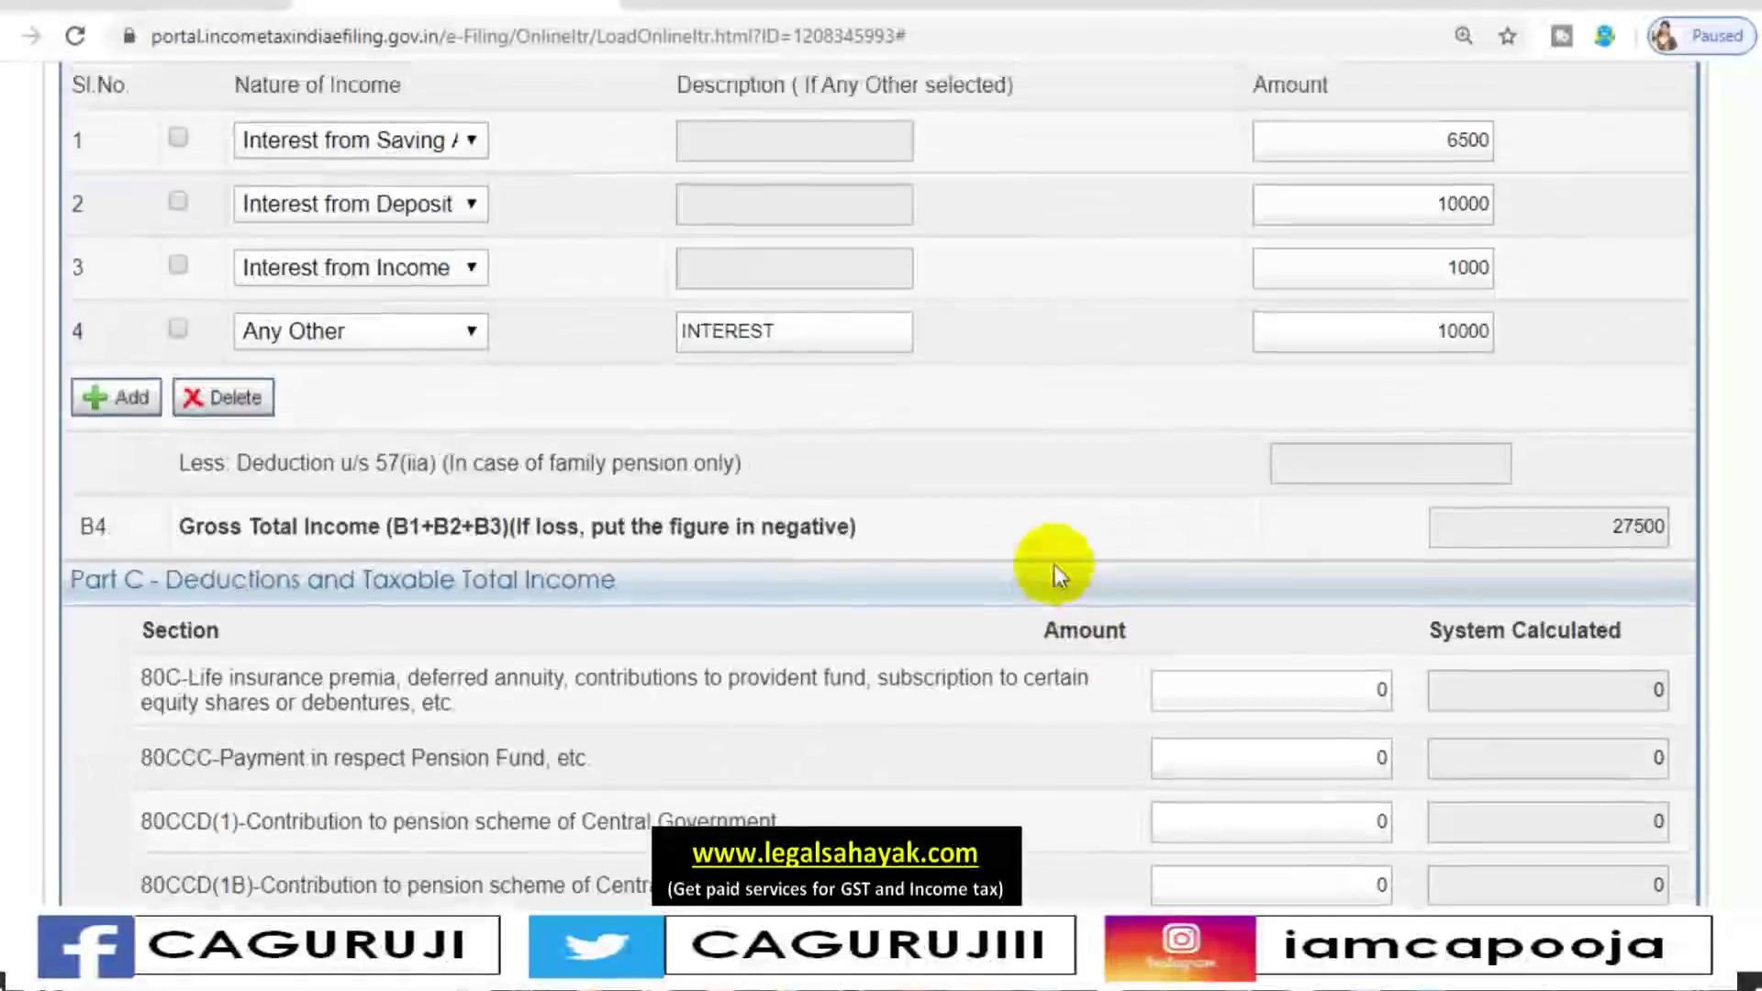
scroll(1054, 565, "up", 1)
double_click(1357, 260)
type("12000")
left_click(1599, 257)
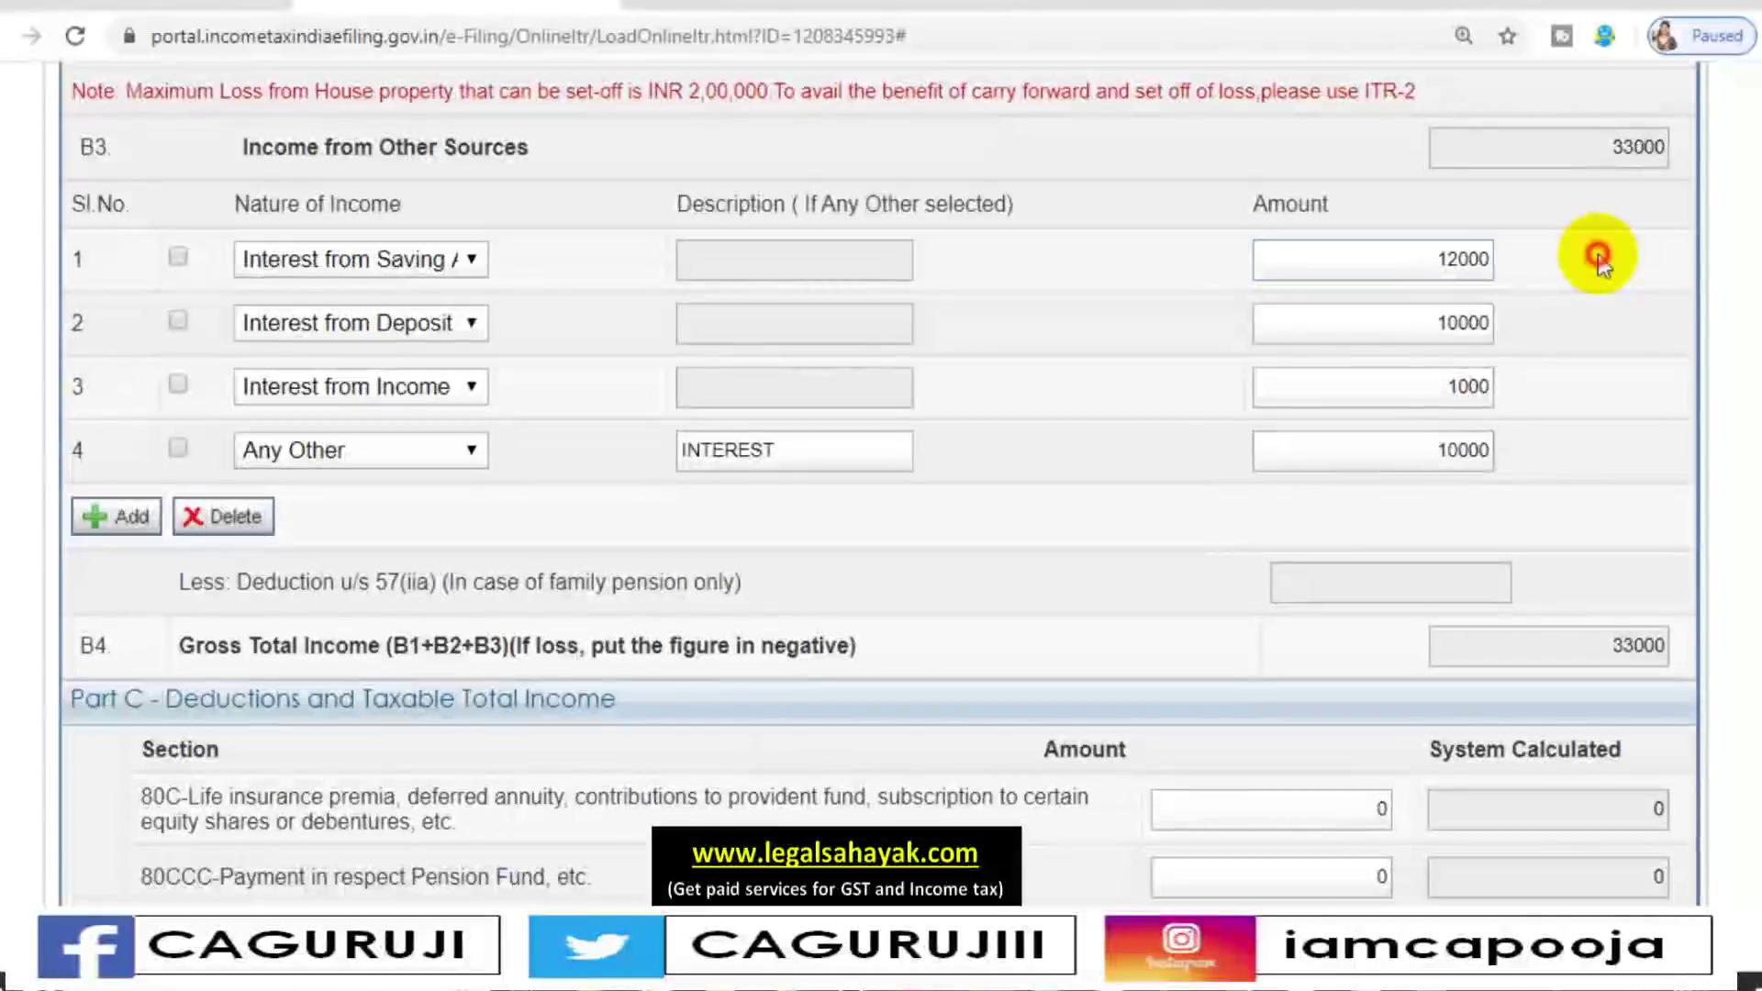
Set the 80TTA deduction for interest on saving bank accounts to 10000
scroll(1602, 409, "down", 15)
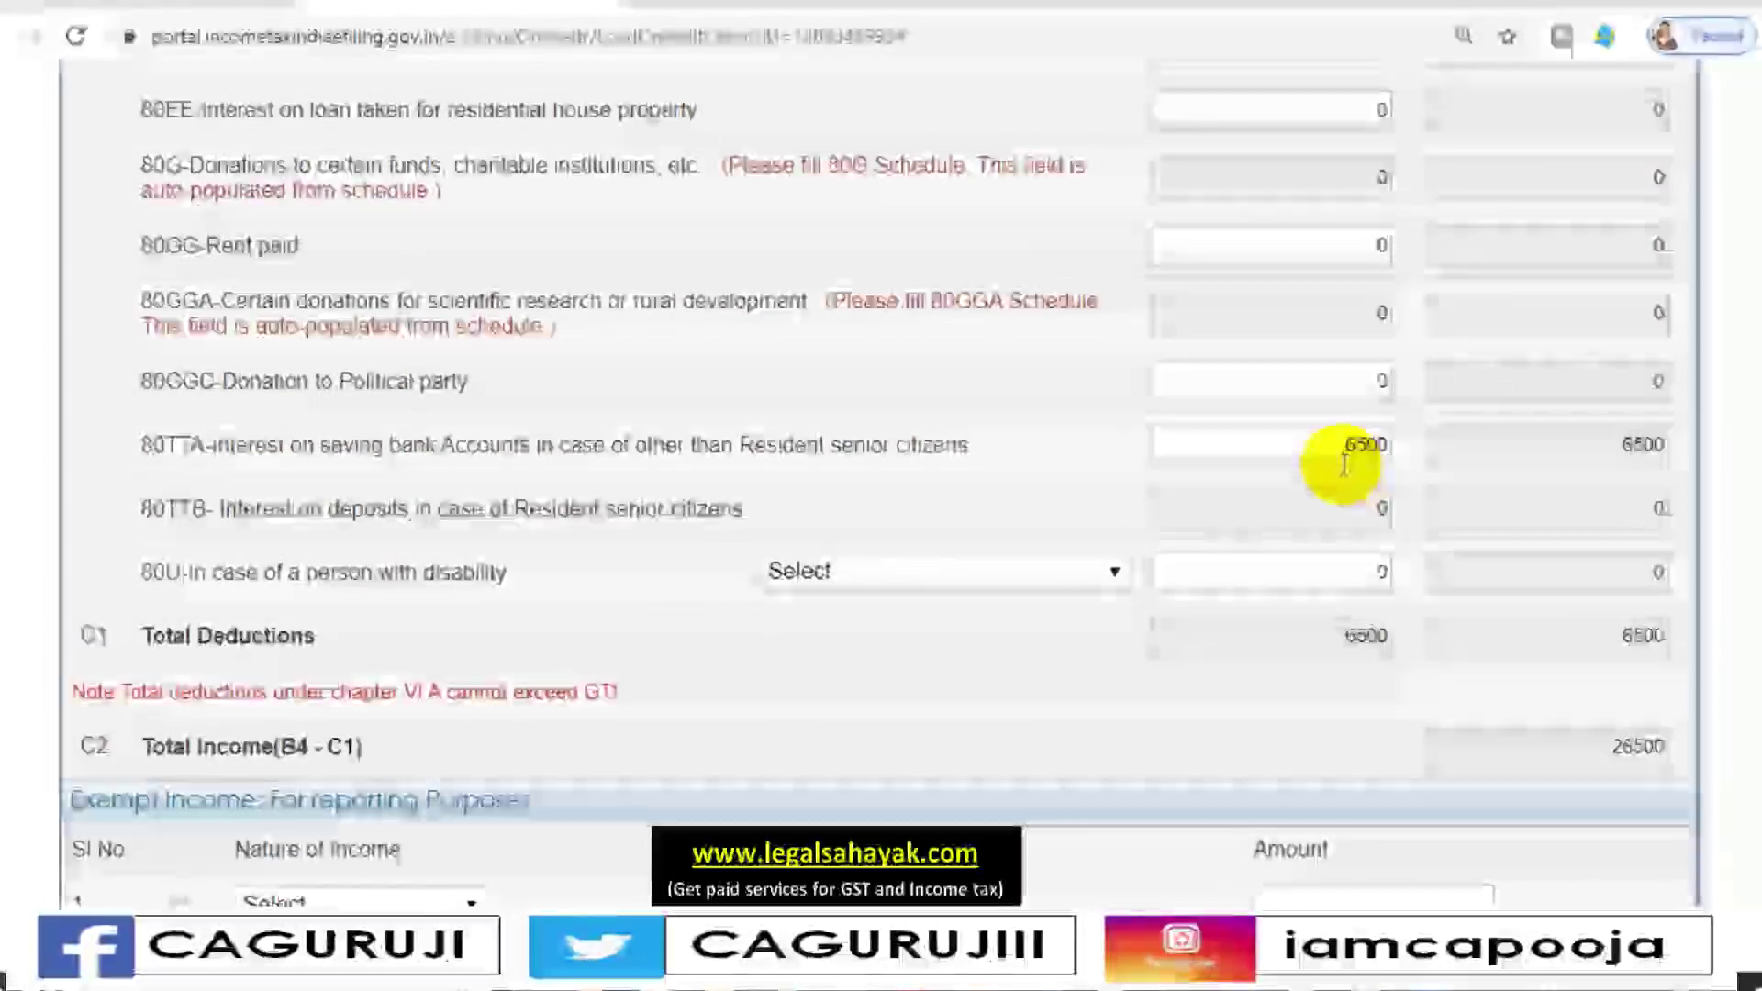
double_click(1335, 447)
type("100")
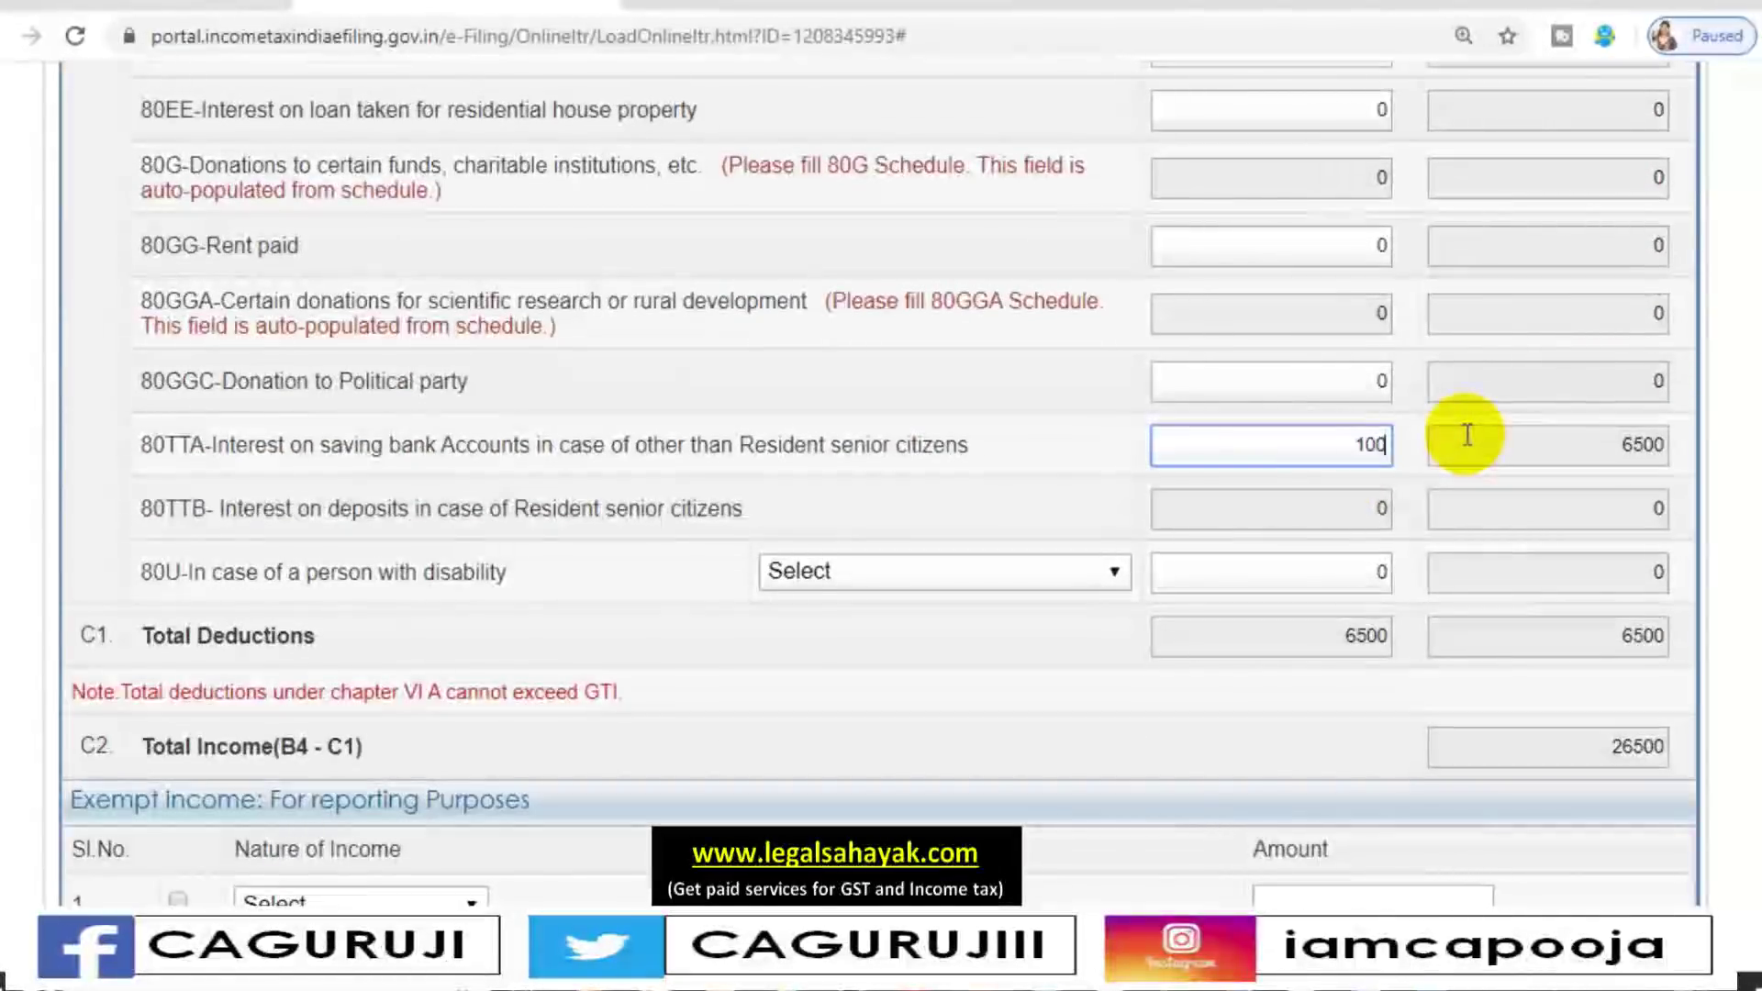
type("00")
left_click(1087, 435)
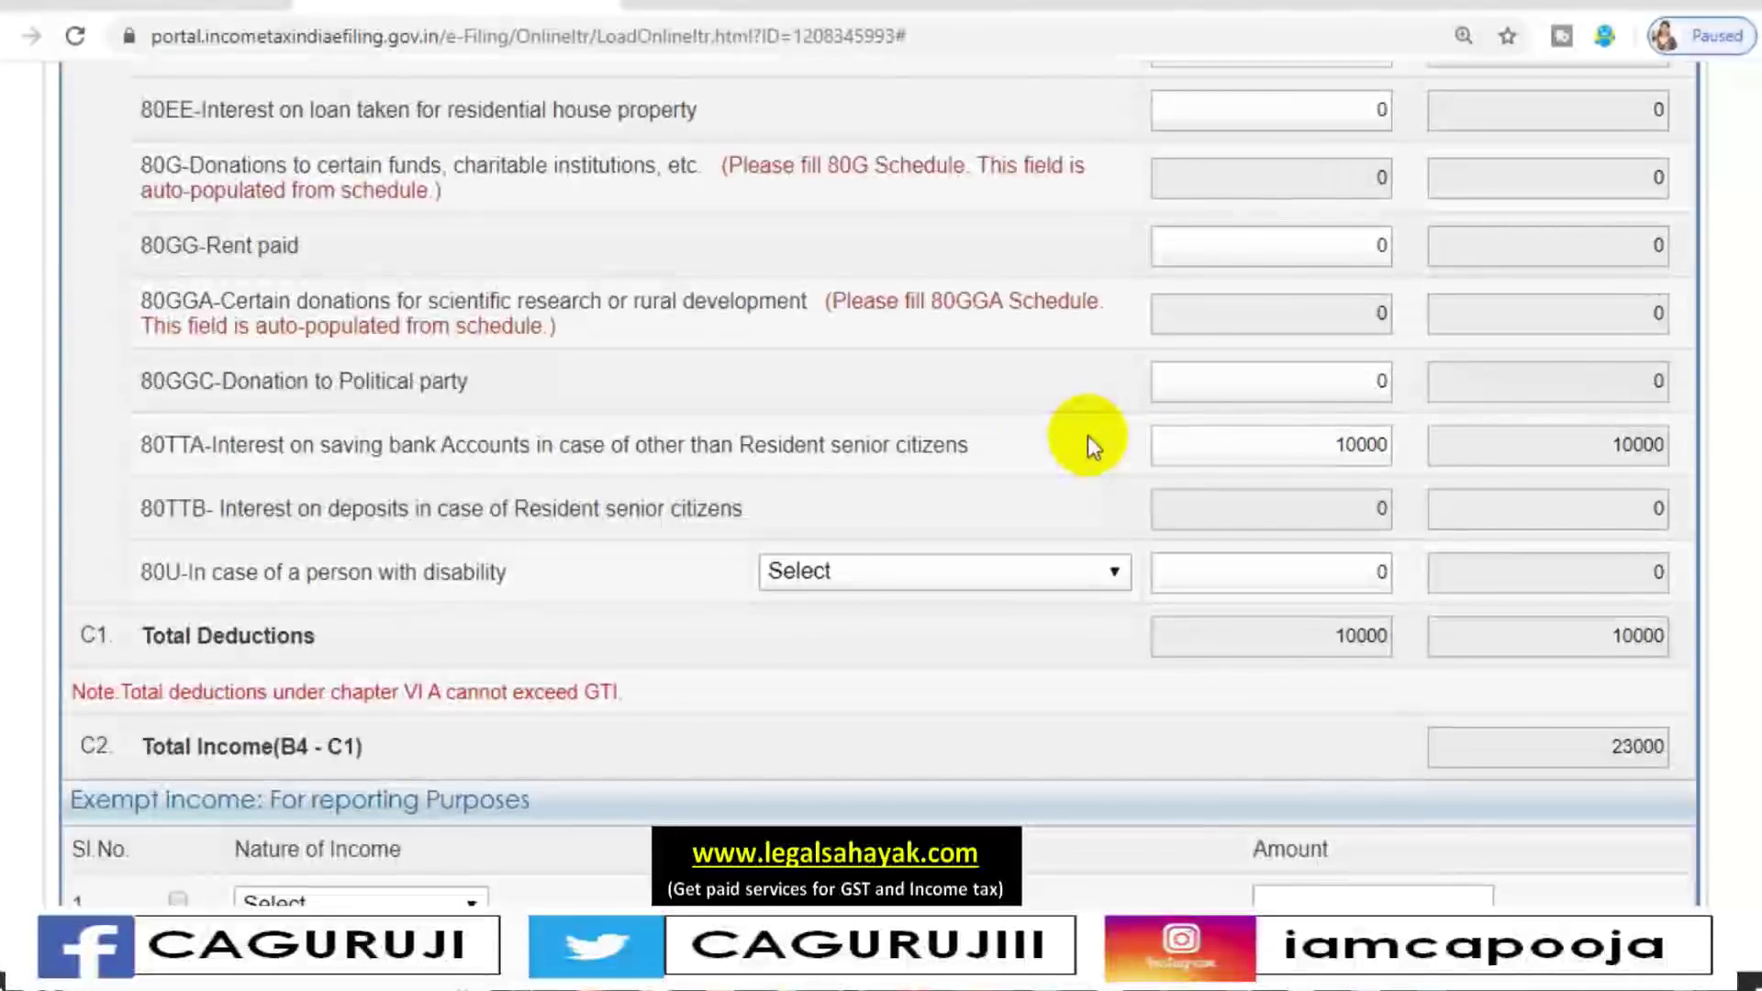
Compare the interest rows under Income from Other Sources with the 80TTA and 80TTB deduction rows
scroll(1087, 435, "up", 10)
scroll(1087, 435, "up", 3)
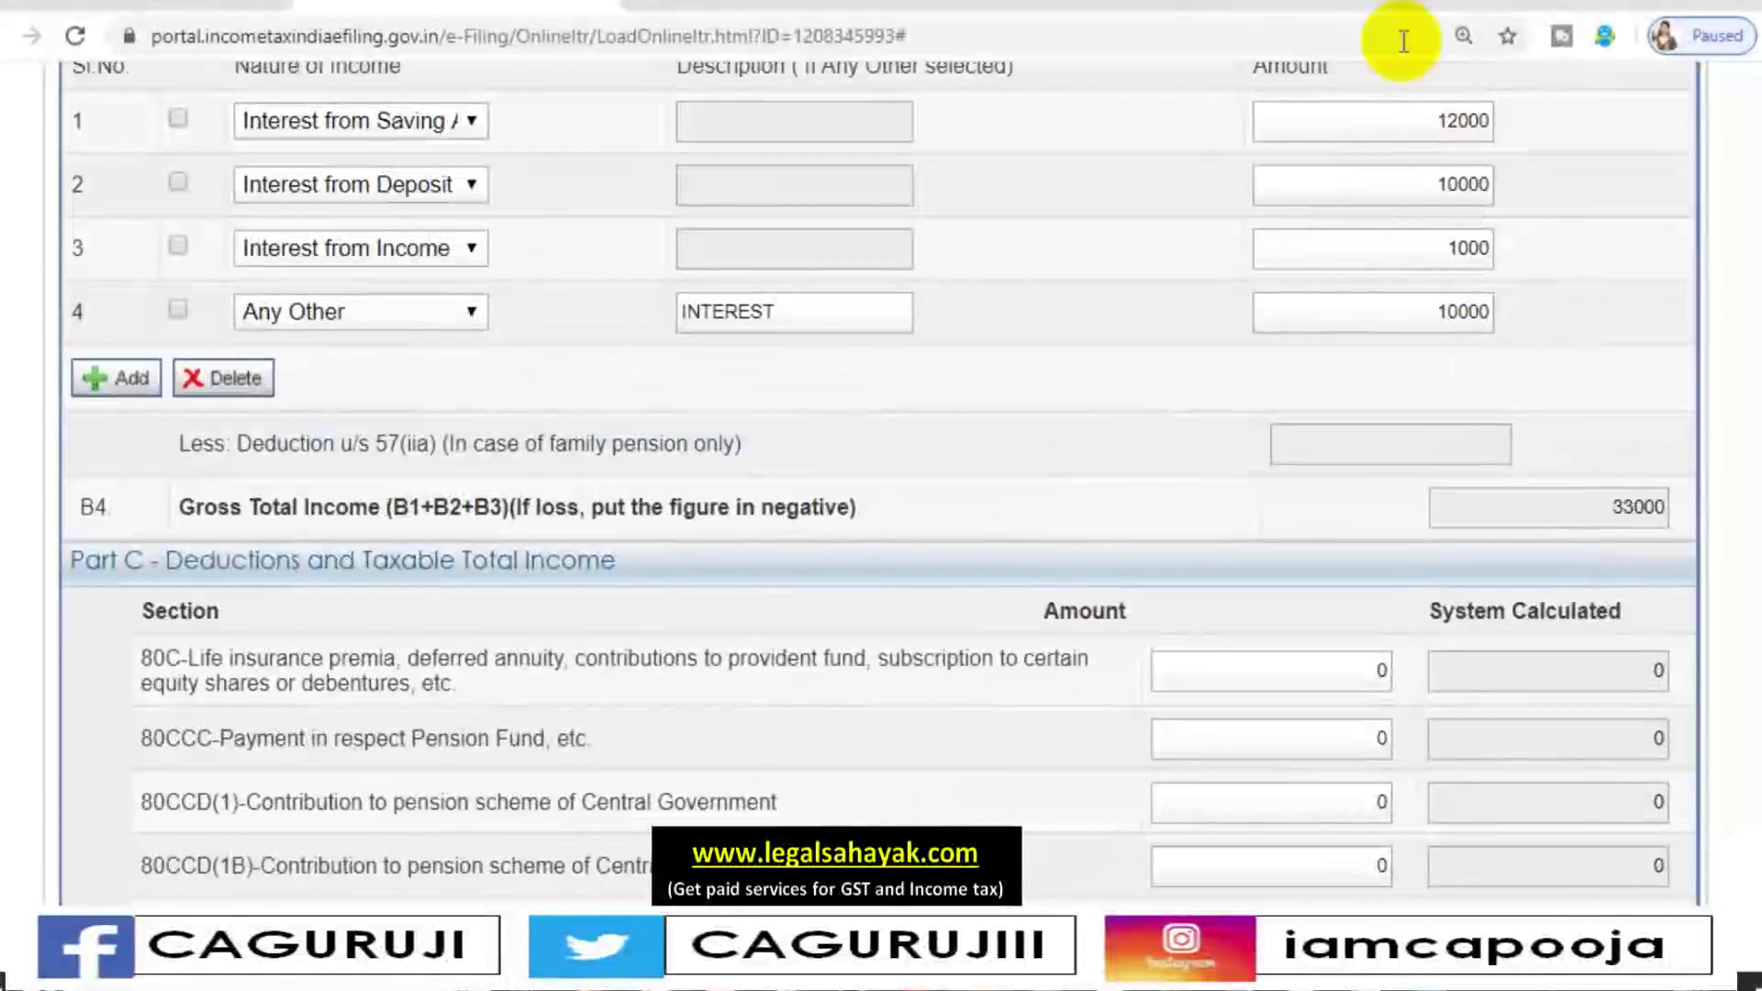
scroll(1208, 624, "down", 6)
scroll(1208, 625, "down", 8)
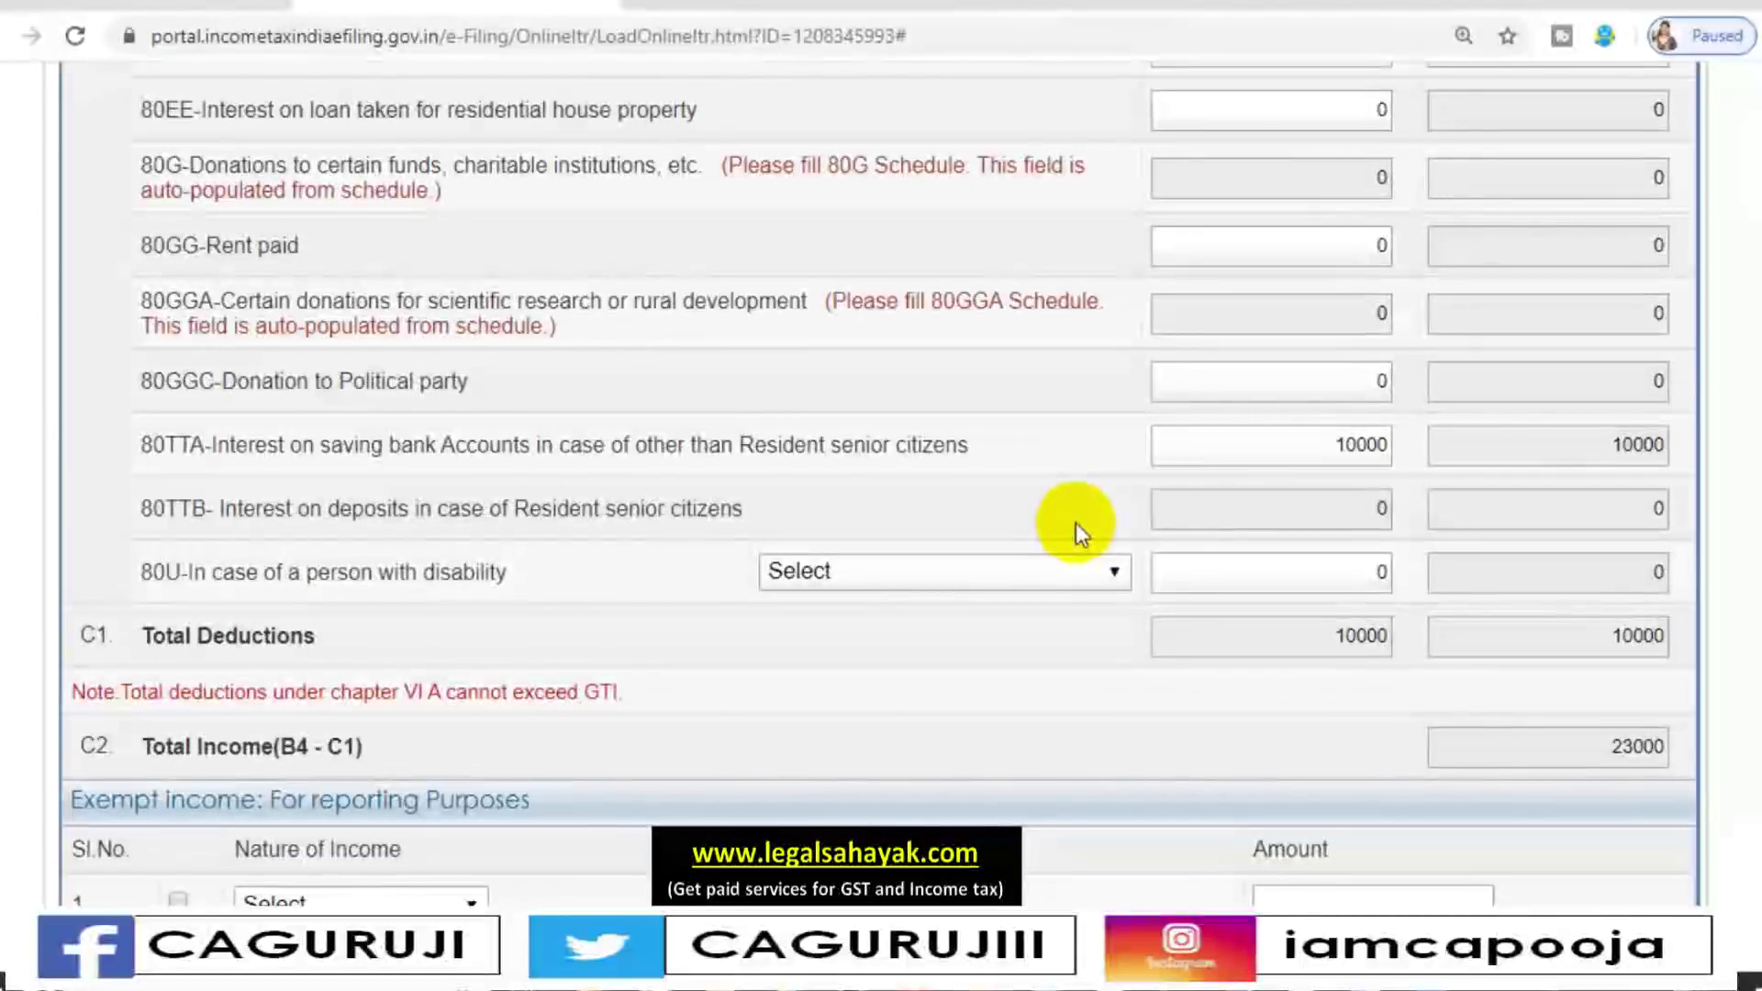
scroll(1075, 523, "up", 15)
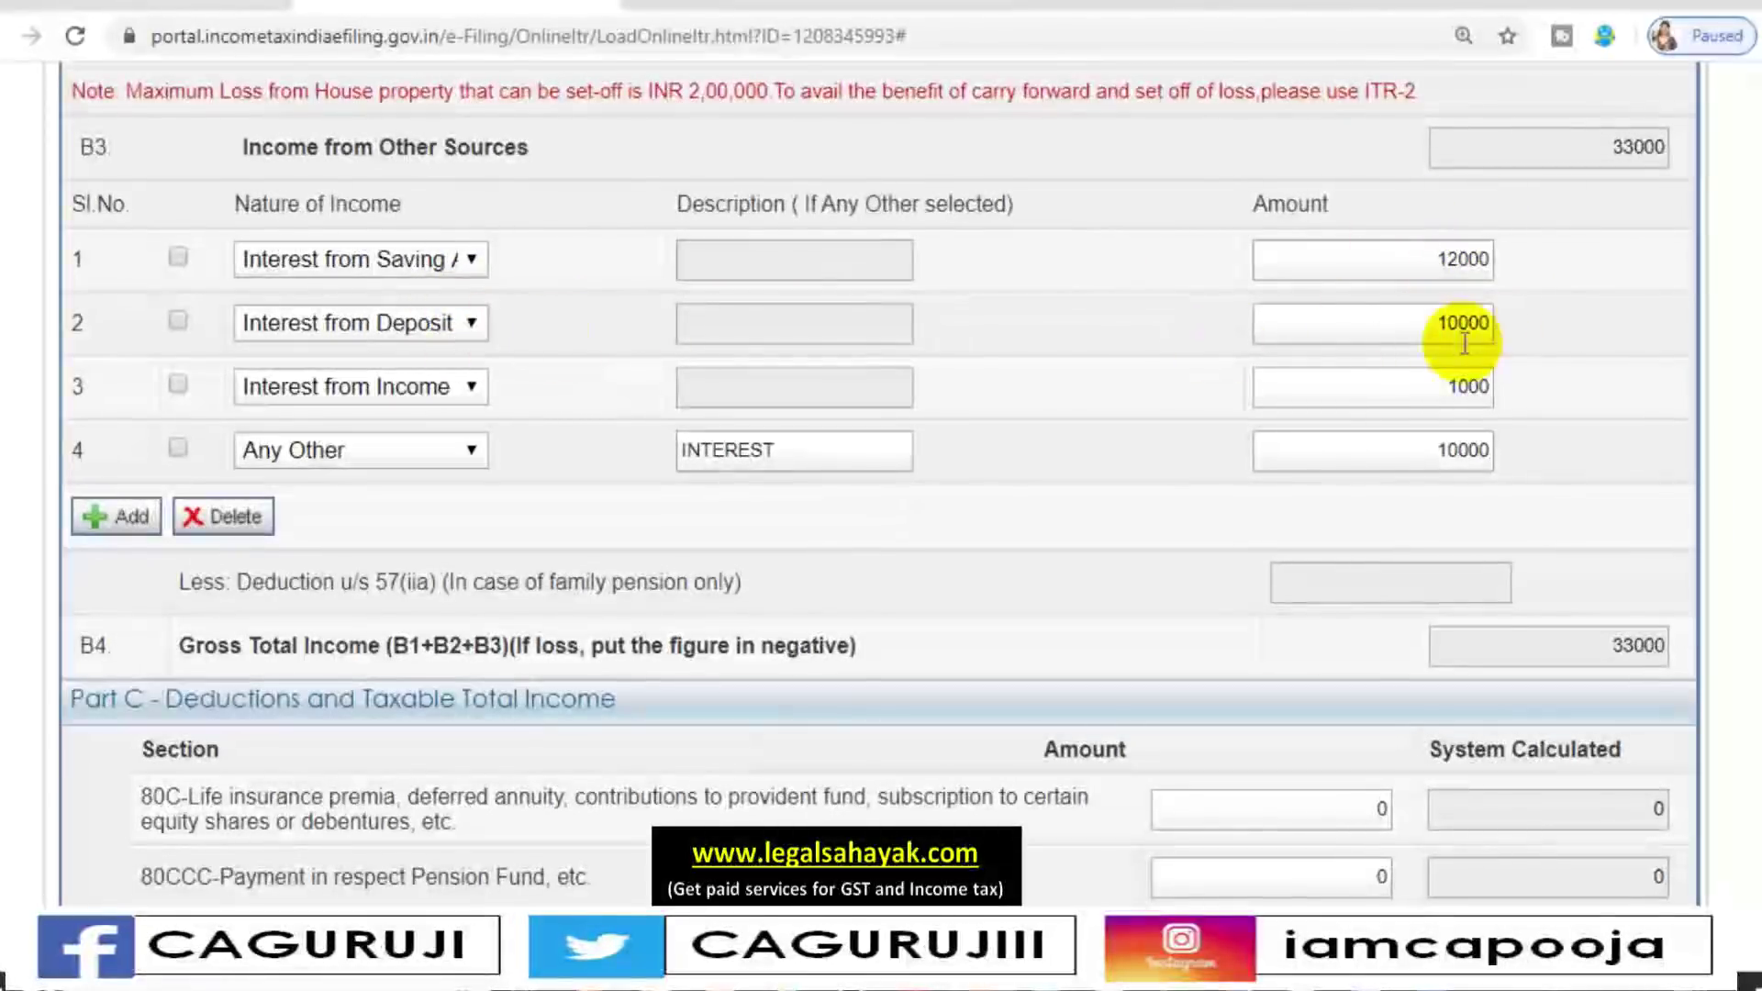
scroll(1192, 707, "down", 8)
scroll(1192, 707, "down", 6)
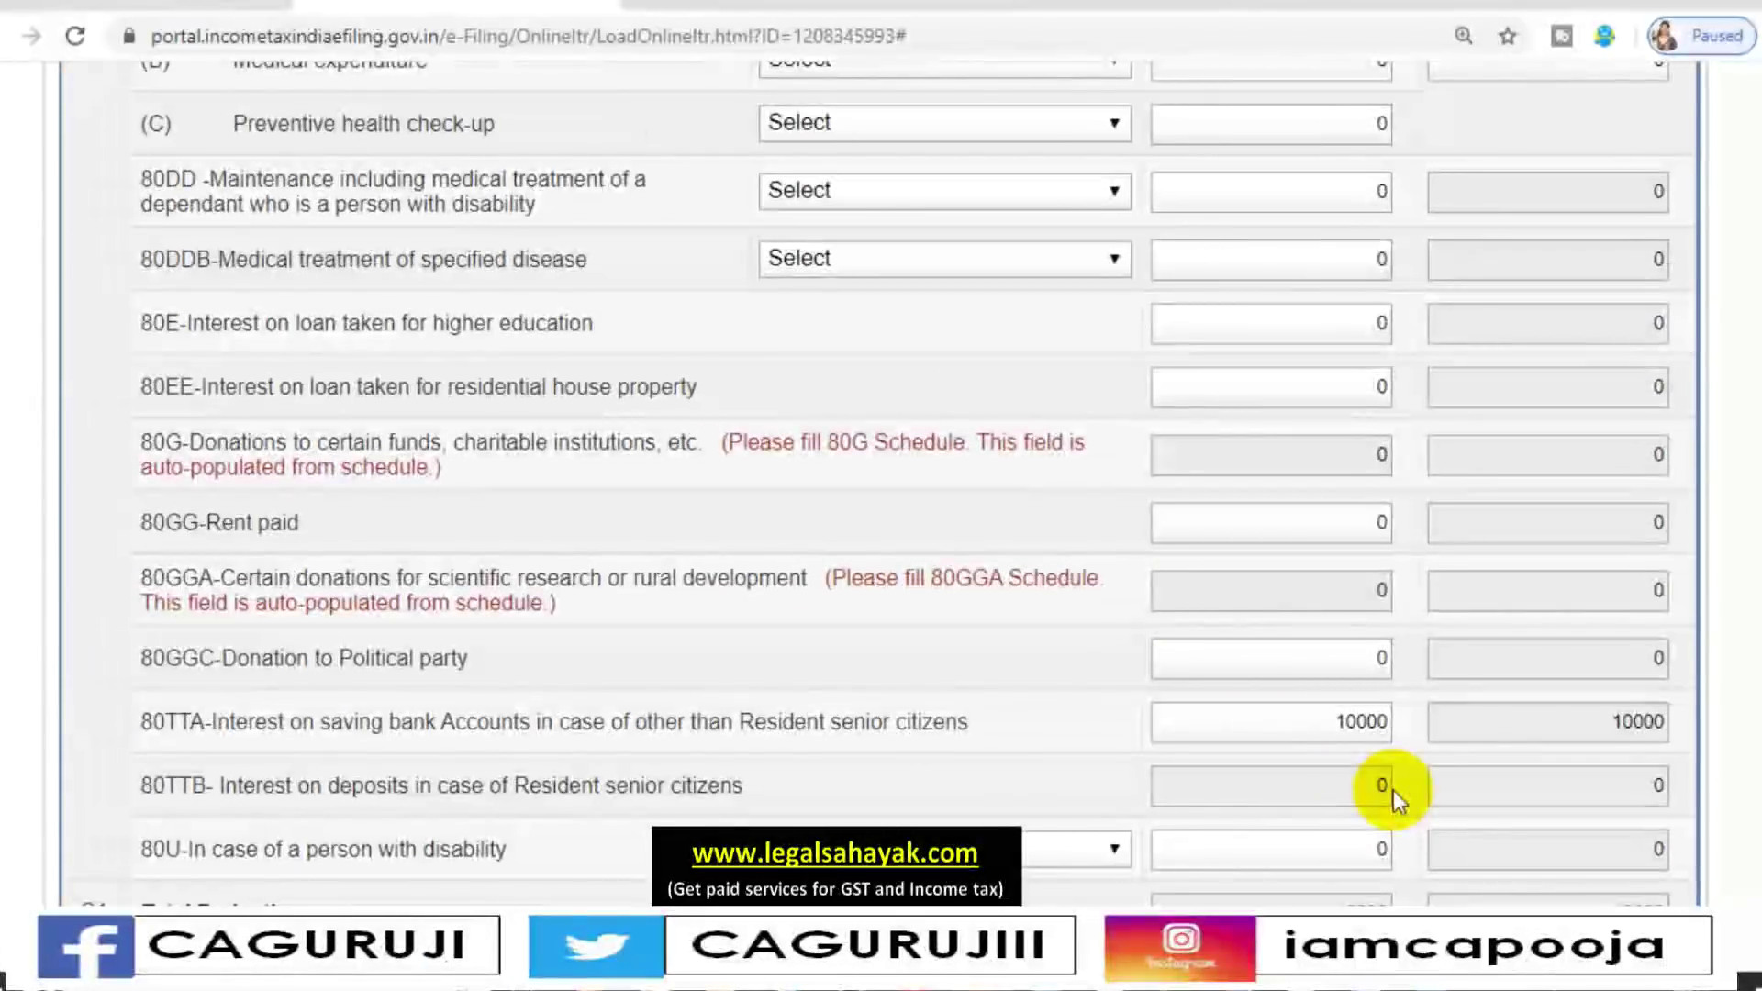
Set the Interest from Deposit amount in the second other-sources income row to 60000
scroll(1392, 790, "up", 14)
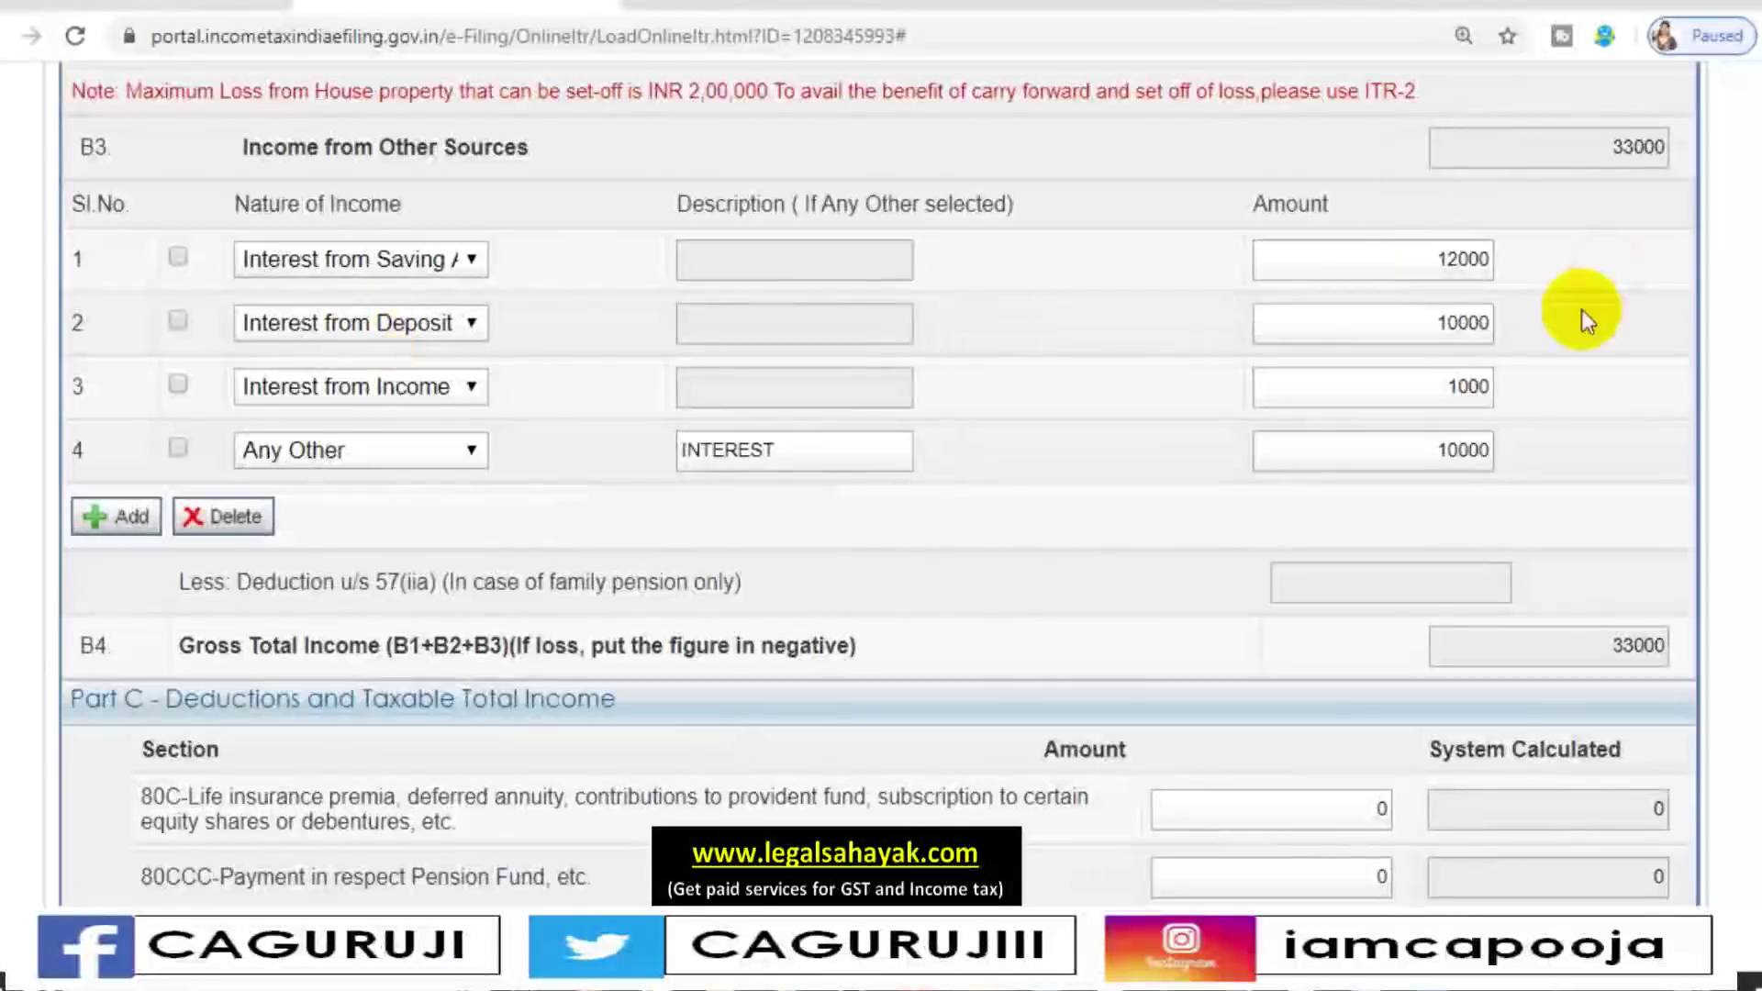
double_click(1420, 324)
type("60000")
left_click(1574, 323)
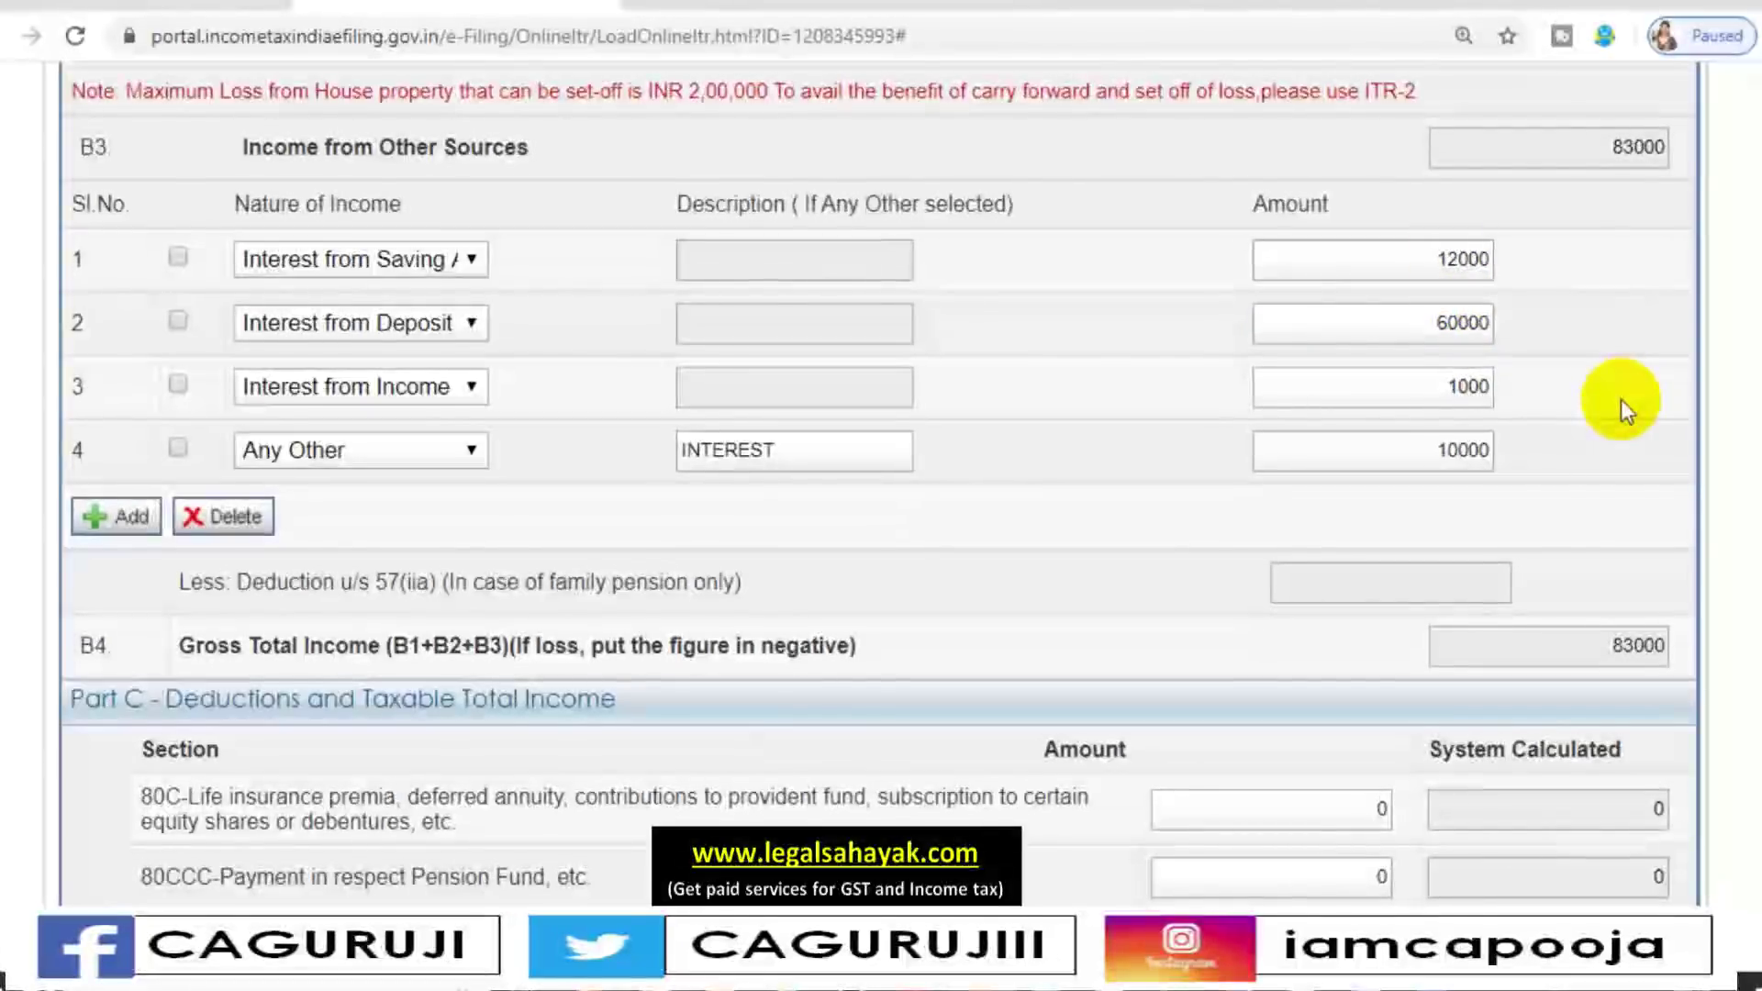
Check the claimed 80TTA amount, Total Deductions and Total Income against the other-sources interest amounts
scroll(1620, 399, "down", 4)
scroll(1579, 420, "down", 13)
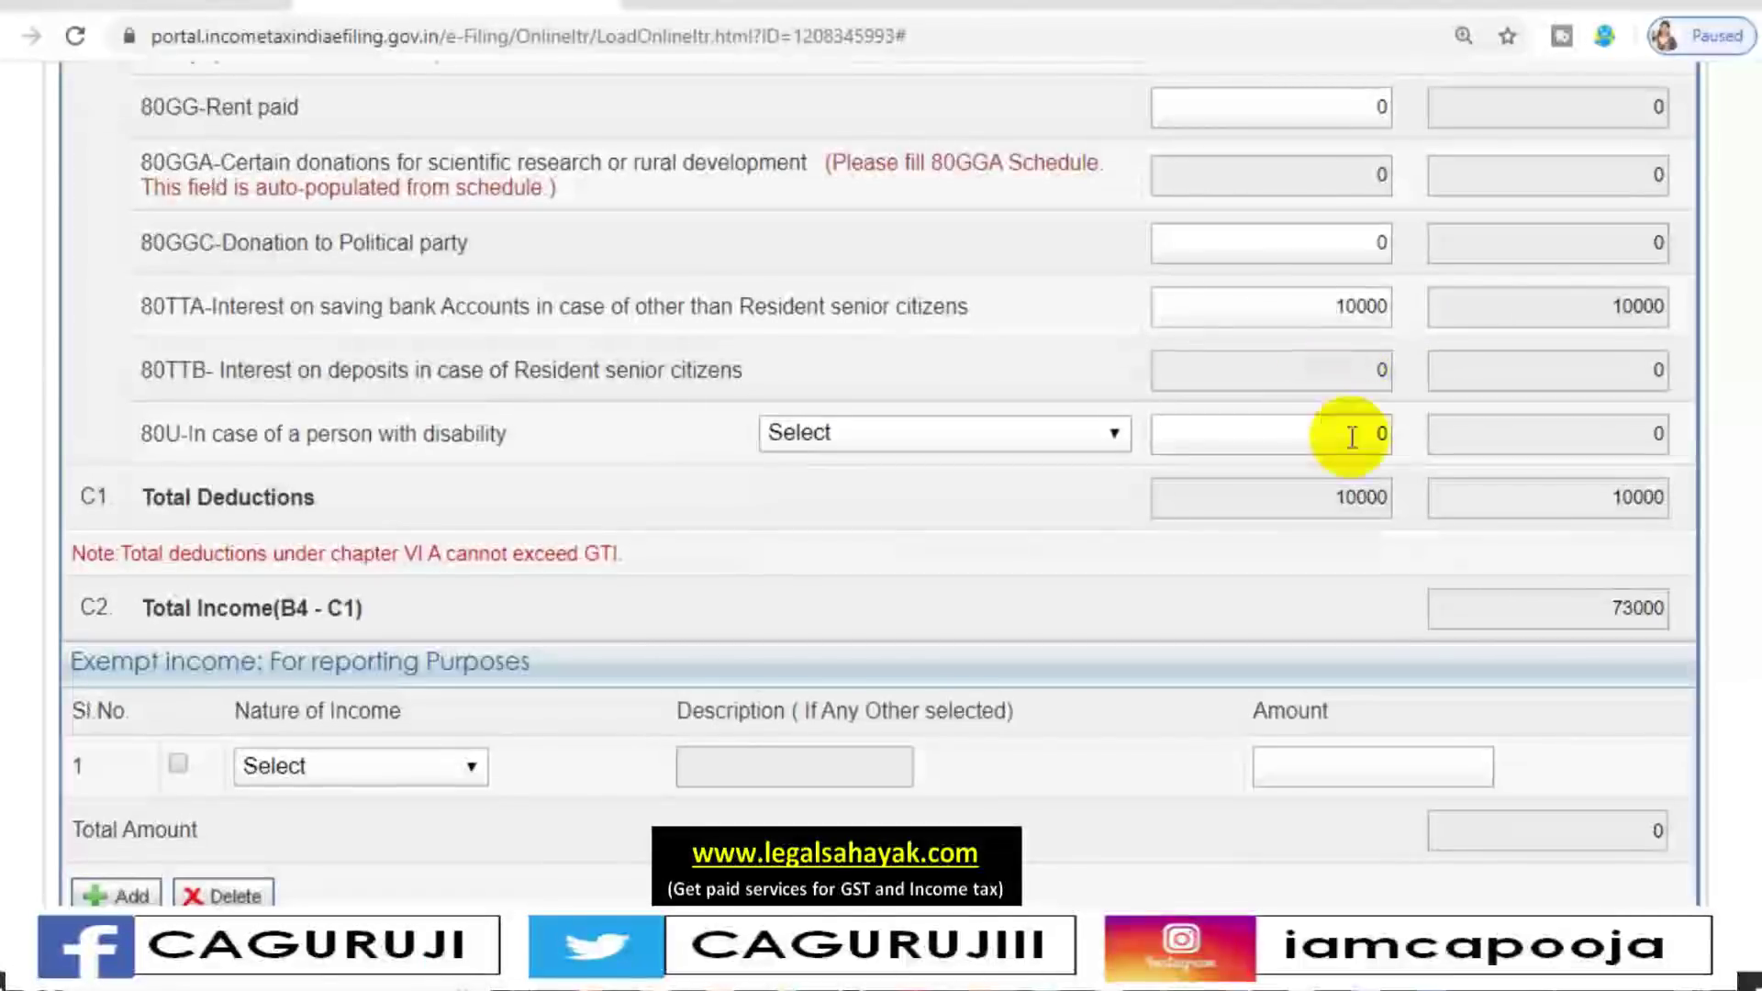
scroll(1315, 496, "up", 15)
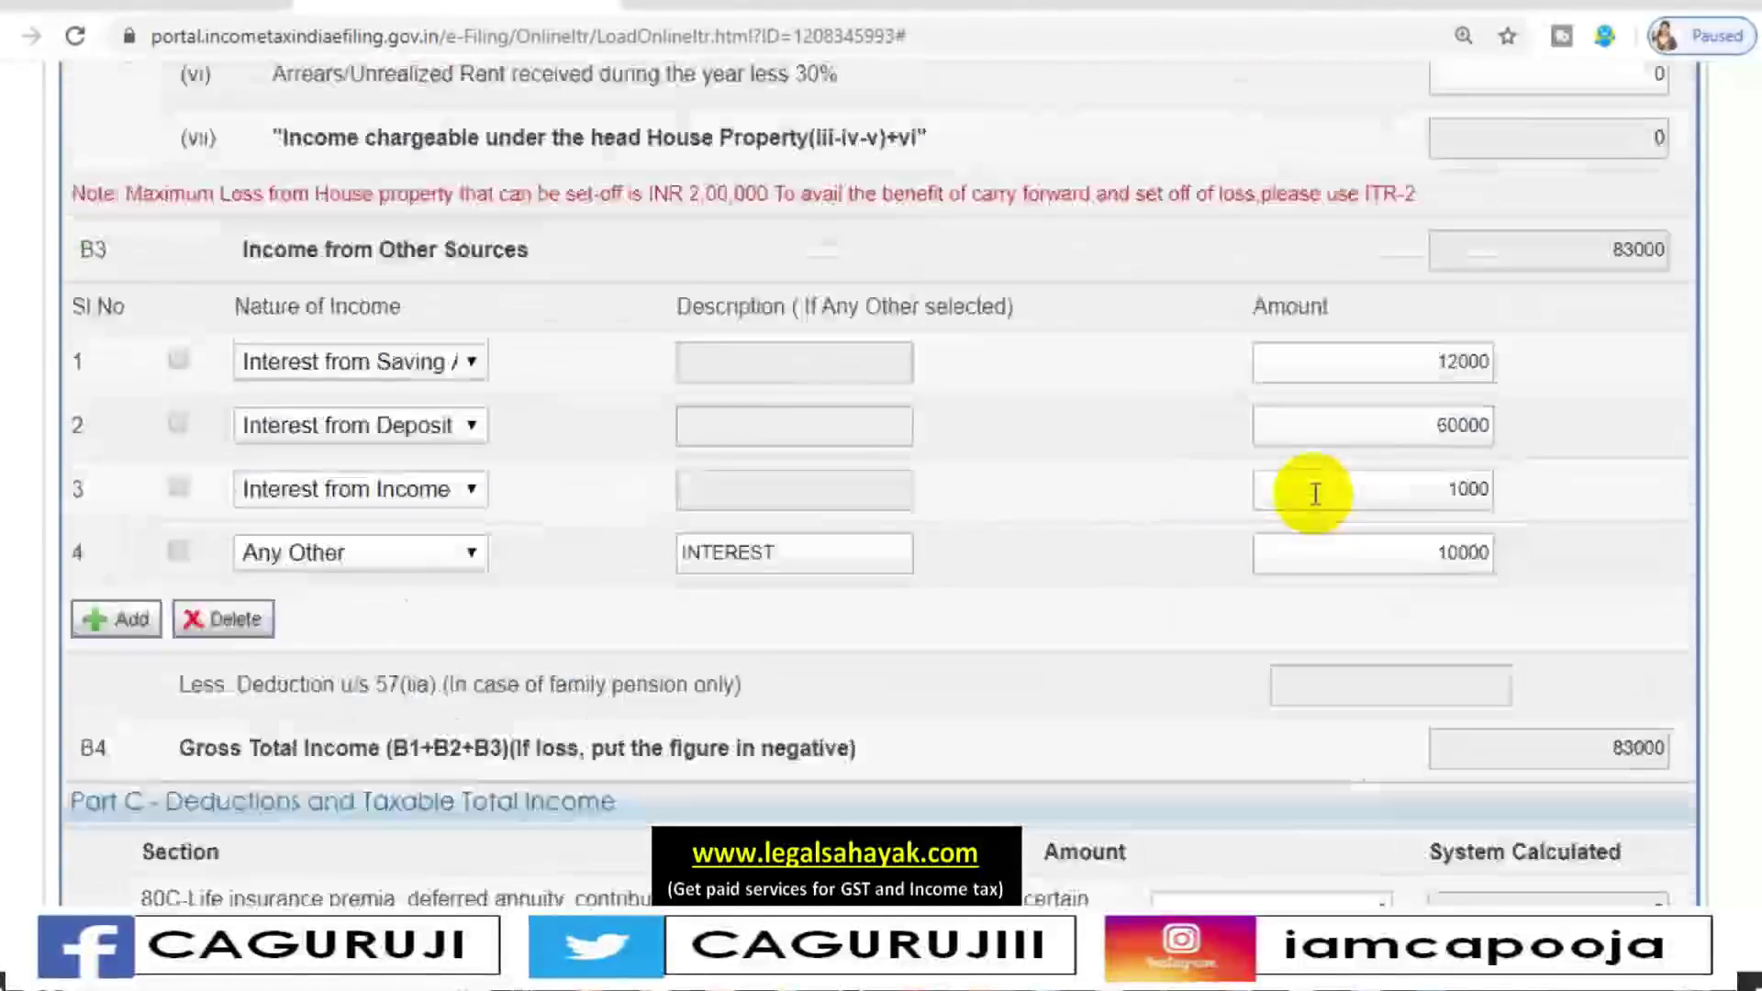
scroll(1313, 494, "down", 9)
scroll(952, 456, "up", 8)
scroll(360, 240, "down", 2)
scroll(433, 235, "up", 3)
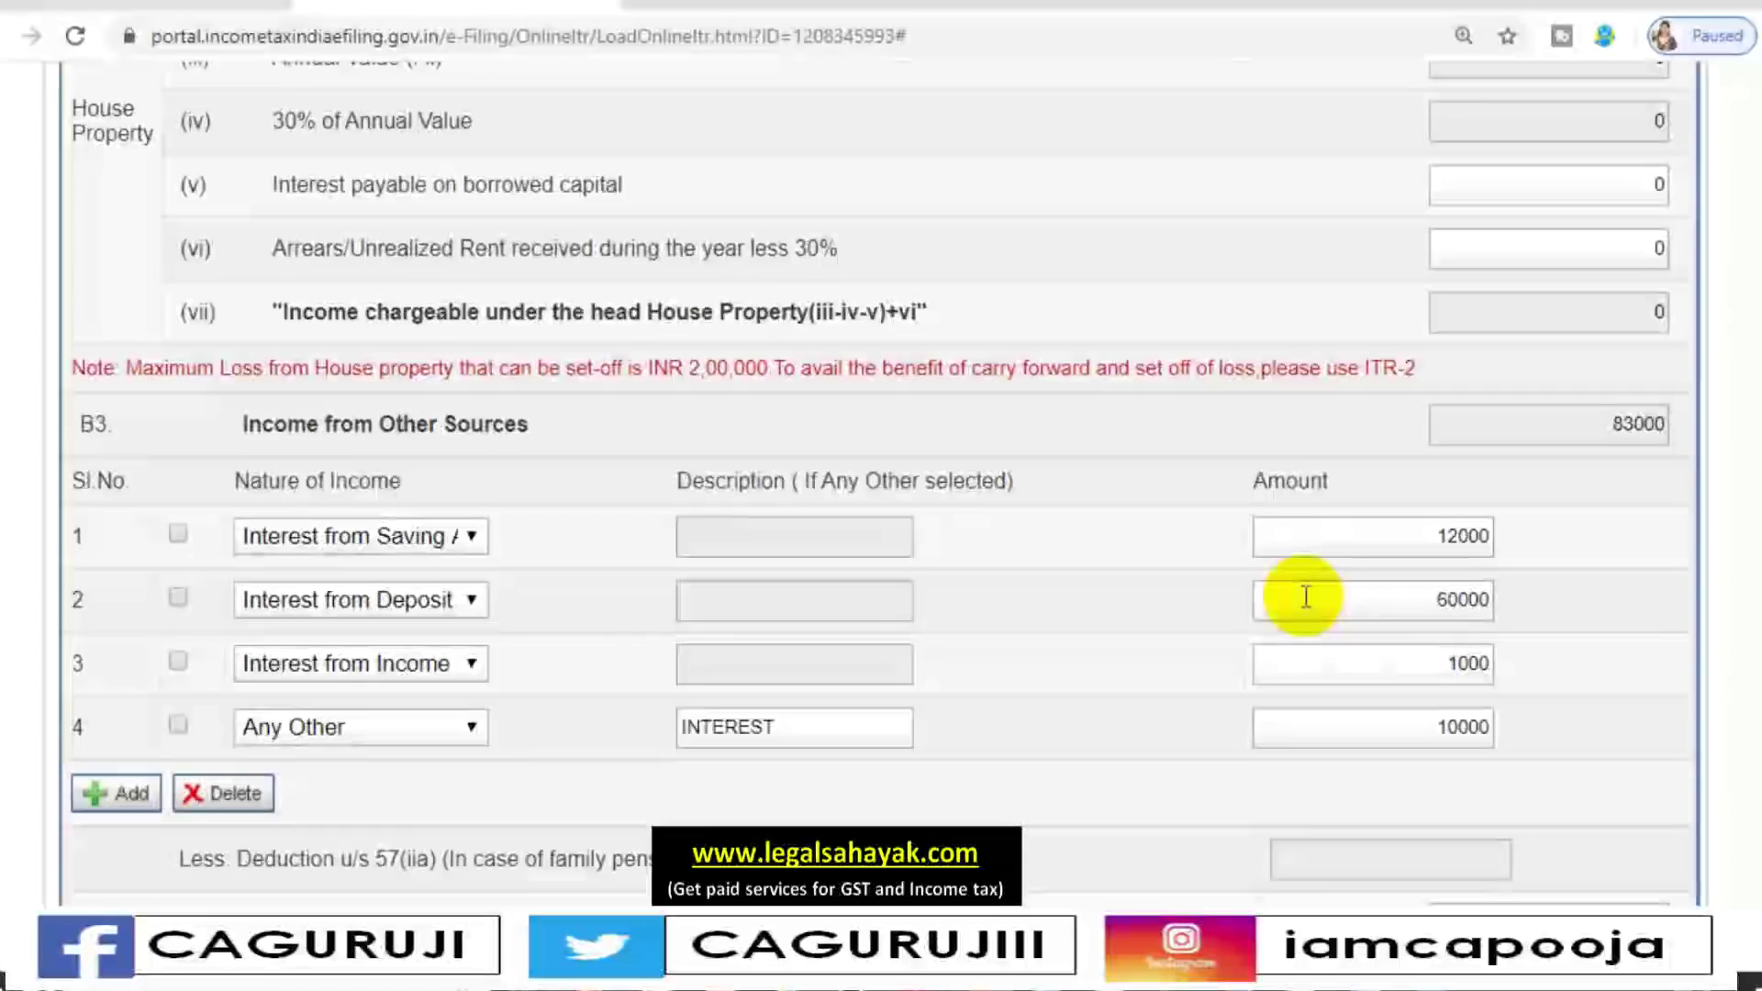
scroll(1305, 597, "down", 16)
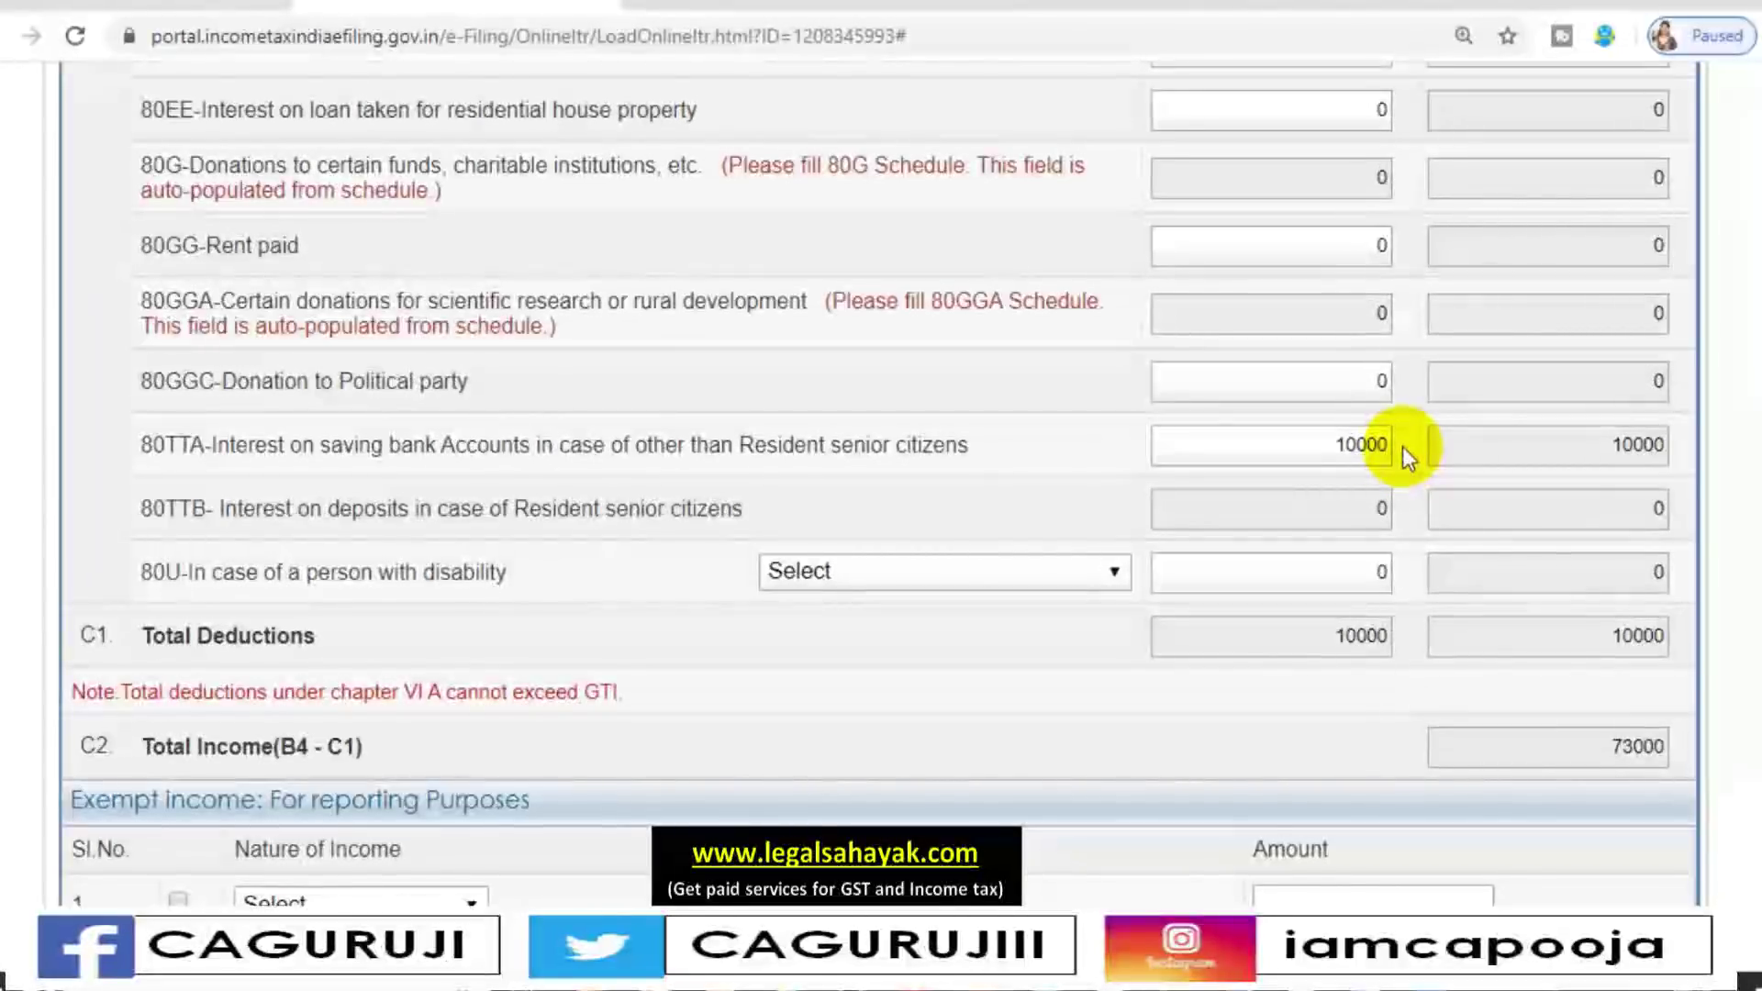
scroll(1400, 567, "up", 10)
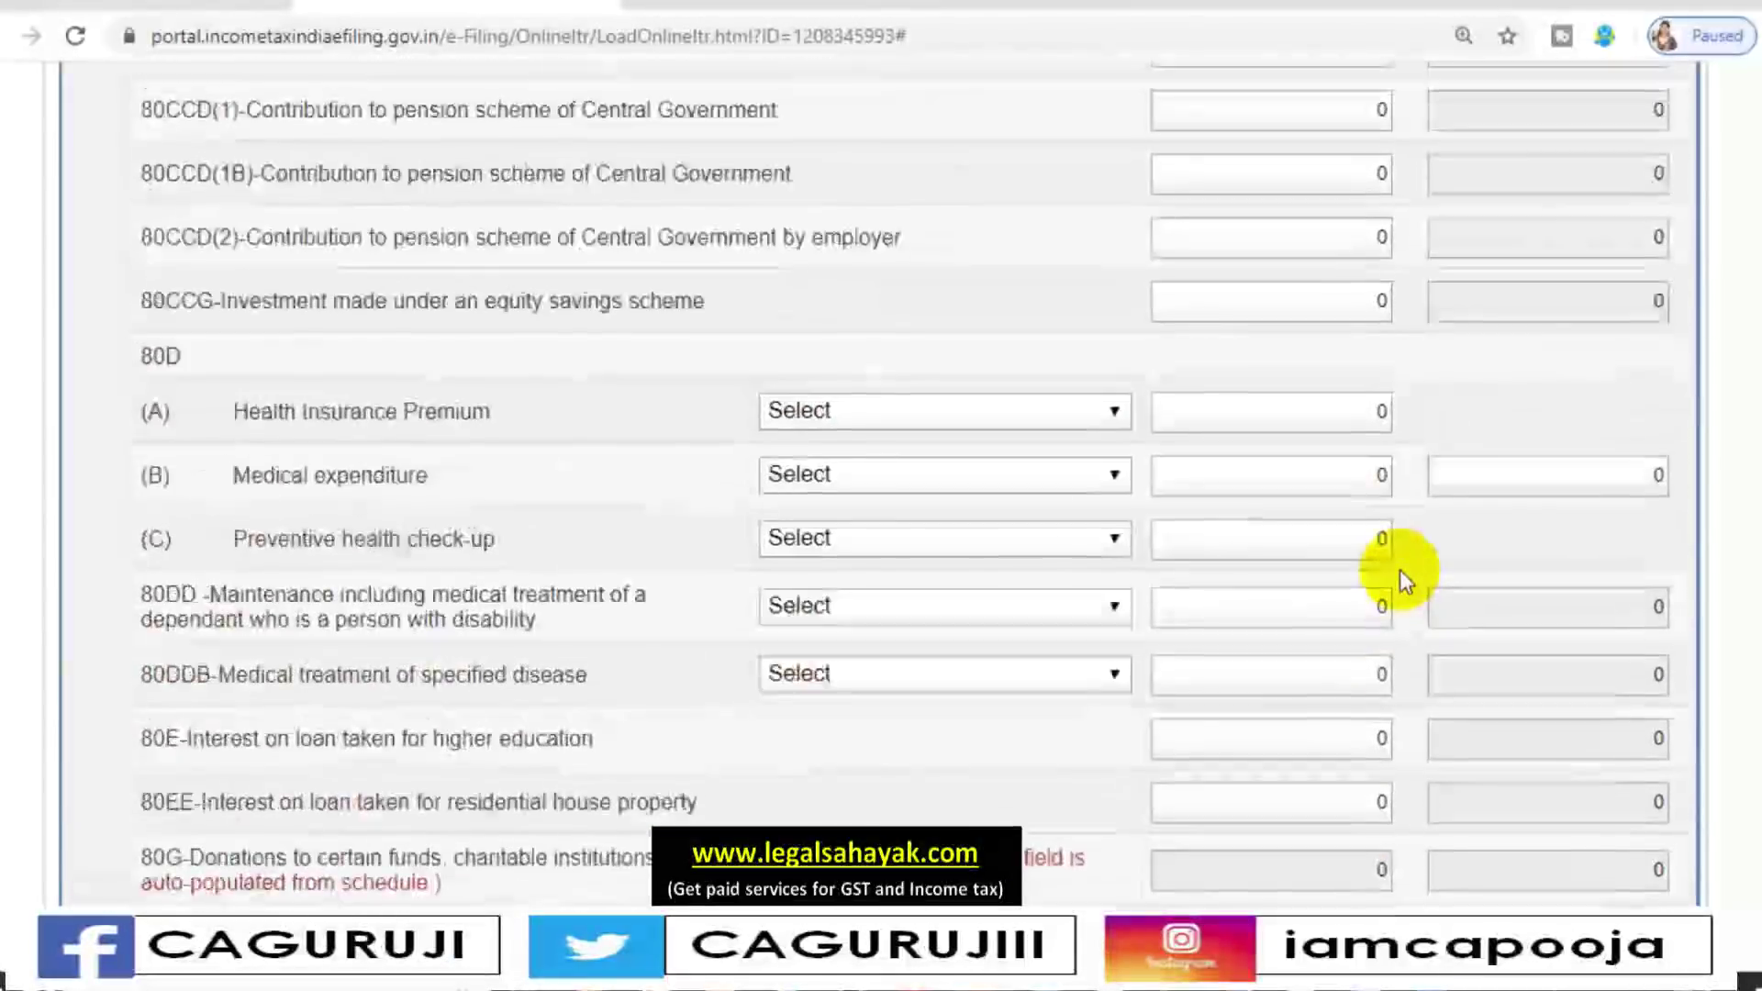
scroll(1400, 569, "up", 6)
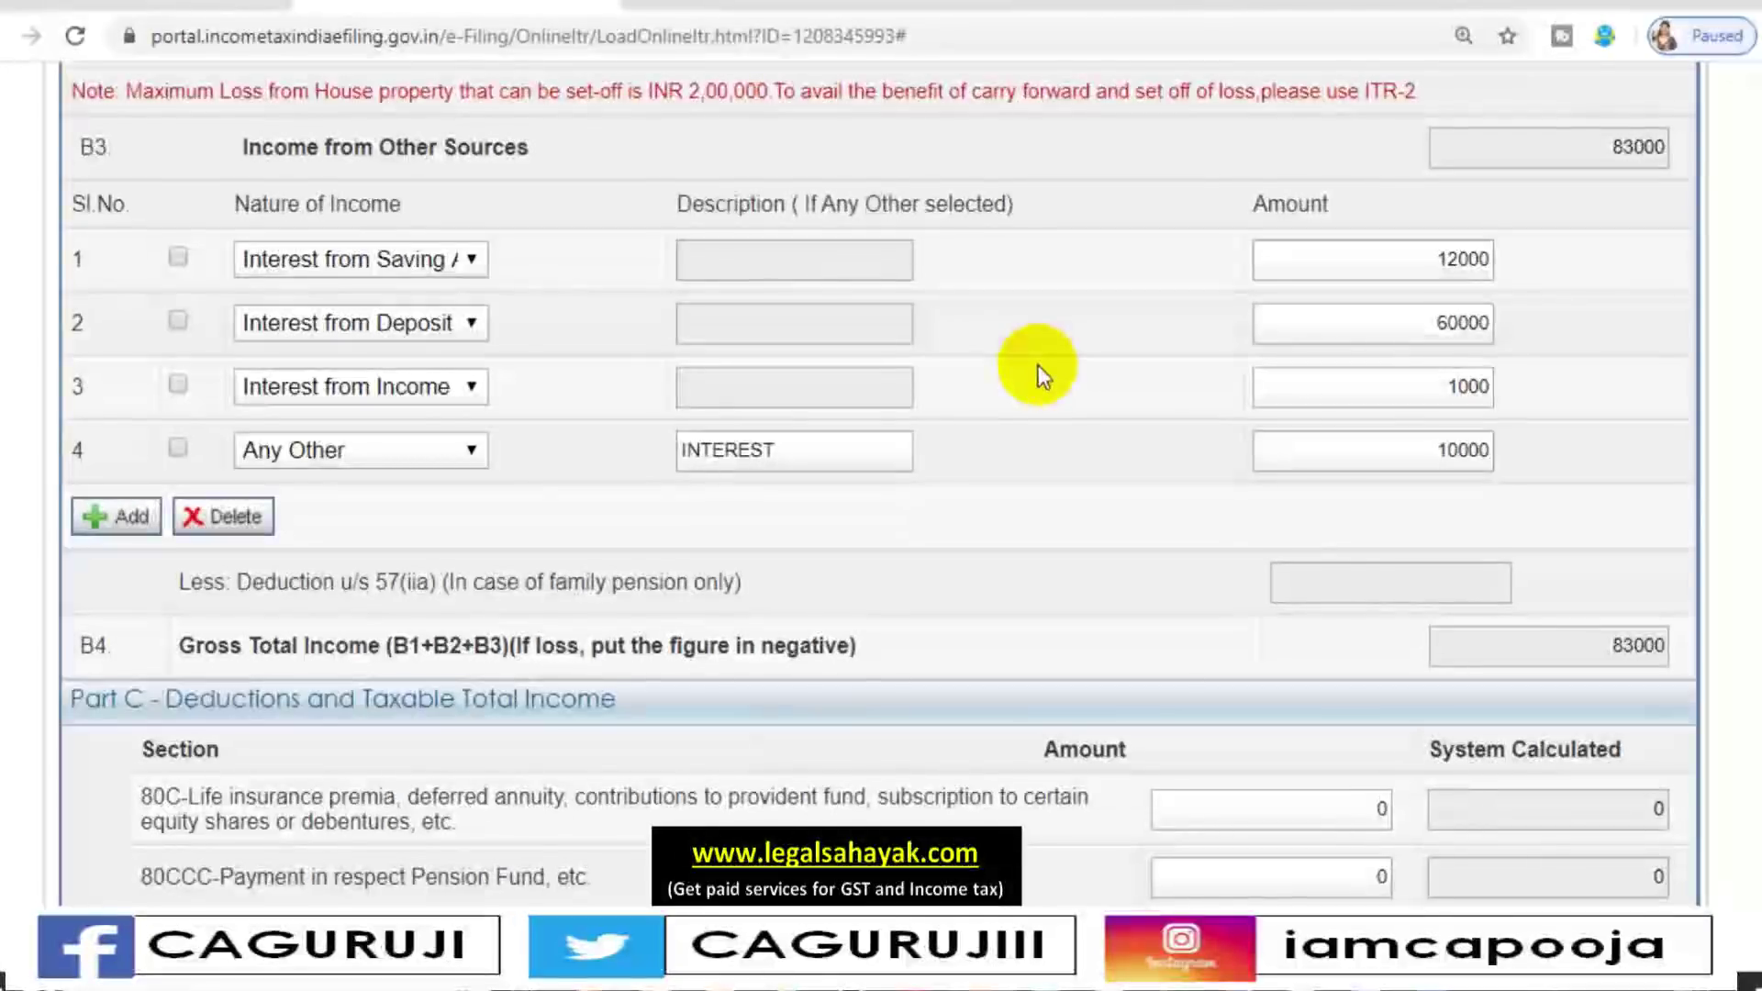
scroll(1038, 365, "up", 1)
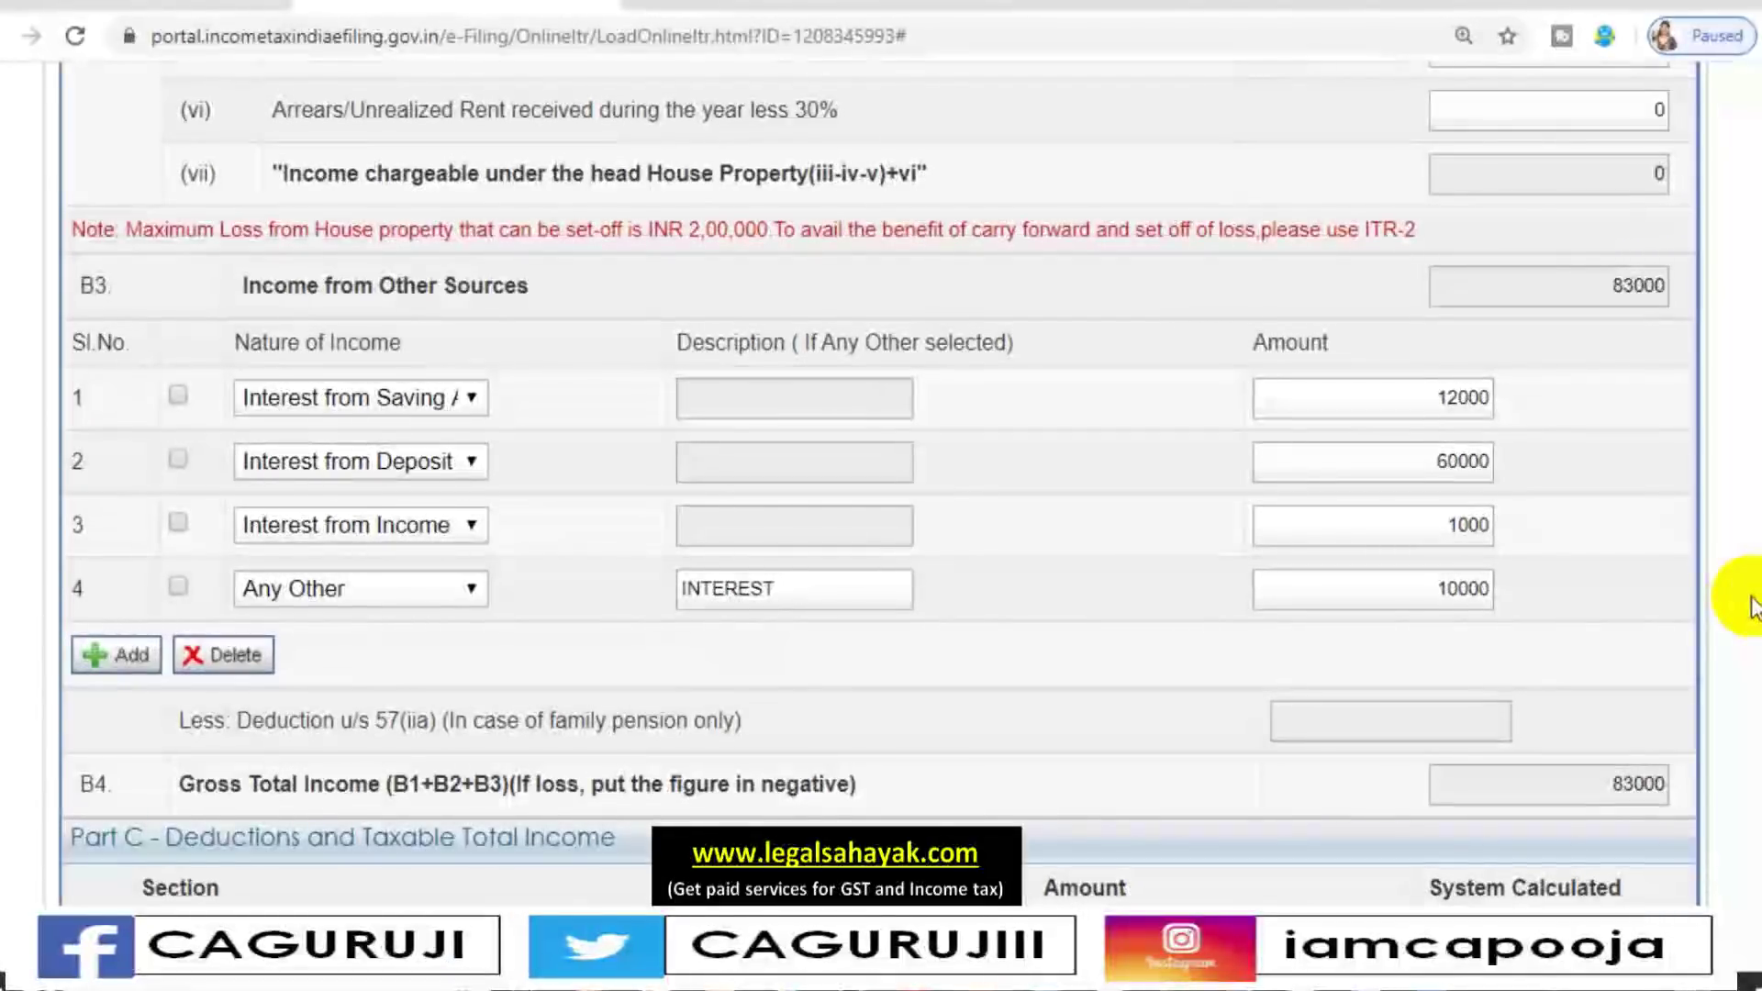
scroll(1738, 598, "down", 3)
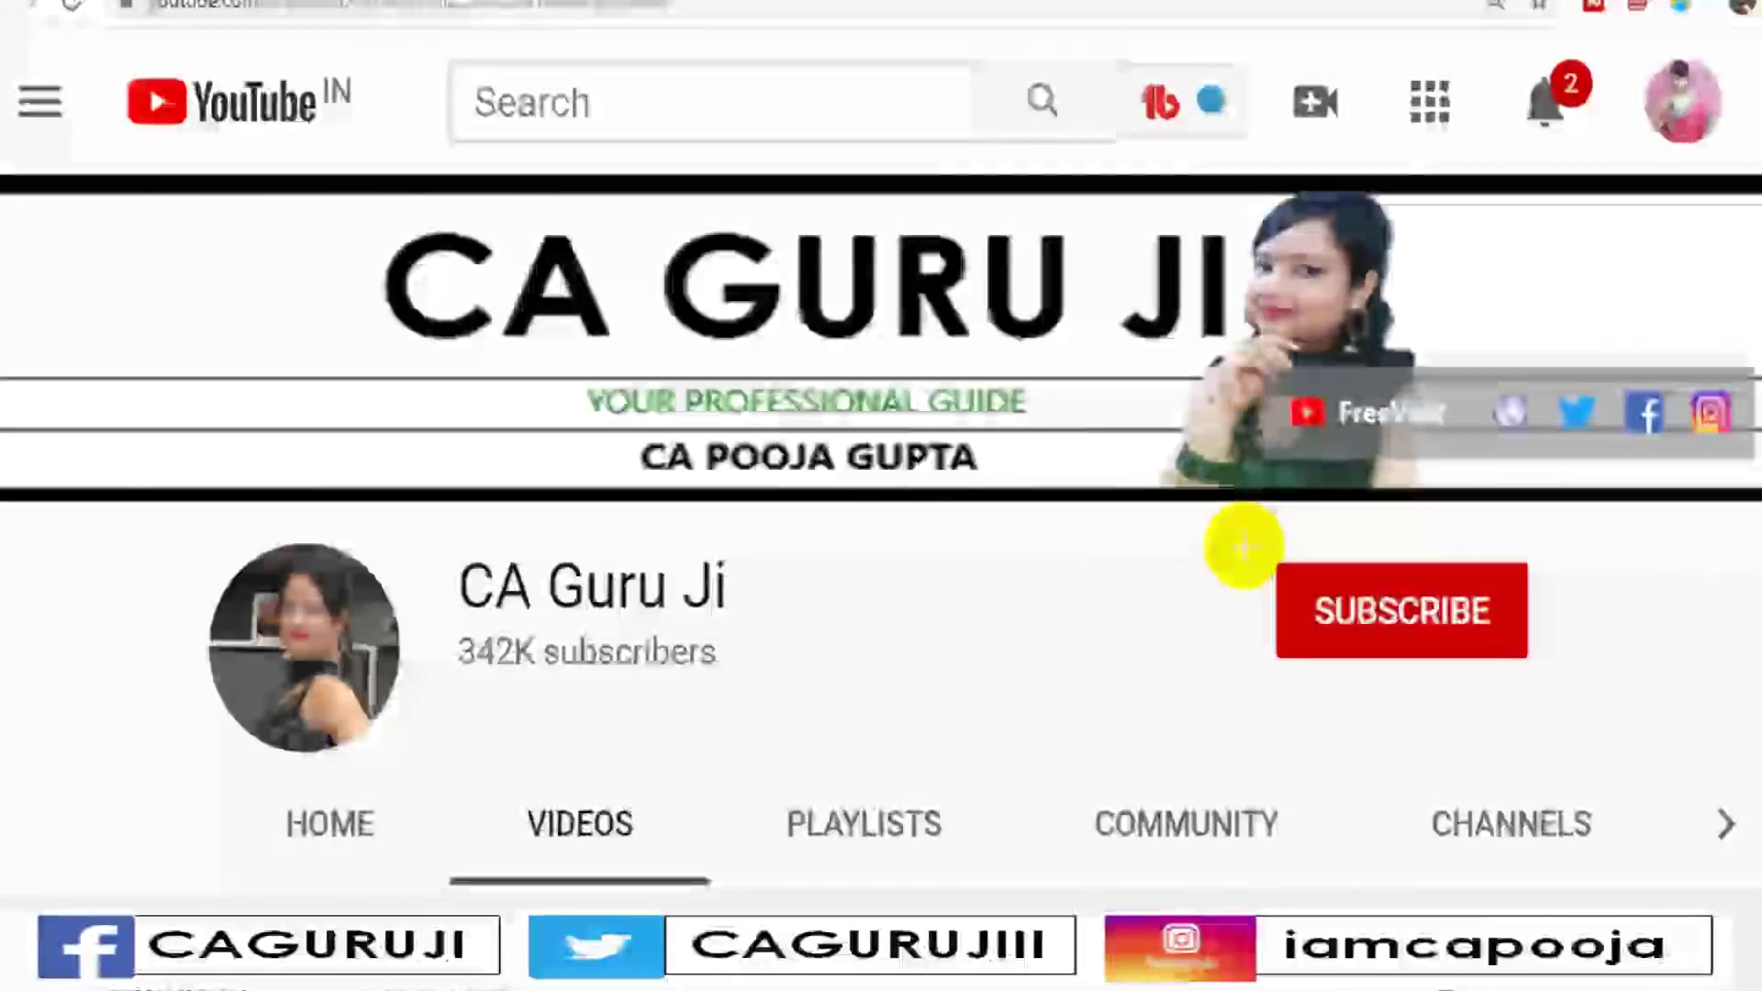
On YouTube, subscribe to the CA Guru Ji channel and set its notifications to All
left_click_drag(1251, 543, 1538, 679)
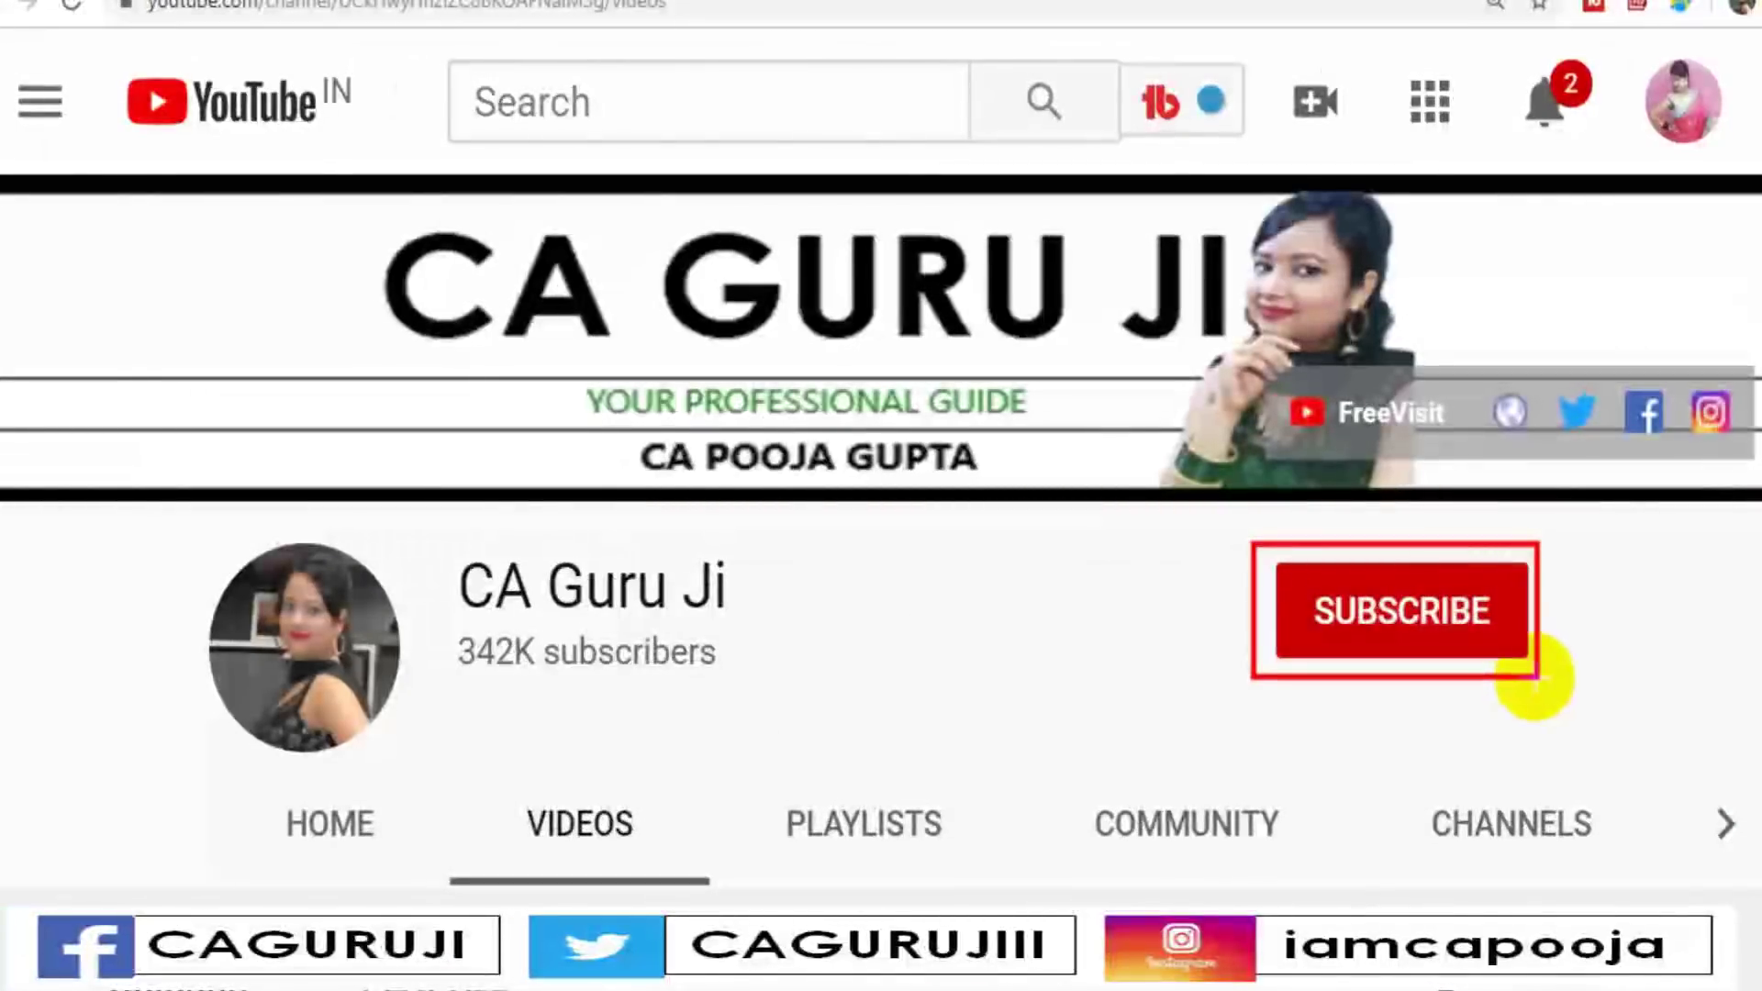
left_click(1498, 642)
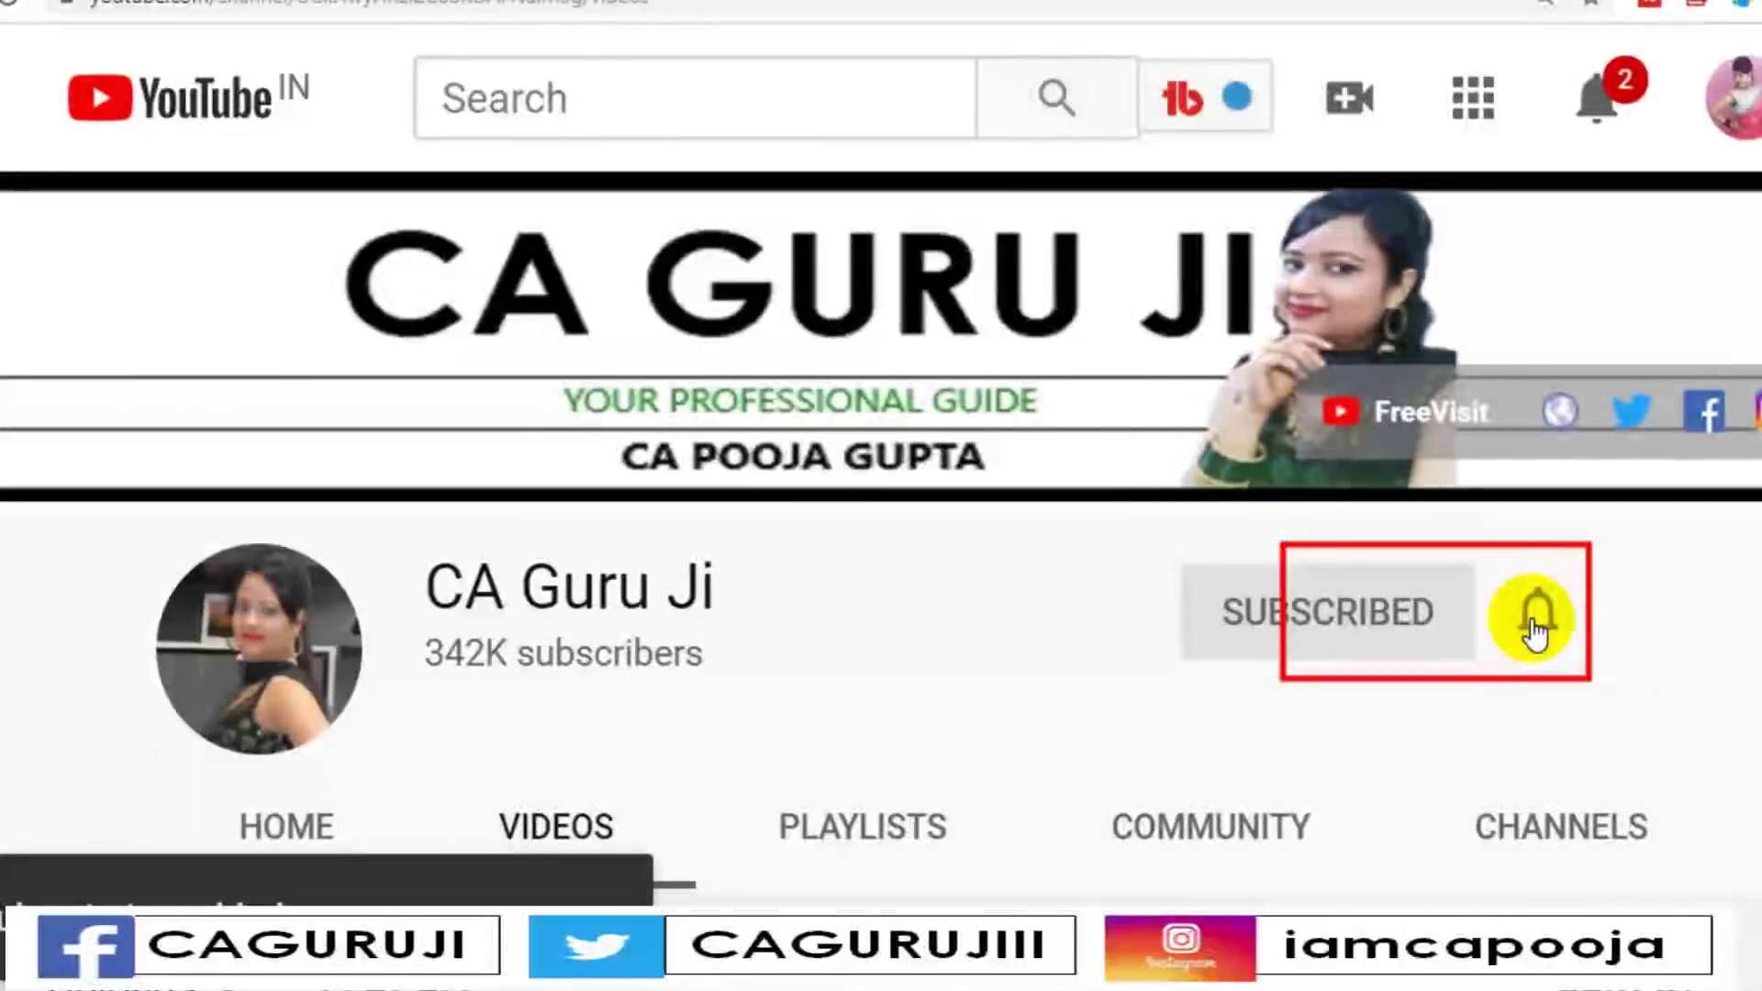
left_click(1534, 631)
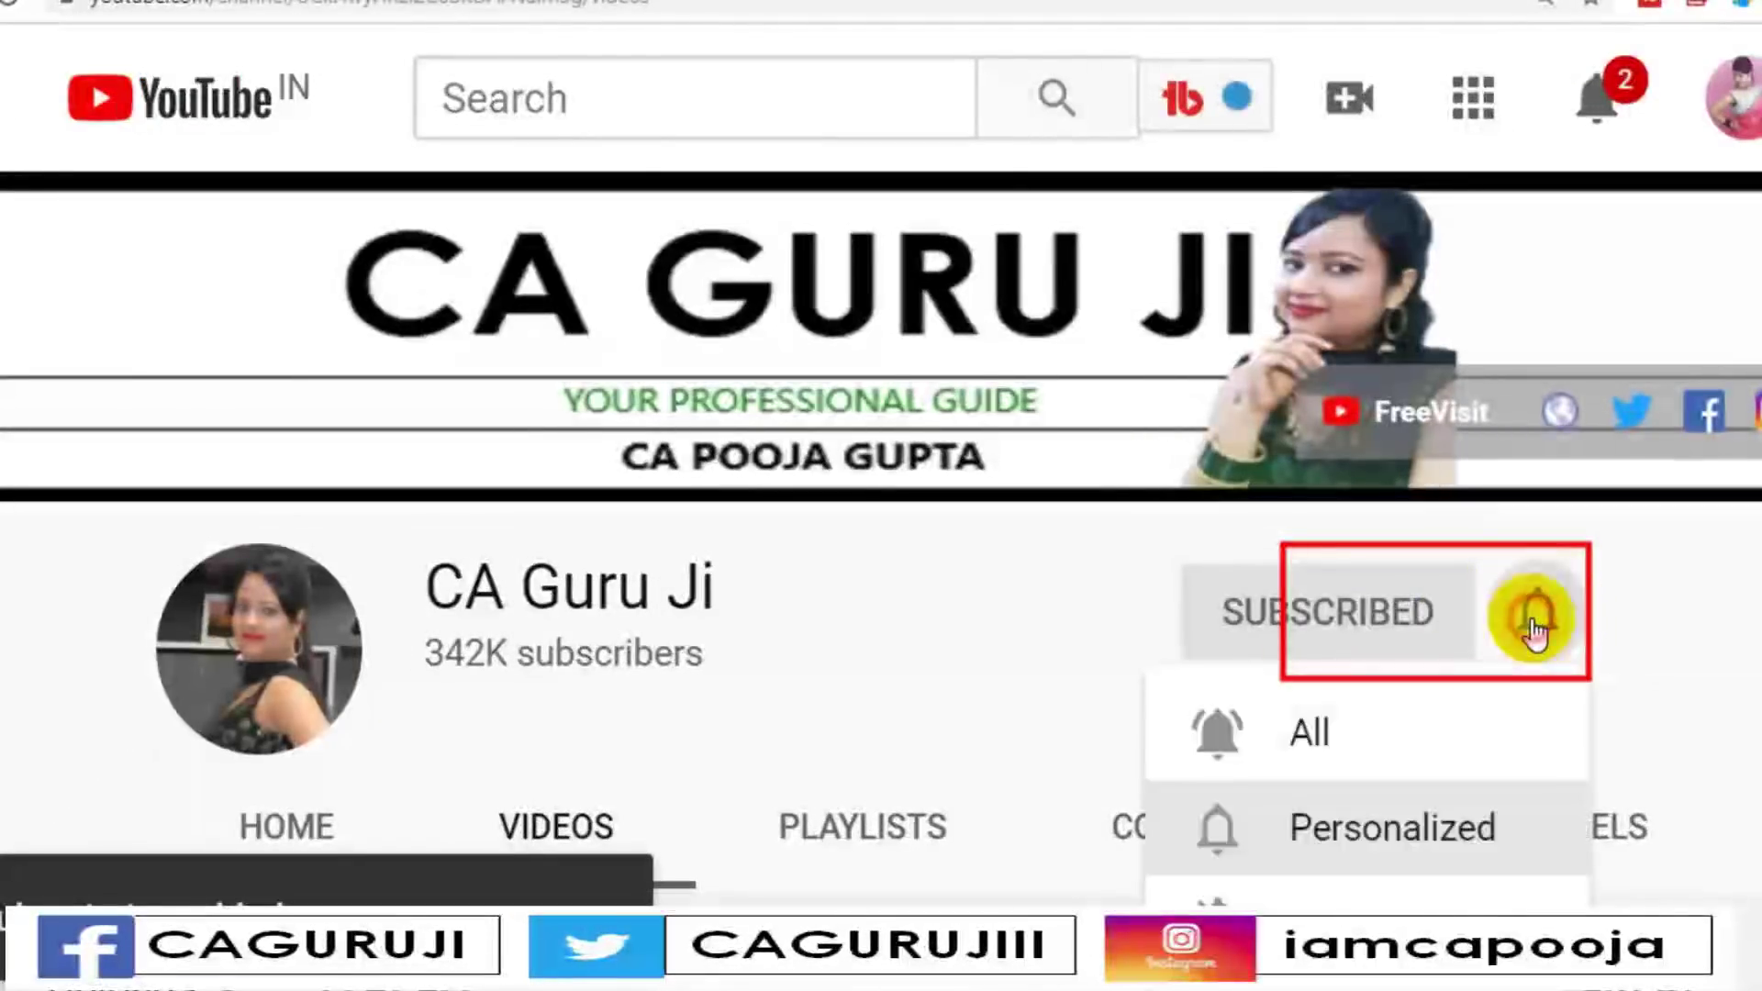
left_click(1340, 733)
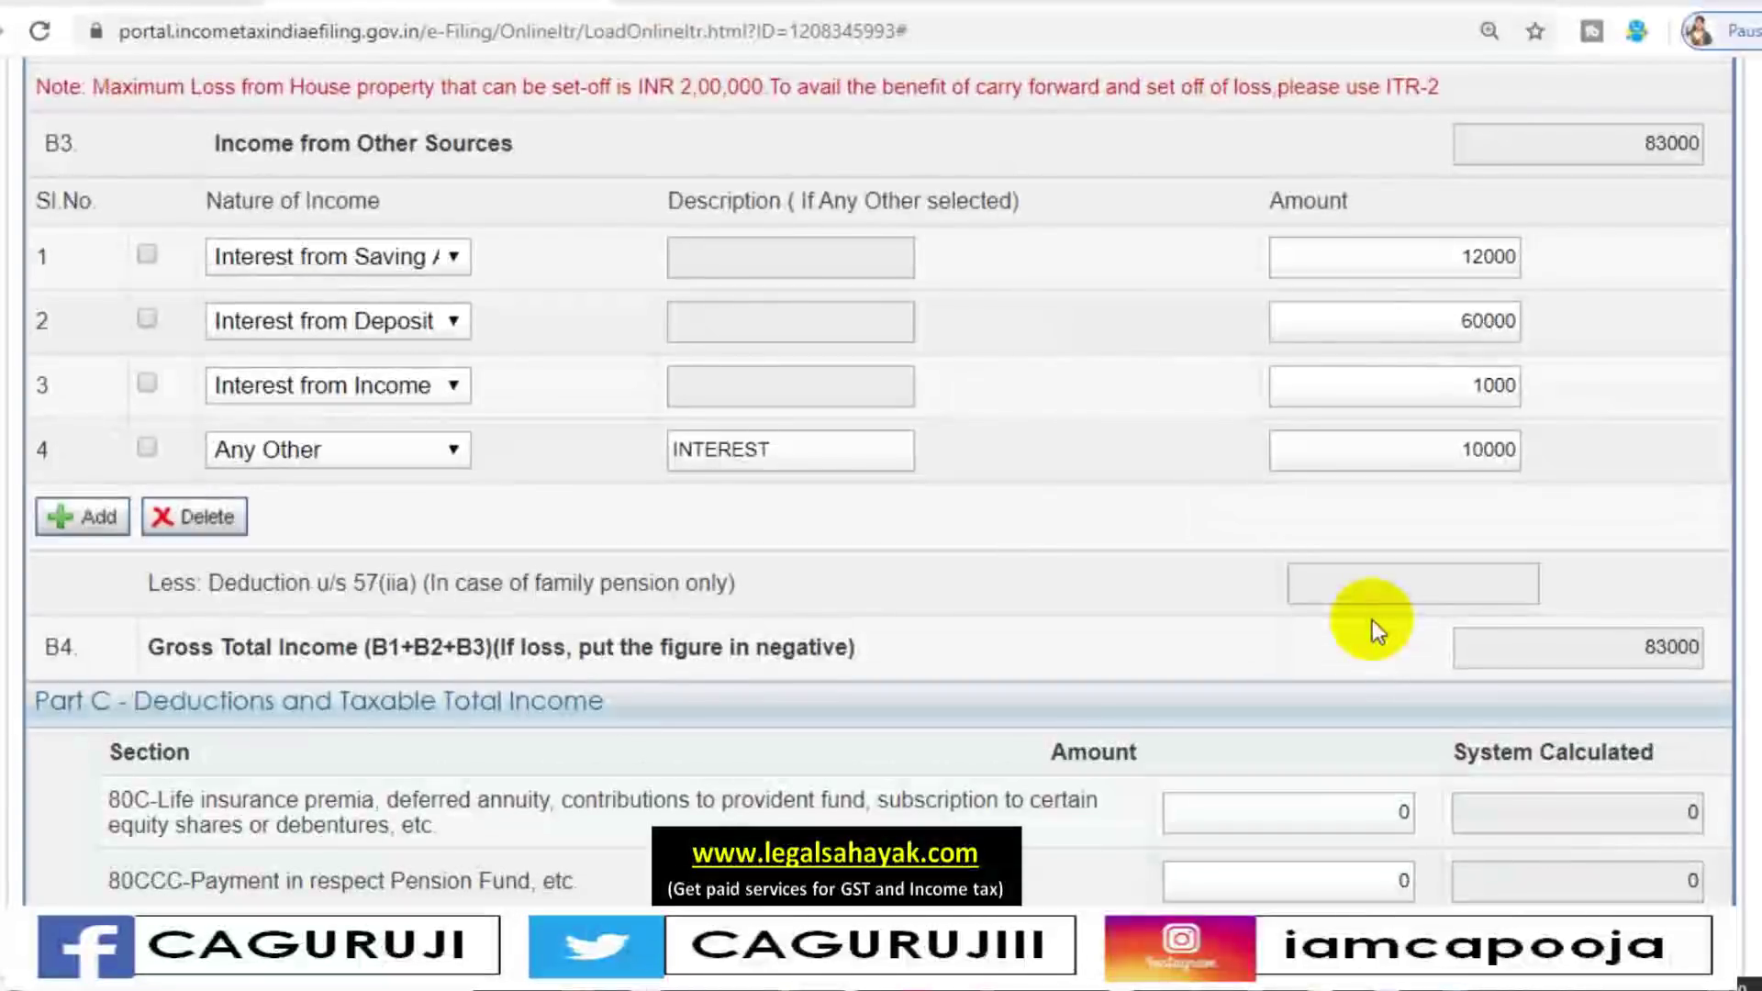
scroll(1749, 734, "up", 6)
scroll(1750, 741, "up", 10)
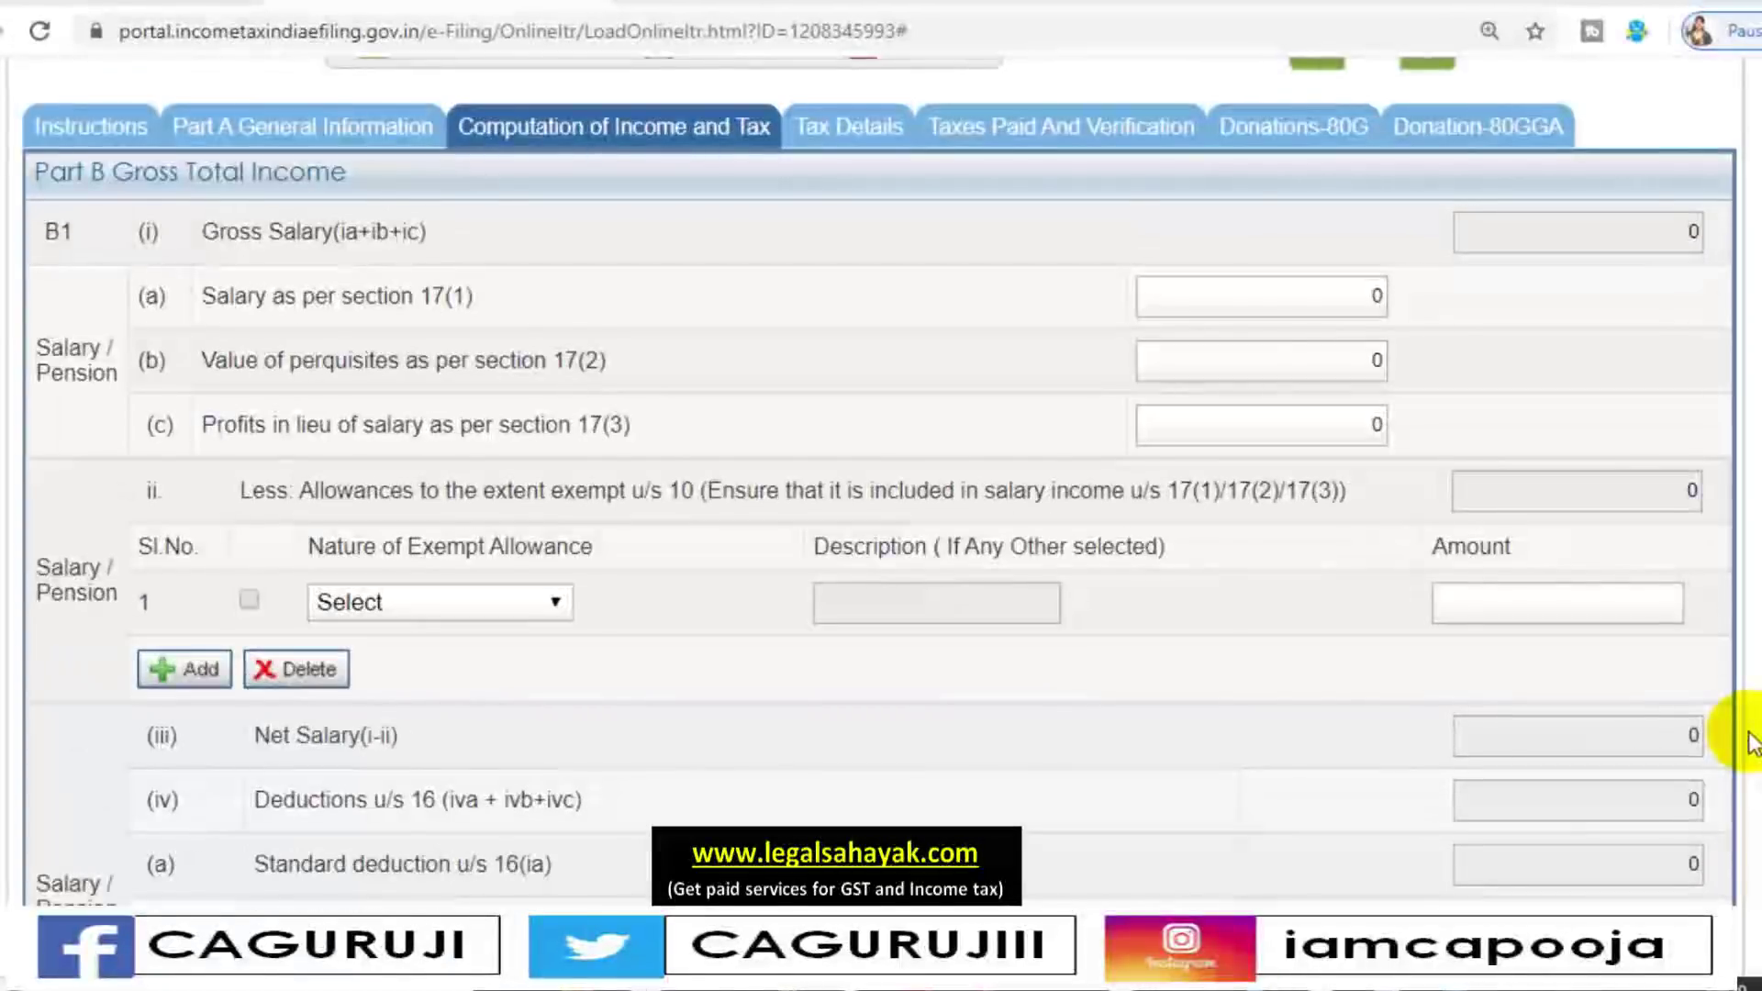
scroll(1751, 741, "down", 2)
scroll(1751, 742, "down", 14)
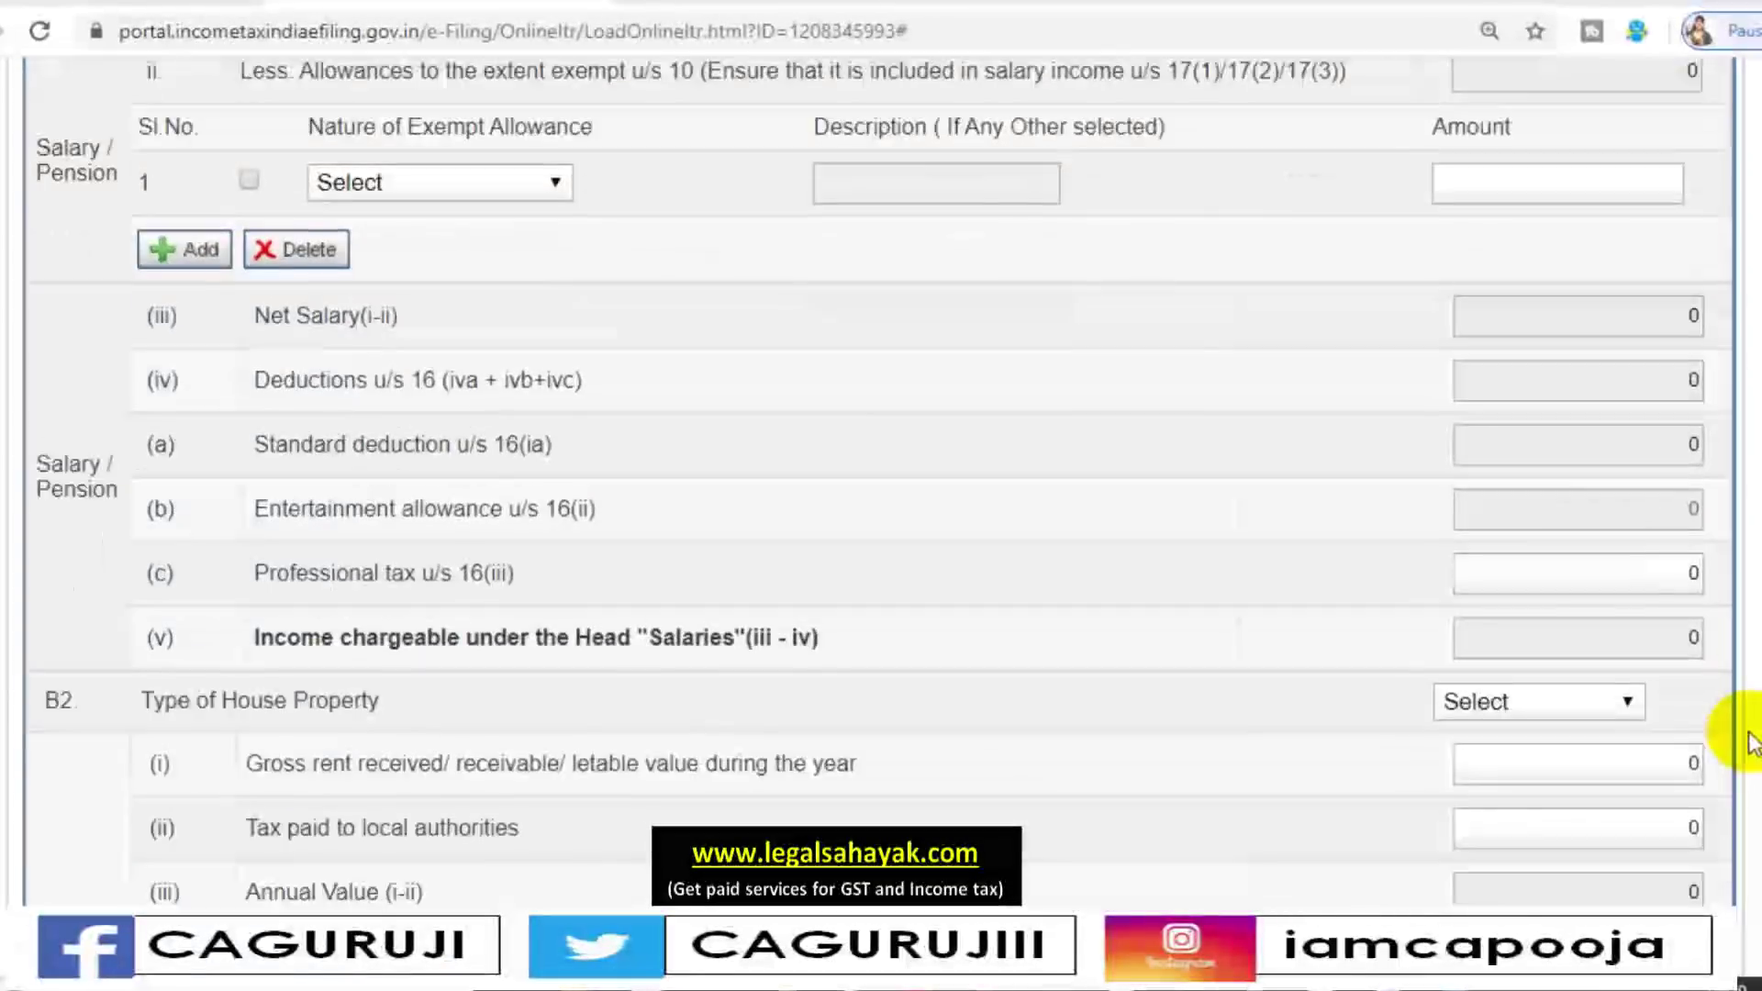
scroll(1751, 741, "down", 2)
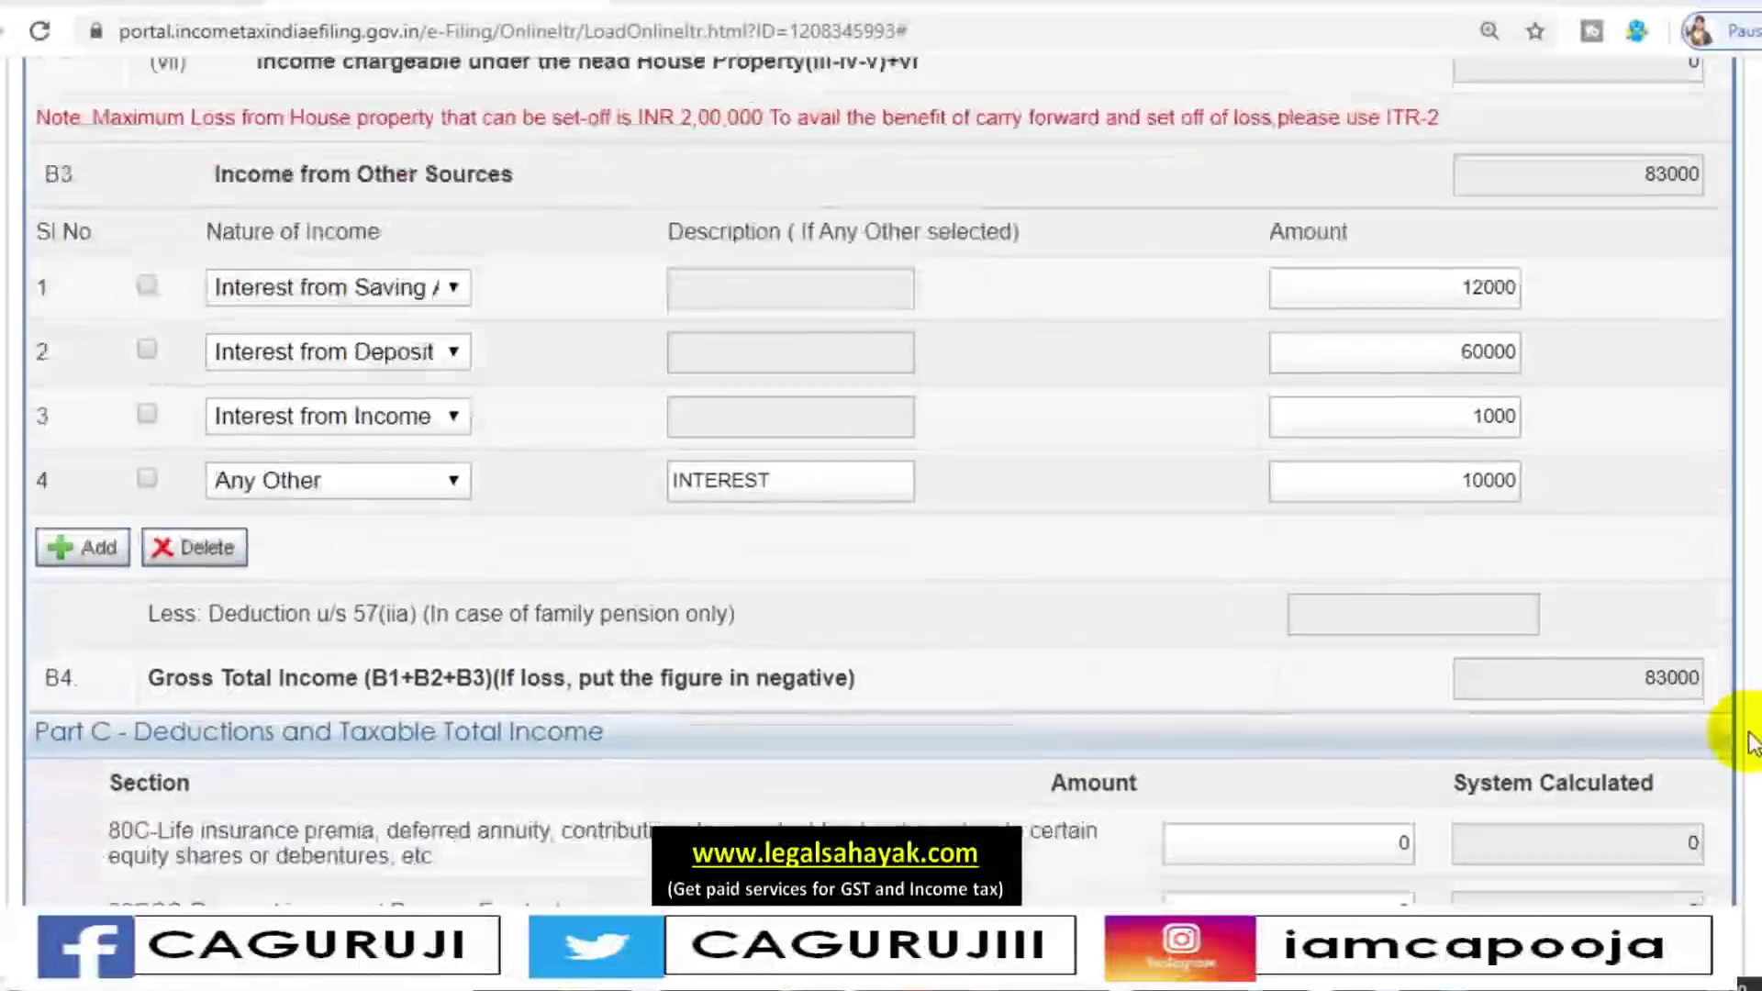